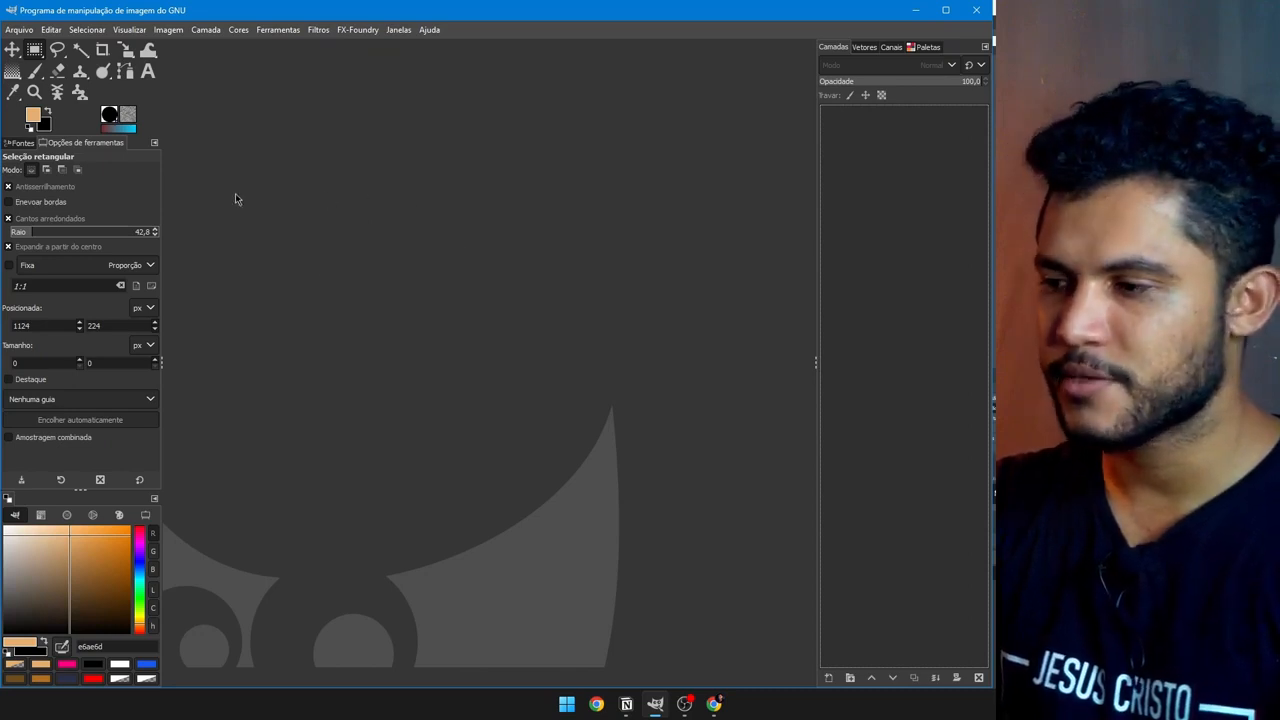
Step: Download PhotoGIMP-master.zip from the PhotoGIMP GitHub repository and show it in its folder
key(alt+Tab)
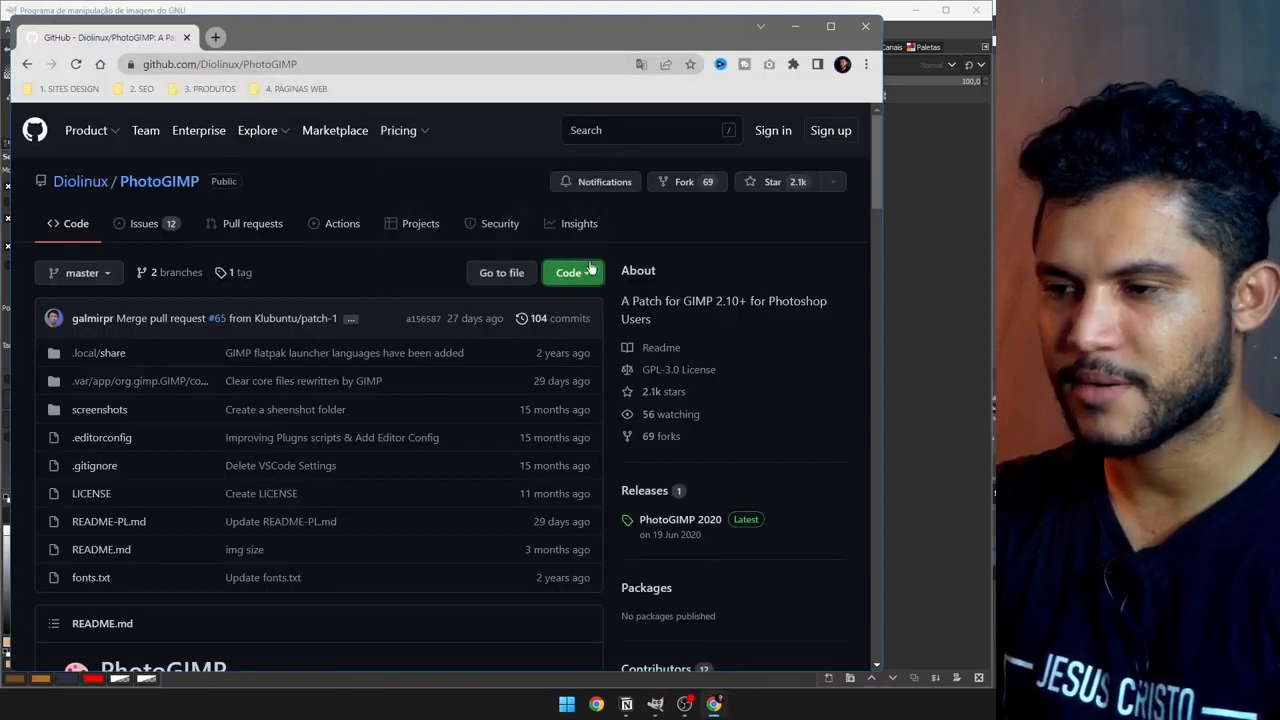
drag(199, 64, 246, 64)
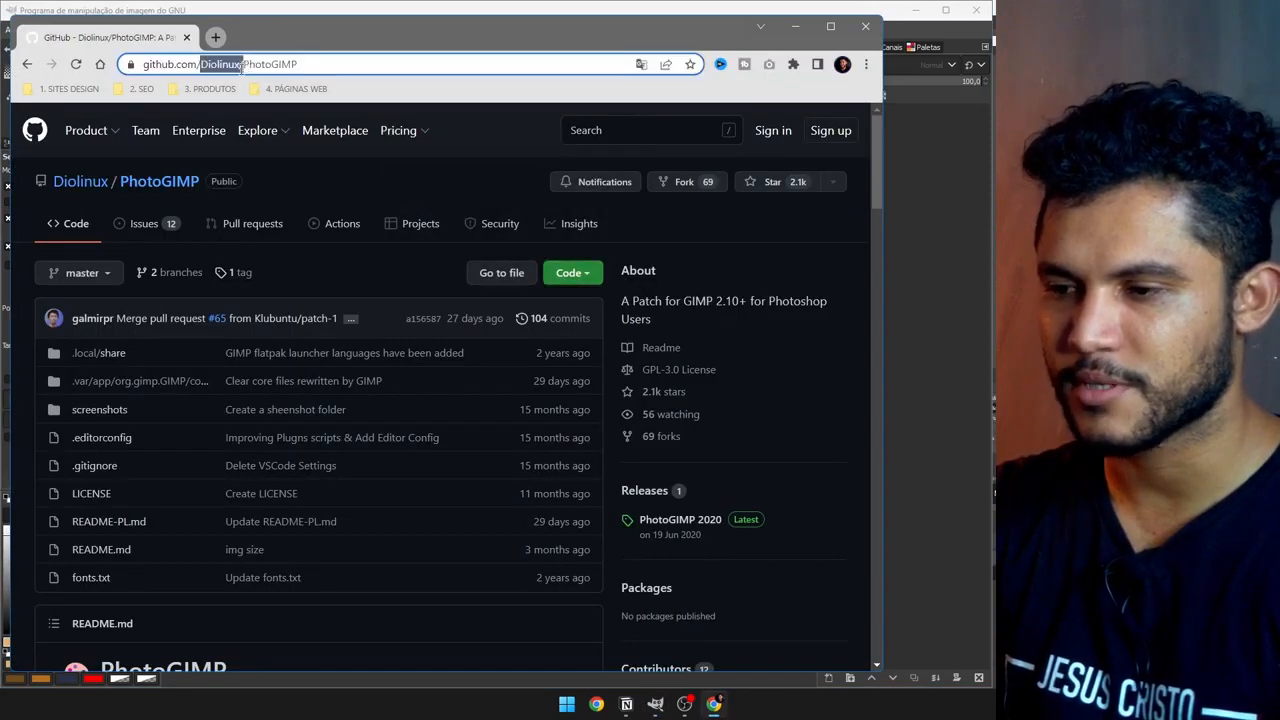
click(534, 210)
click(569, 273)
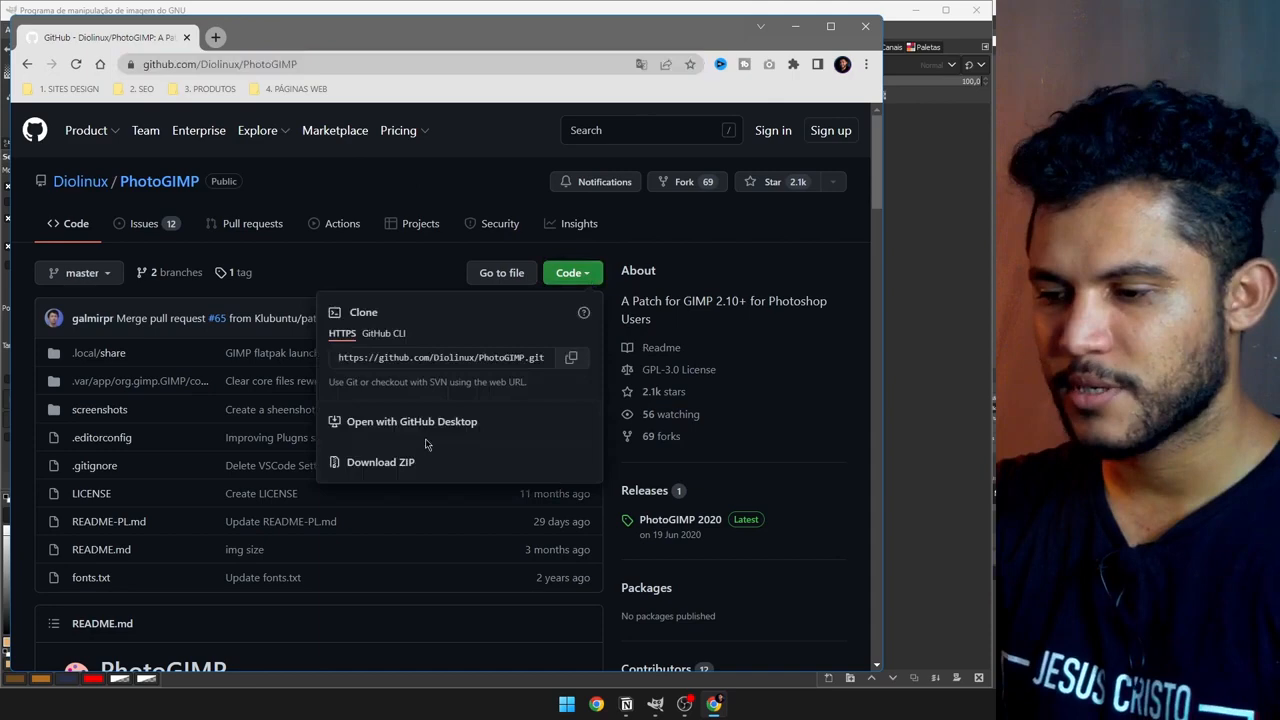
click(381, 463)
key(ctrl+j)
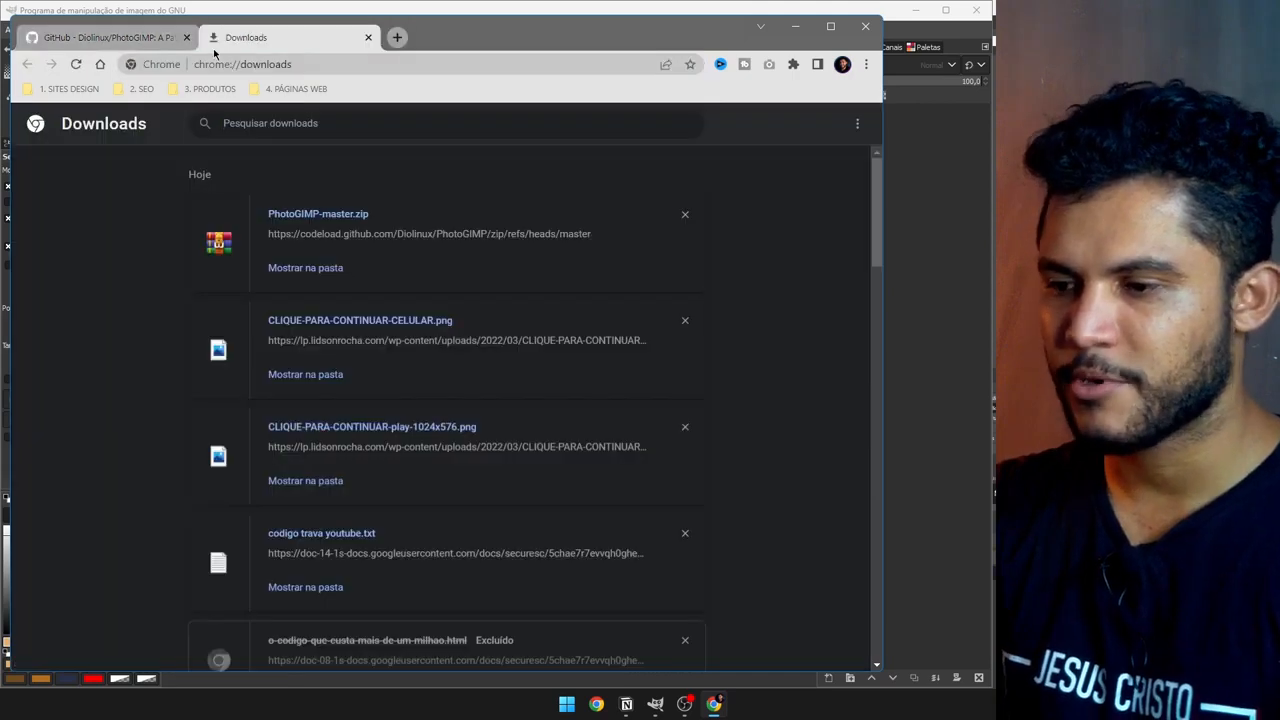
click(295, 269)
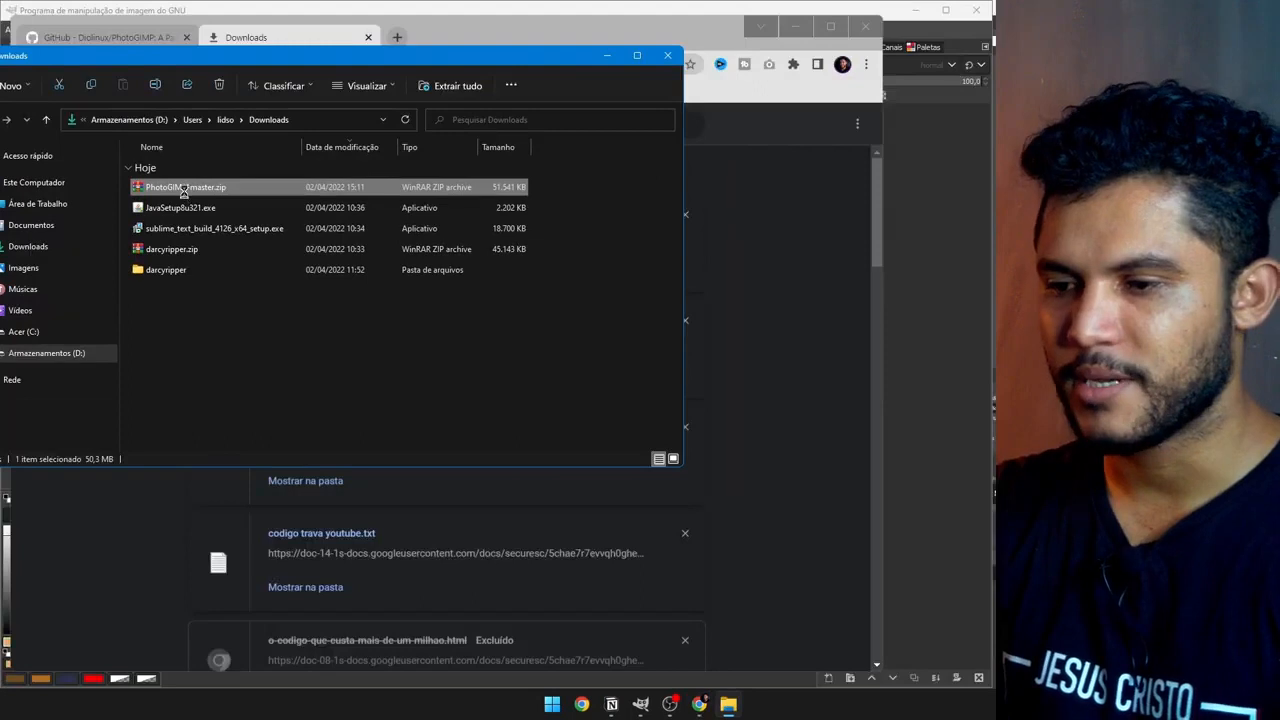
Step: Extract the archive's .var\app\org.gimp.GIMP\config\GIMP\2.10 folder into Downloads with WinRAR
double_click(183, 190)
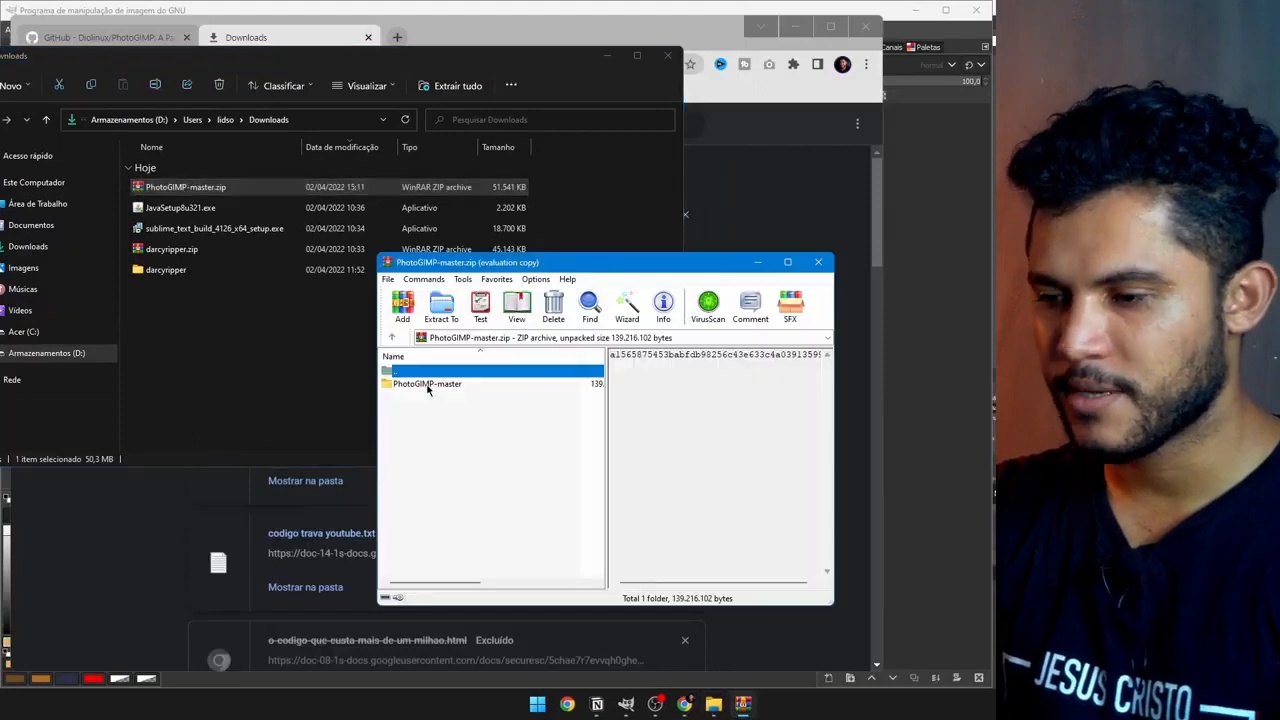
double_click(400, 397)
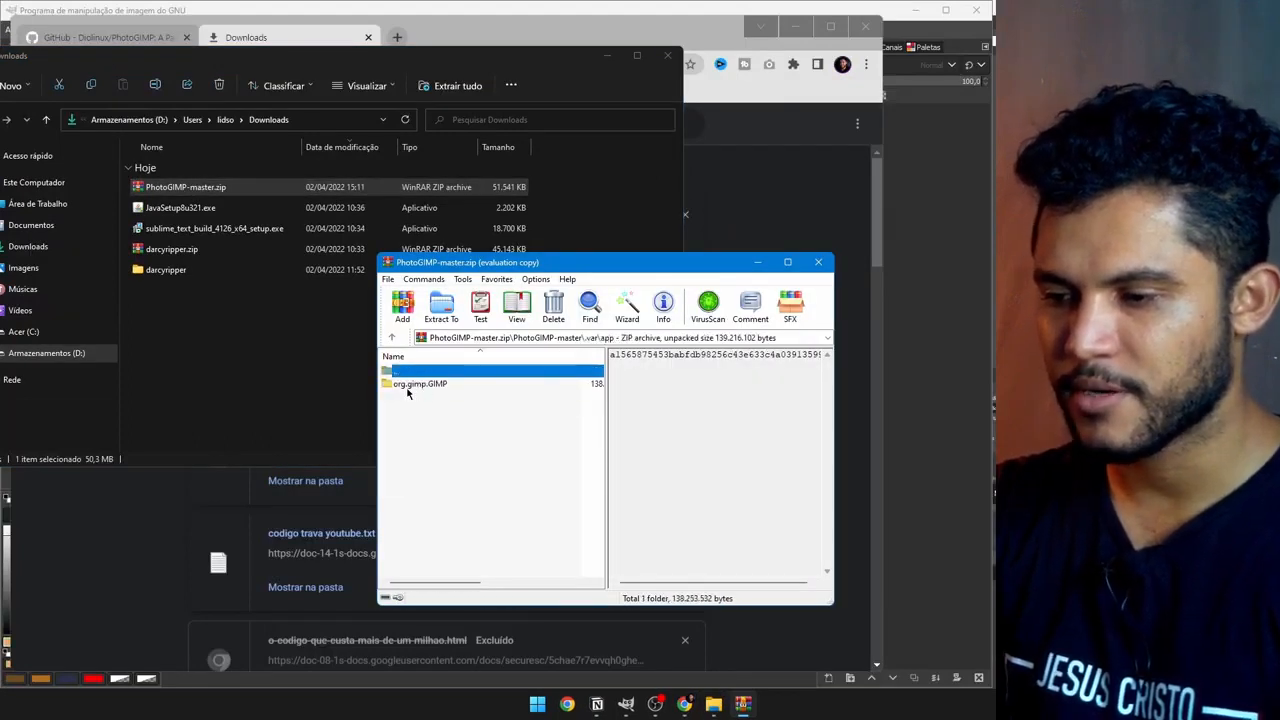
double_click(430, 385)
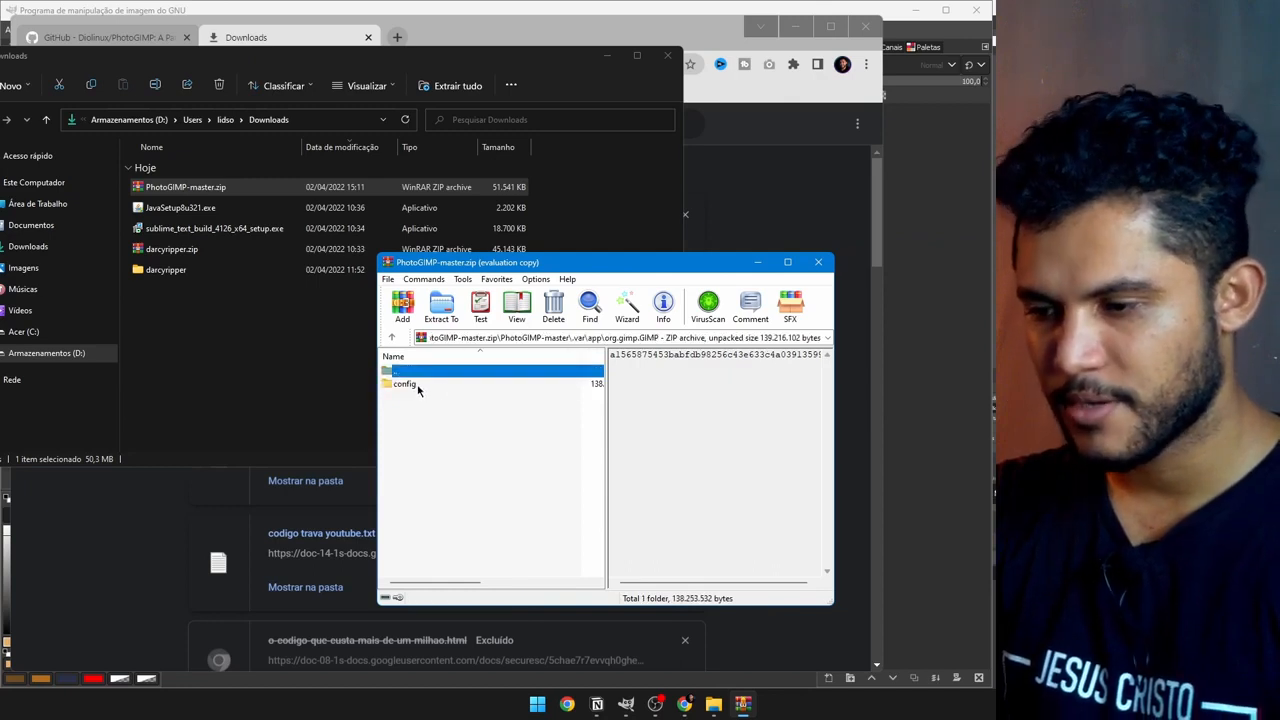
double_click(410, 385)
double_click(400, 386)
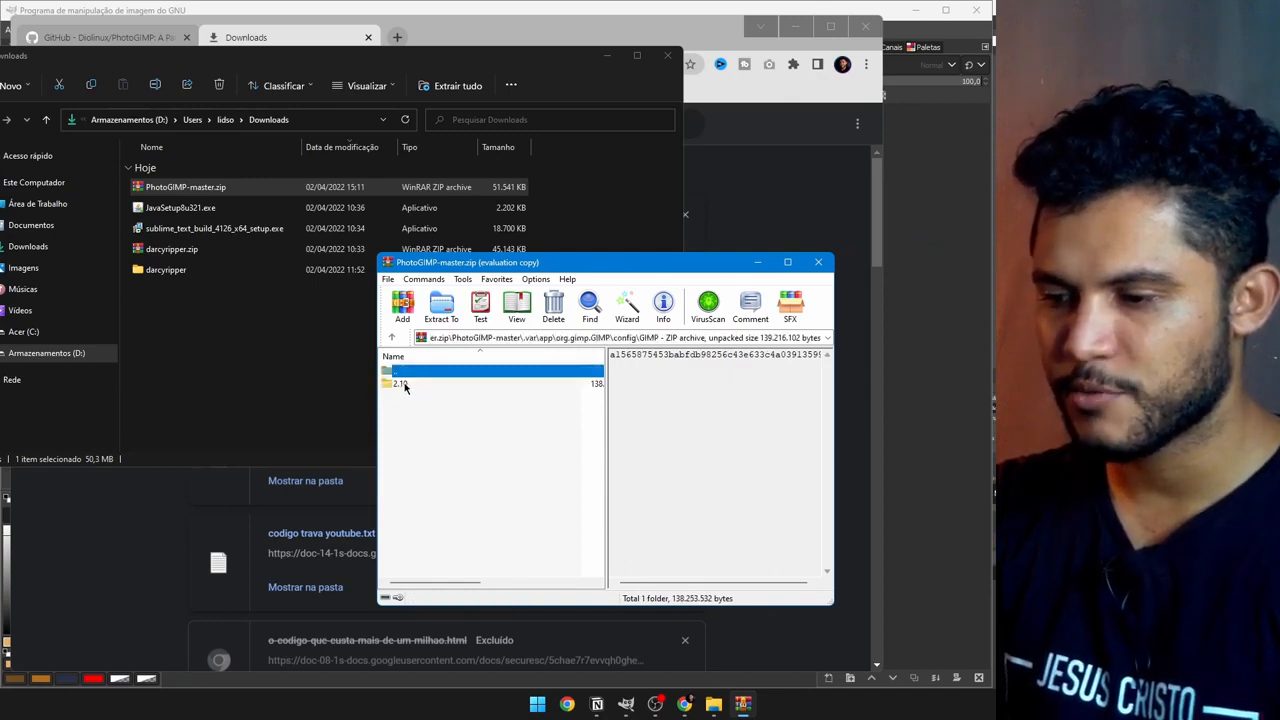
click(405, 386)
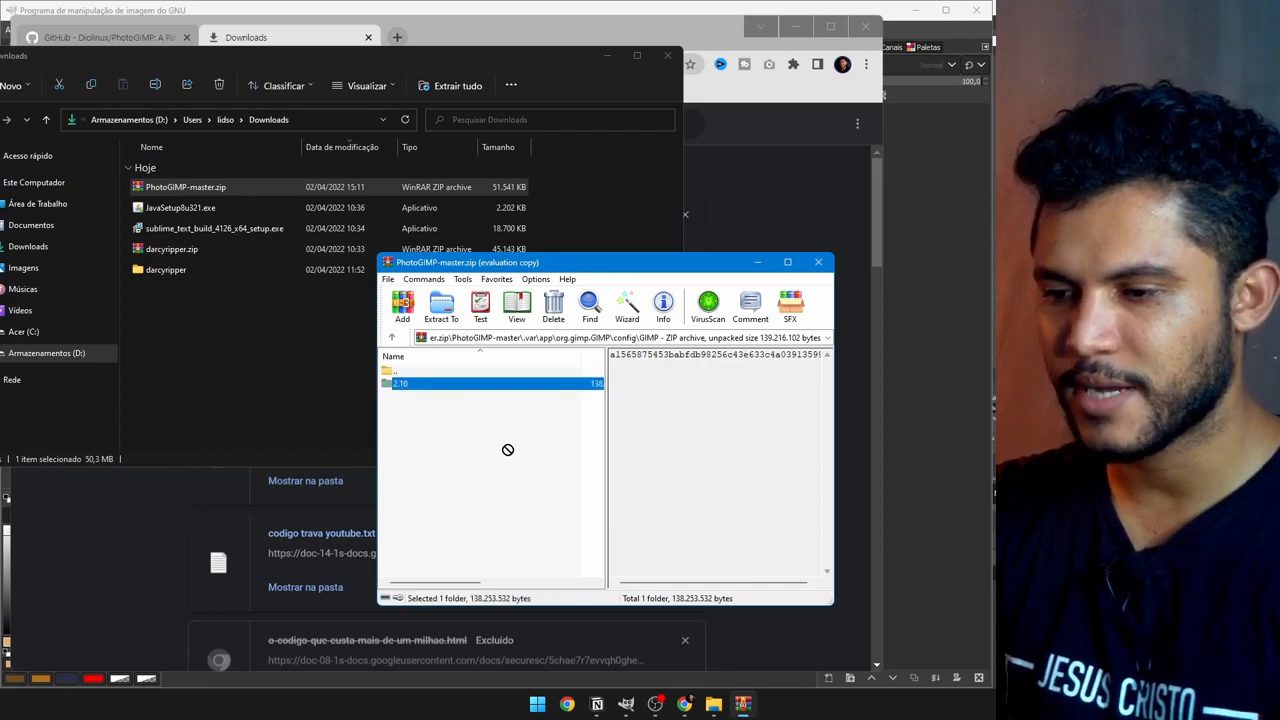
drag(244, 396, 244, 396)
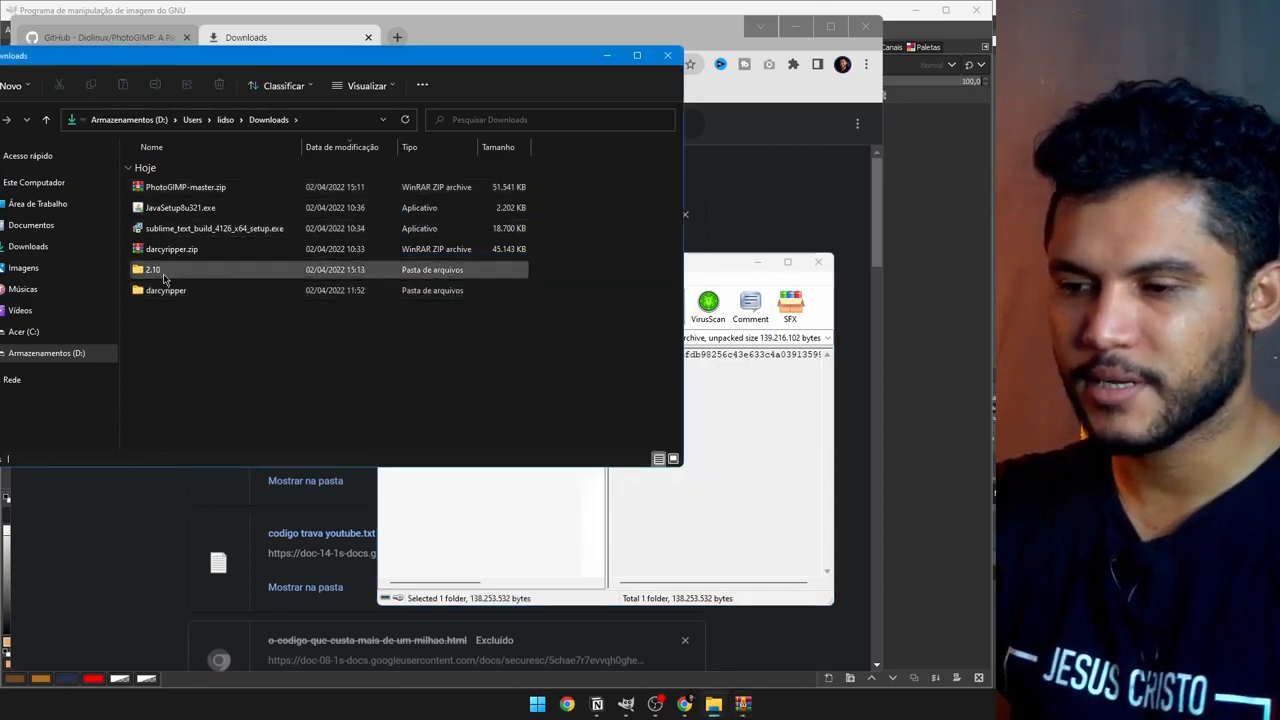
Step: Select all contents of the extracted 2.10 folder, then browse drive Acer (C:)
click(148, 274)
double_click(148, 272)
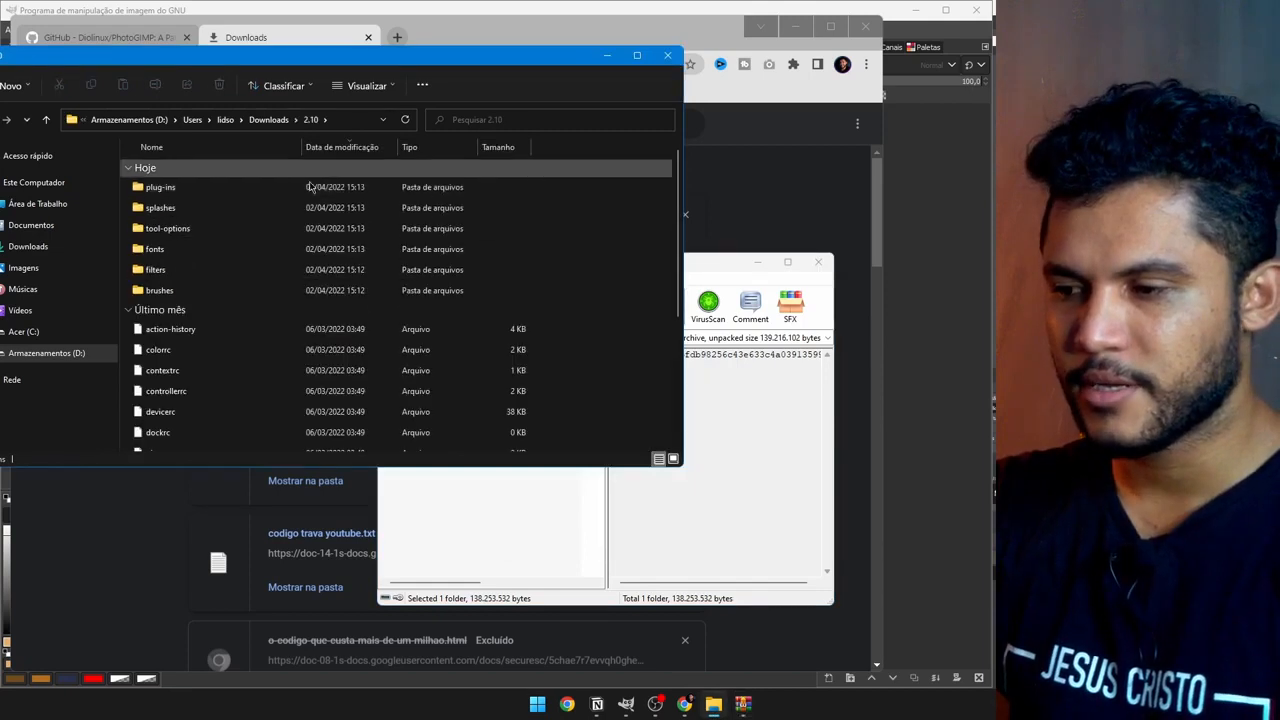
key(ctrl+a)
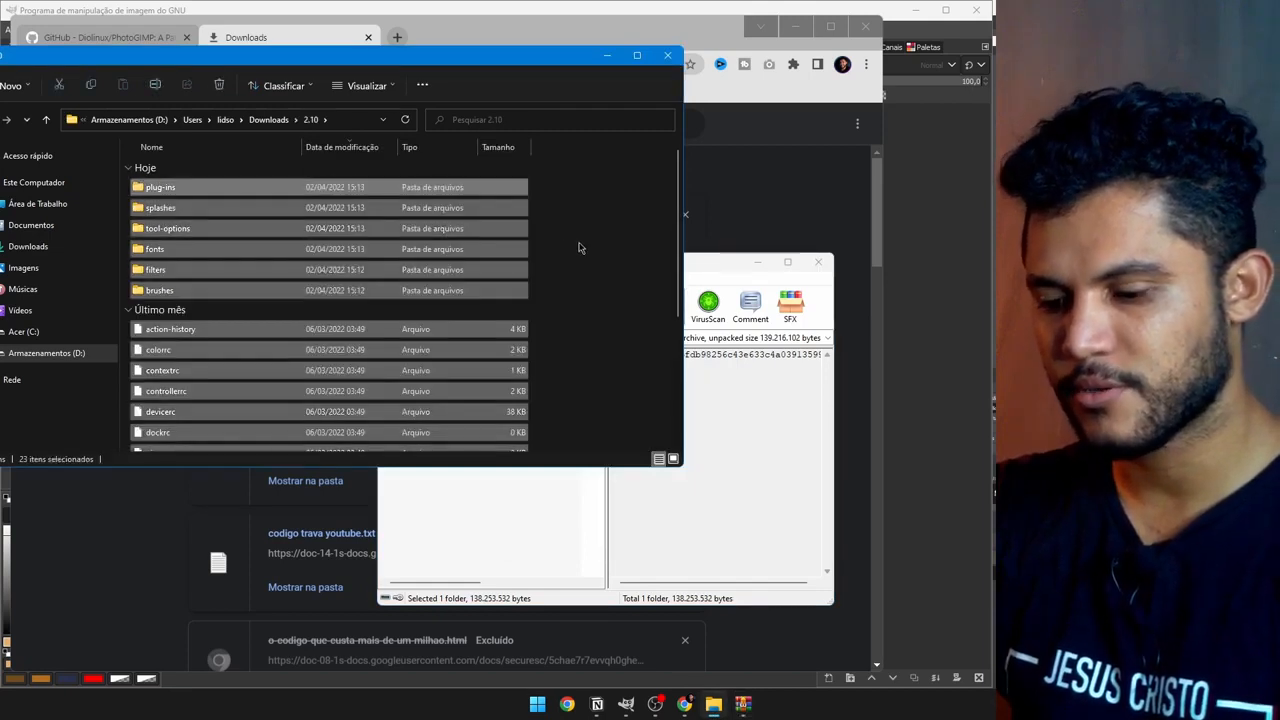
click(24, 331)
drag(238, 78, 348, 108)
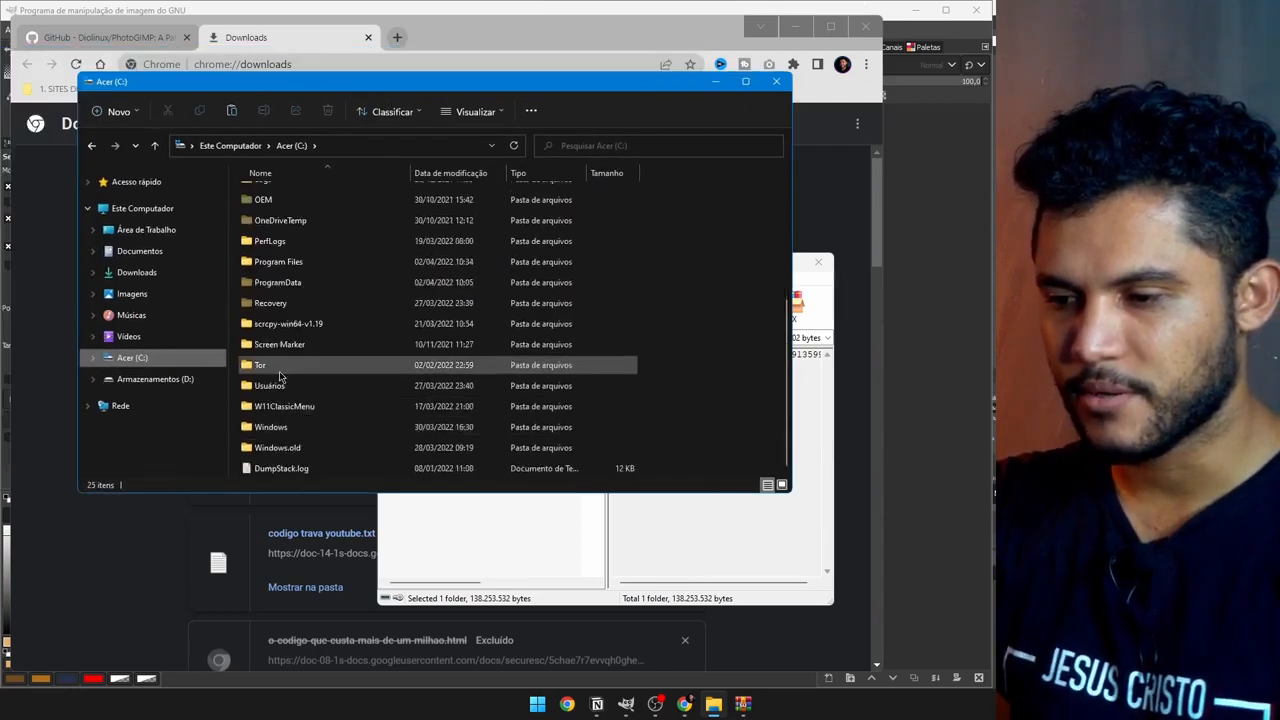
Step: Go to Usuários, the user's folder and AppData, checking the hidden-items view option
double_click(284, 384)
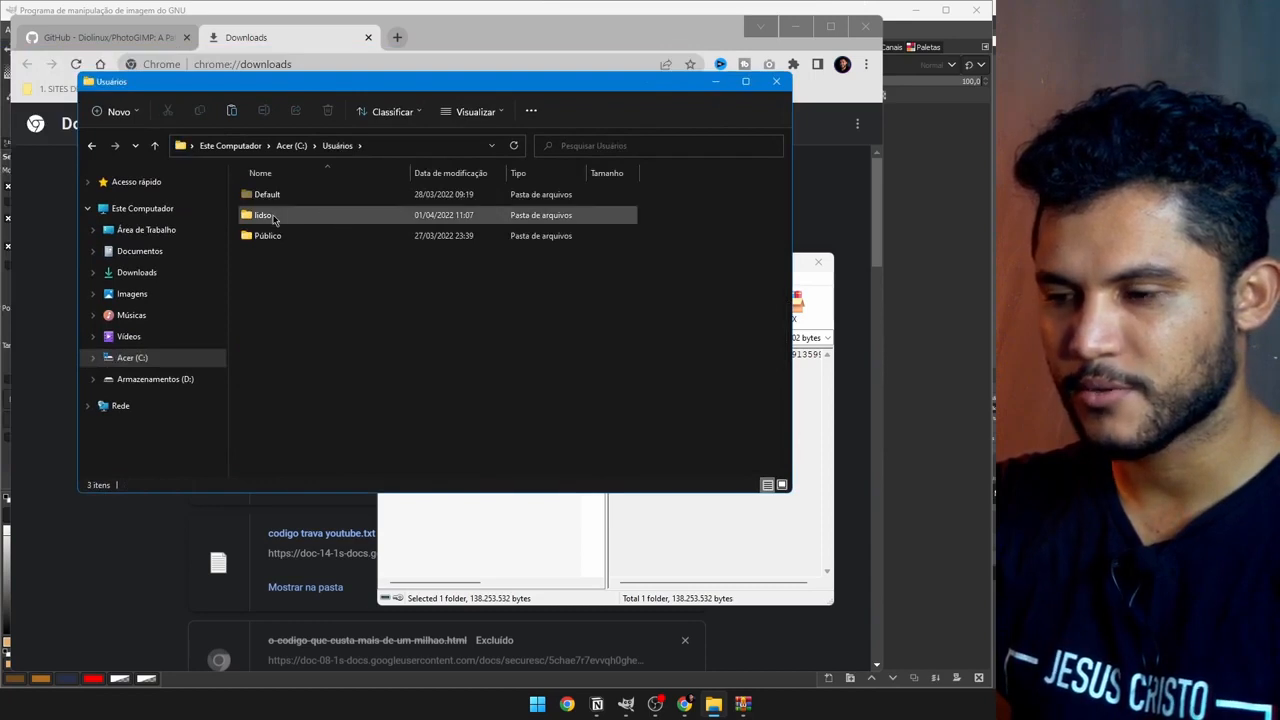
double_click(271, 218)
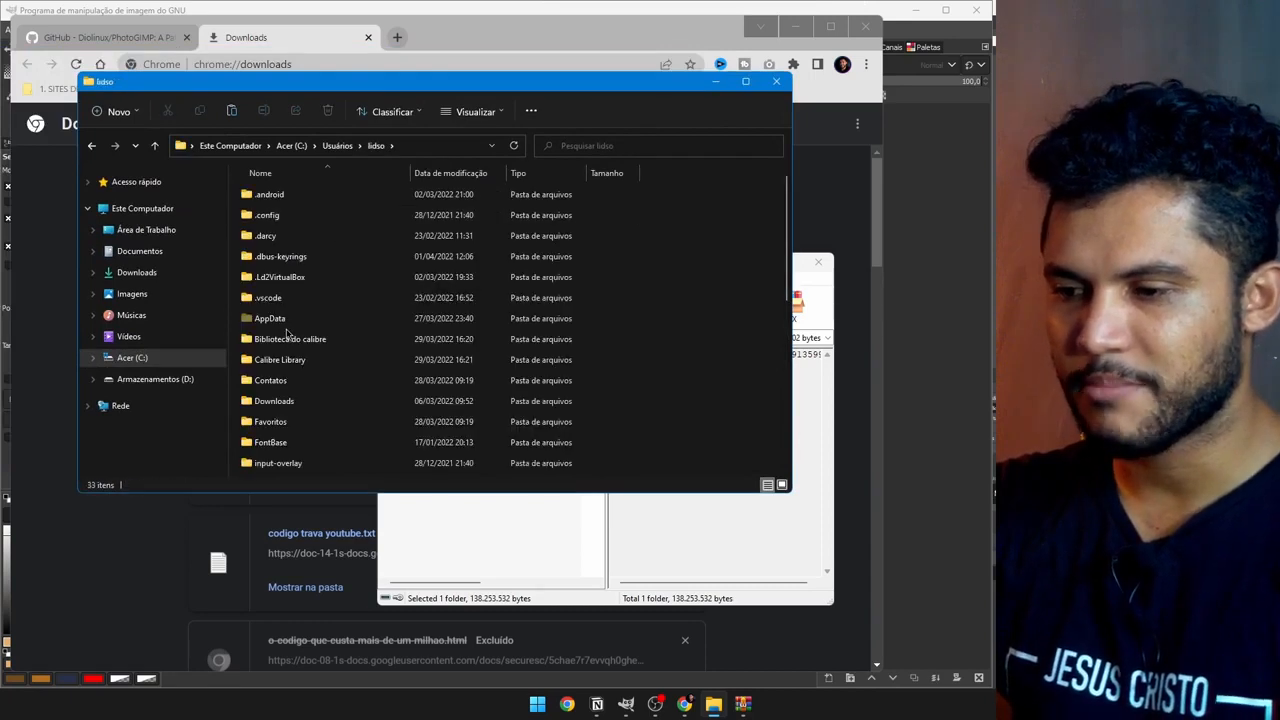
double_click(281, 322)
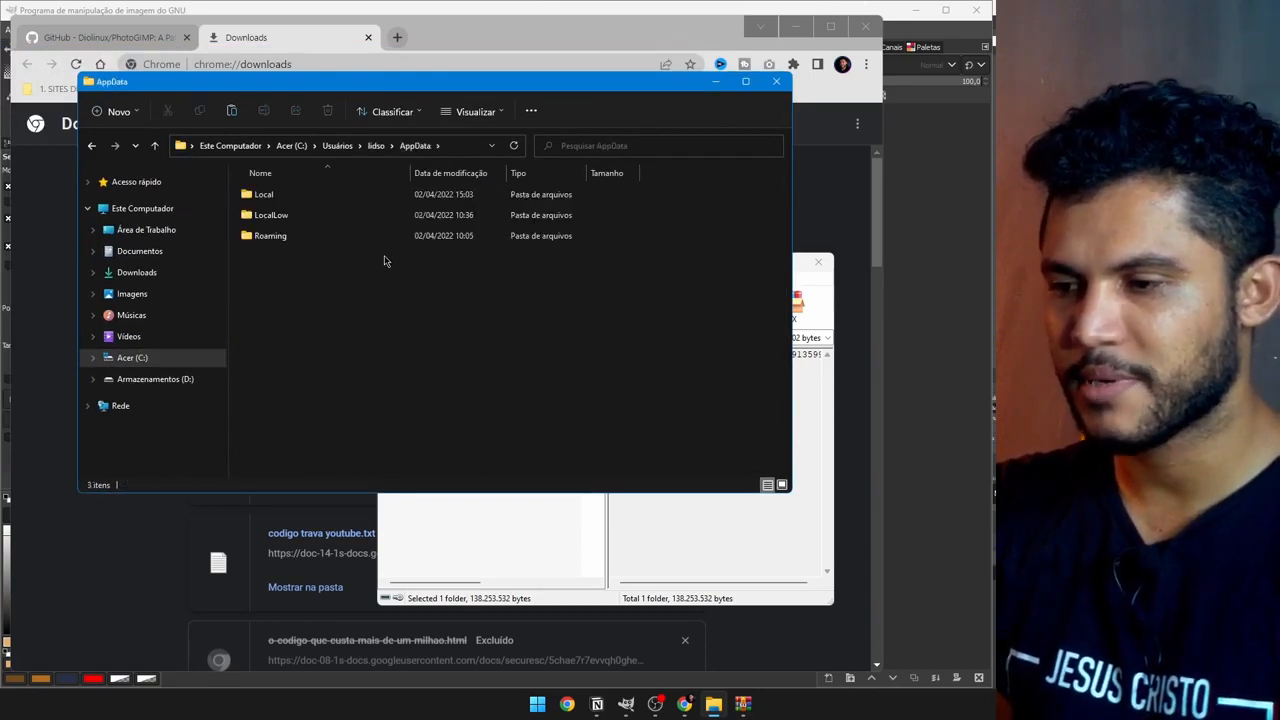
click(472, 114)
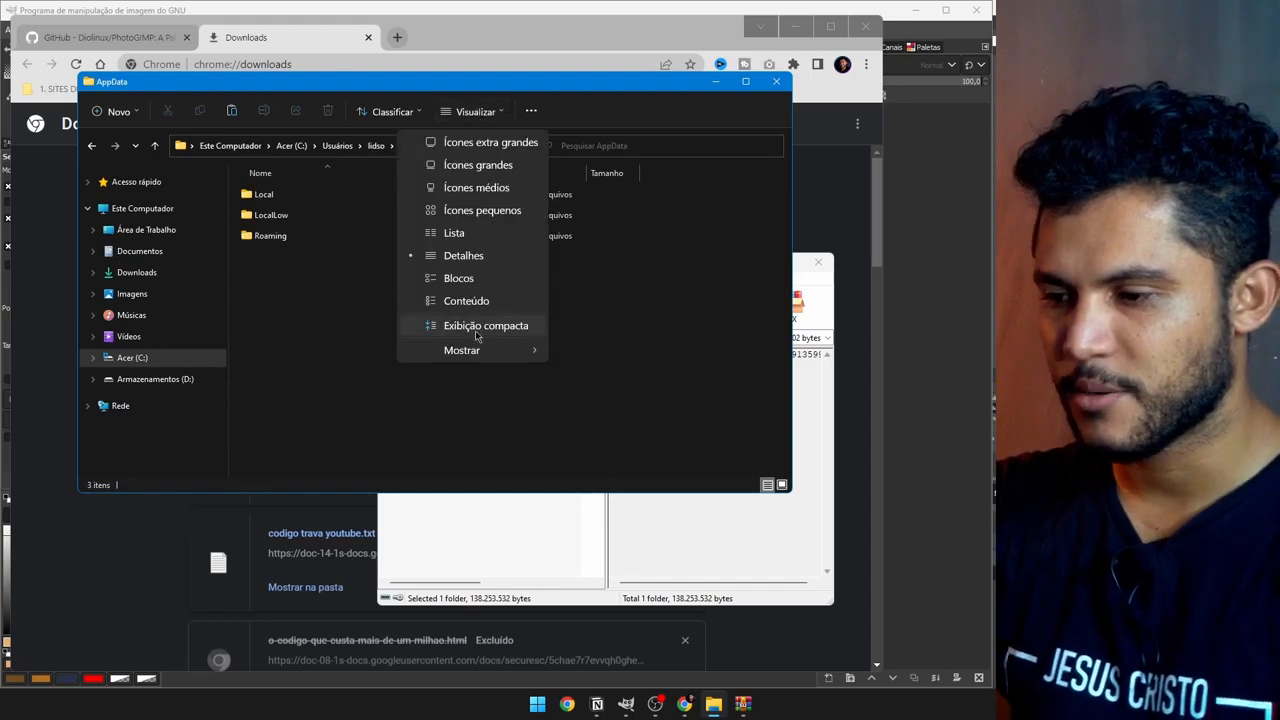
mouse_move(472, 358)
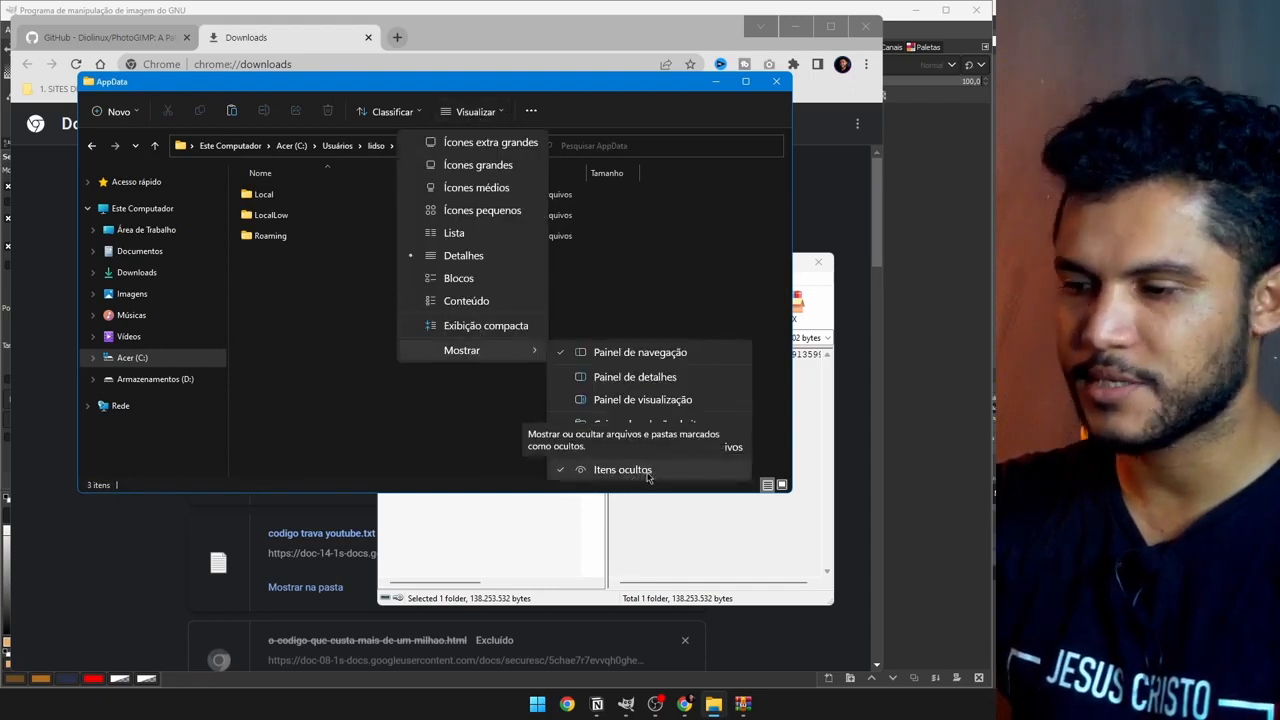
click(349, 362)
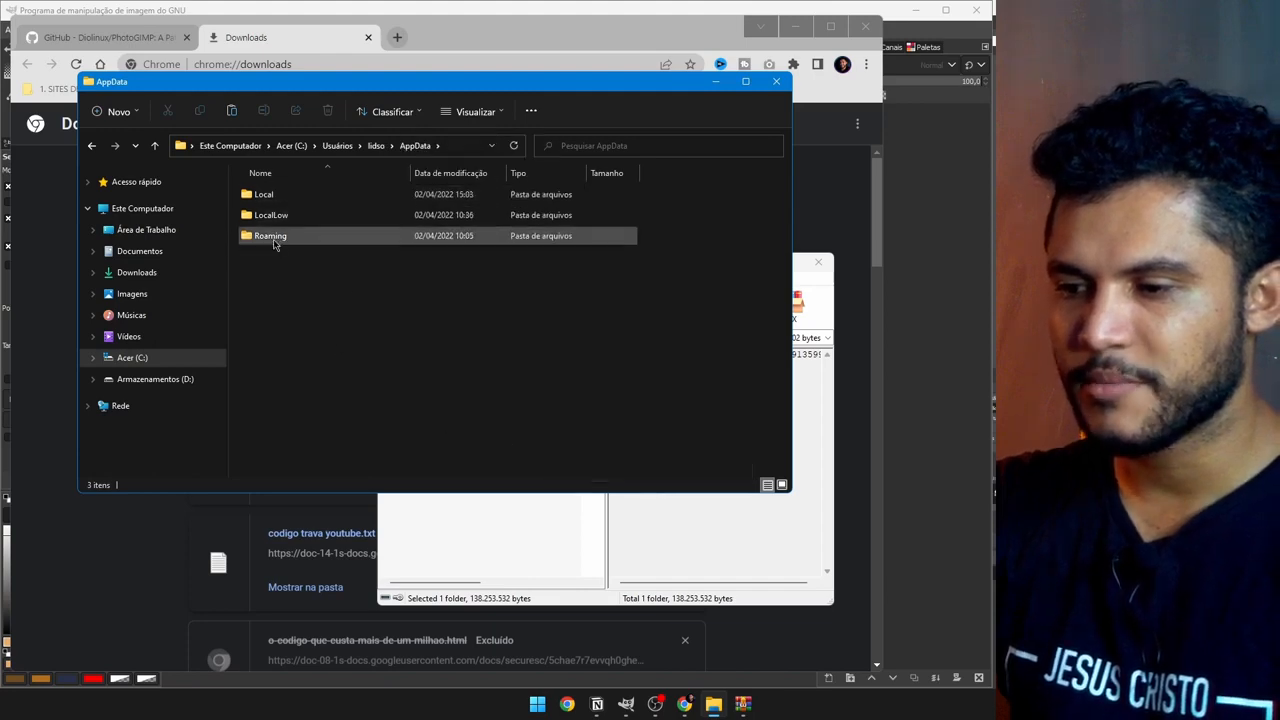
Step: Continue into Roaming\GIMP\2.10 and look over its contents
double_click(274, 244)
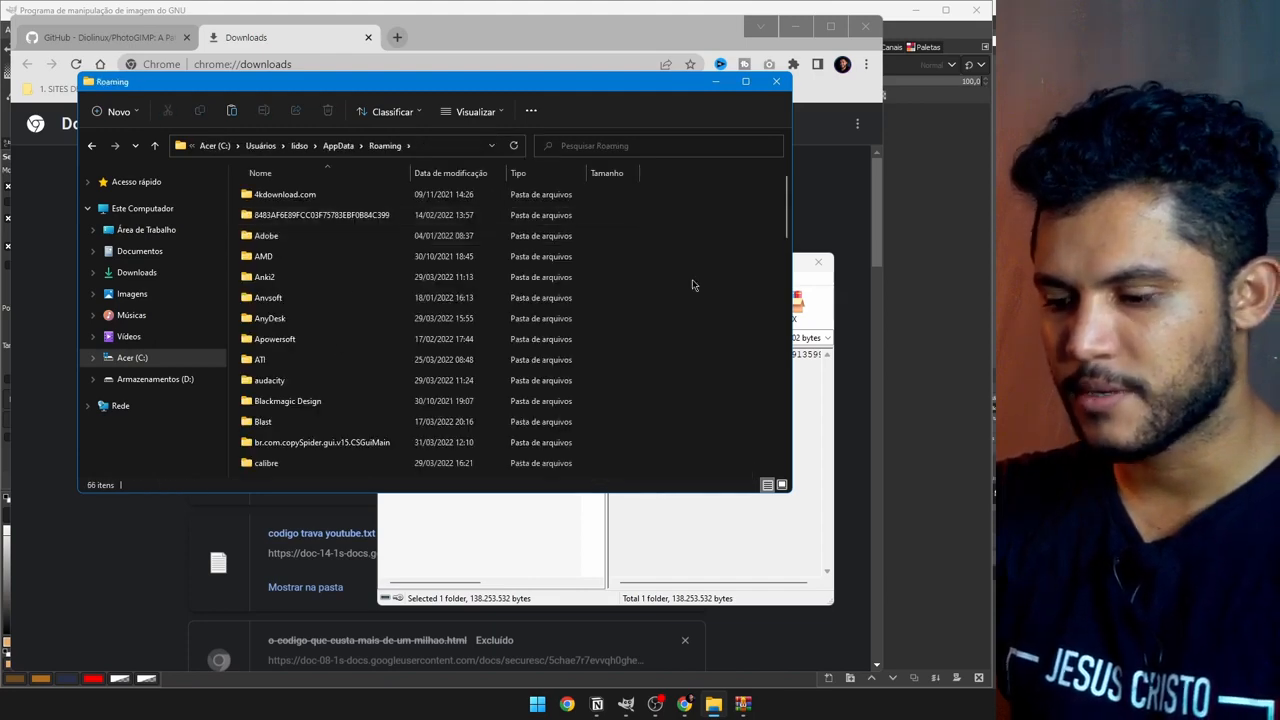
text(gimp)
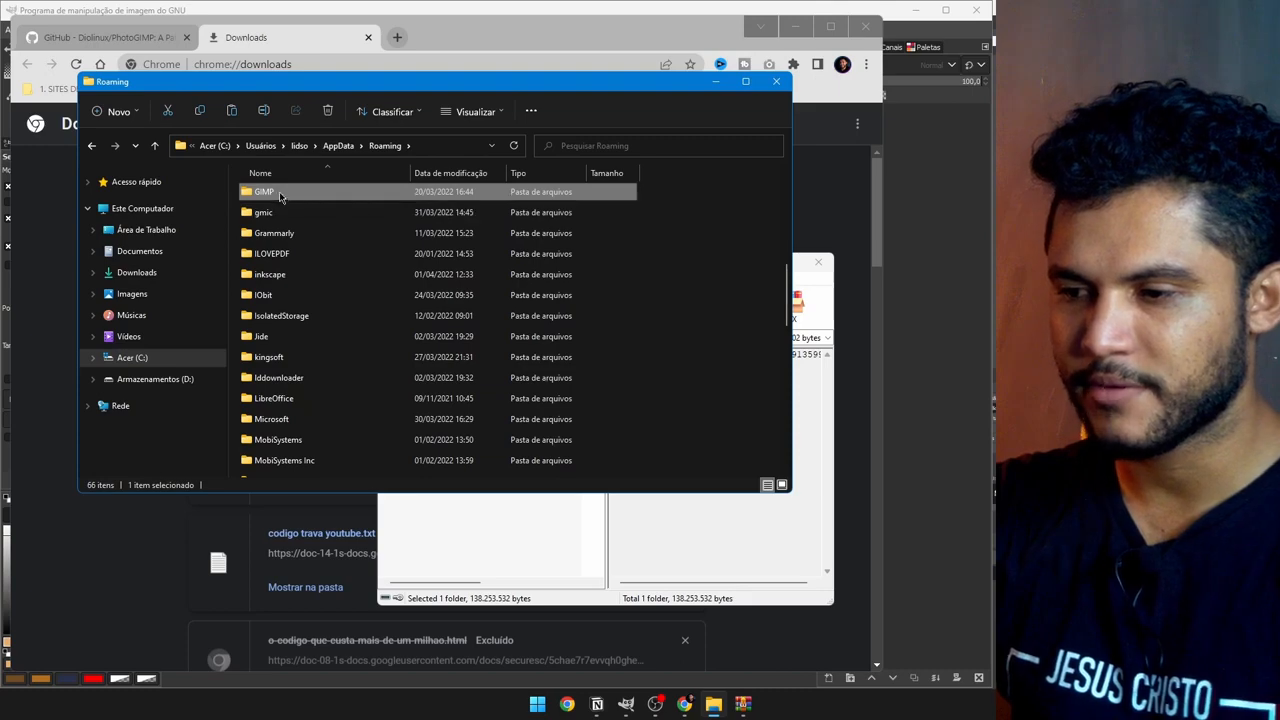
double_click(273, 197)
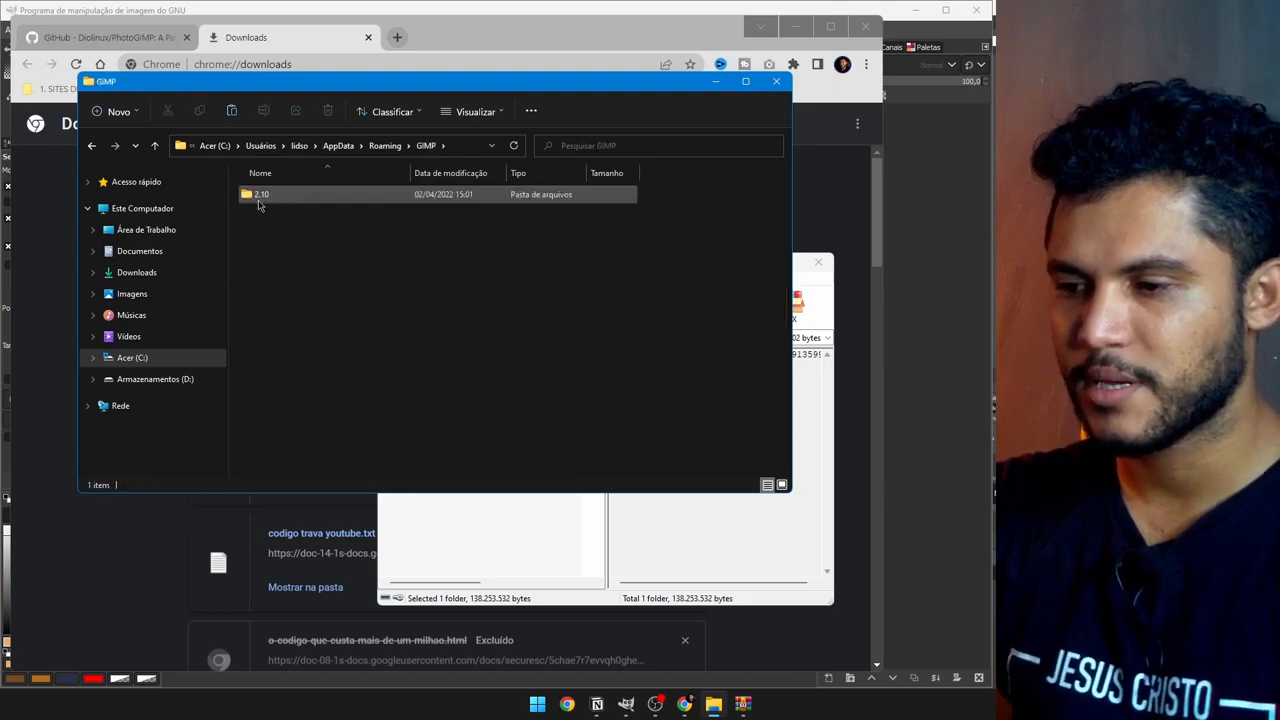
double_click(258, 198)
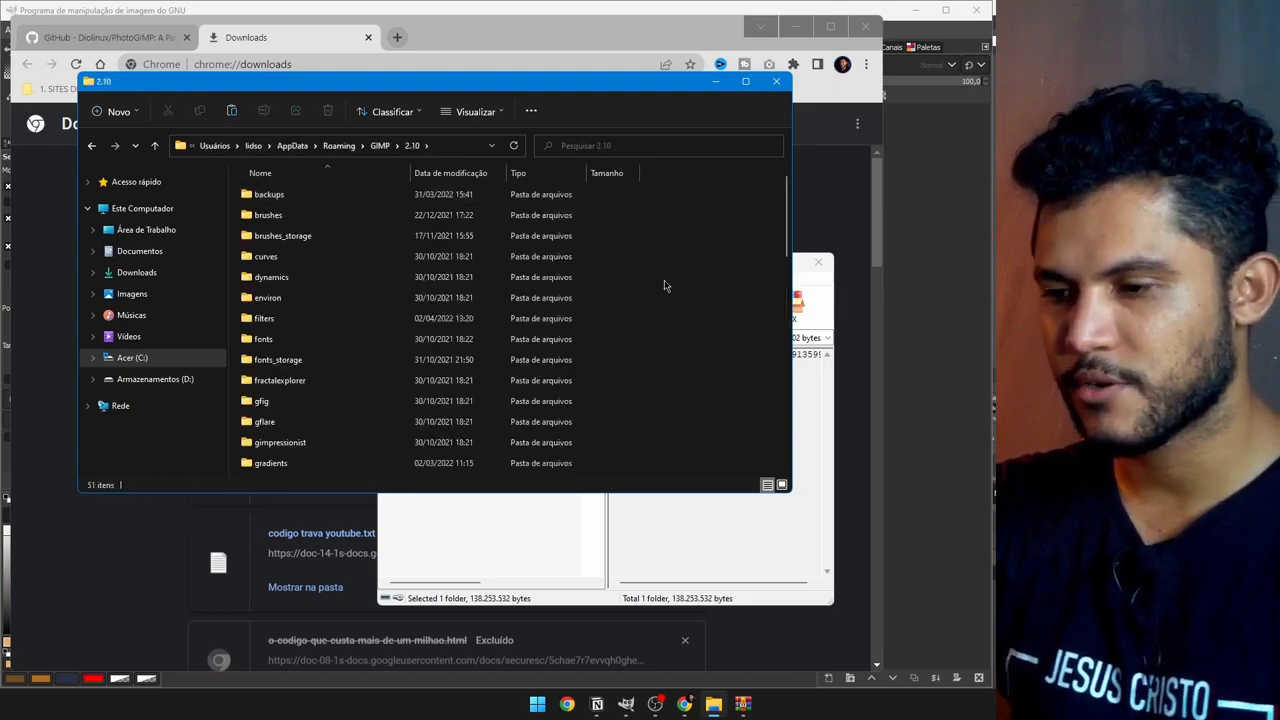
scroll(684, 267, down, 10)
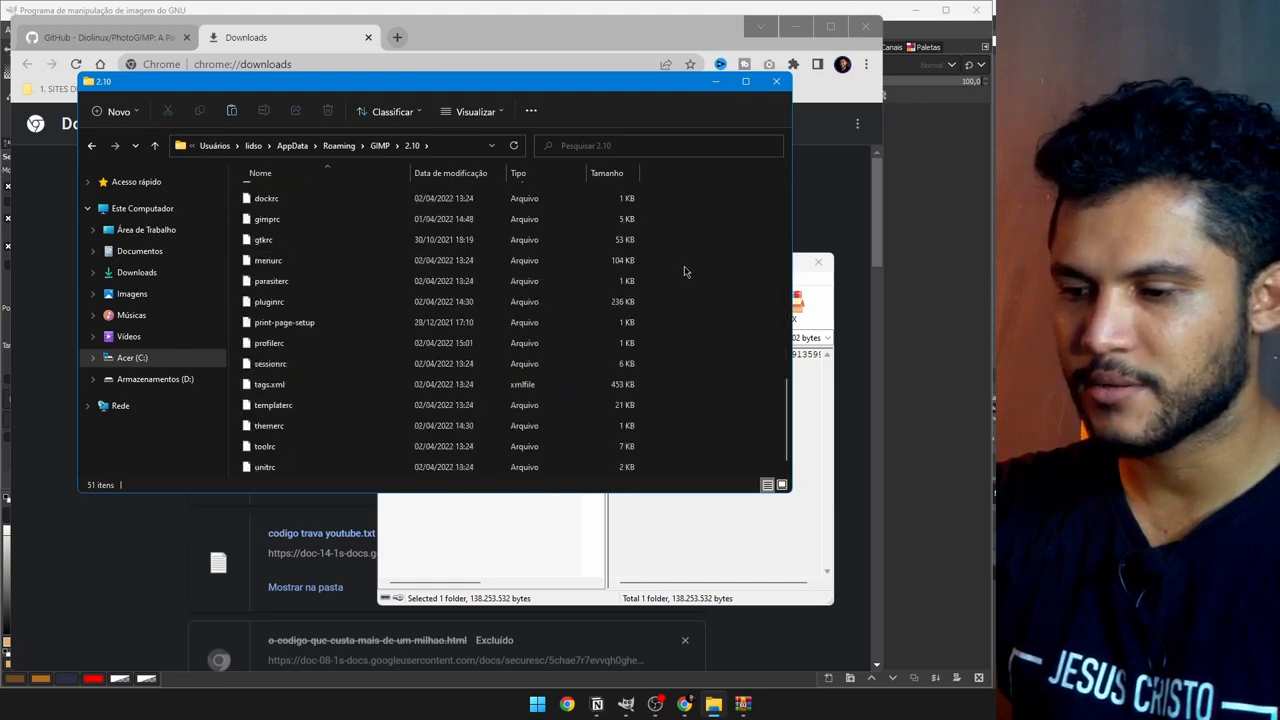
scroll(684, 272, up, 10)
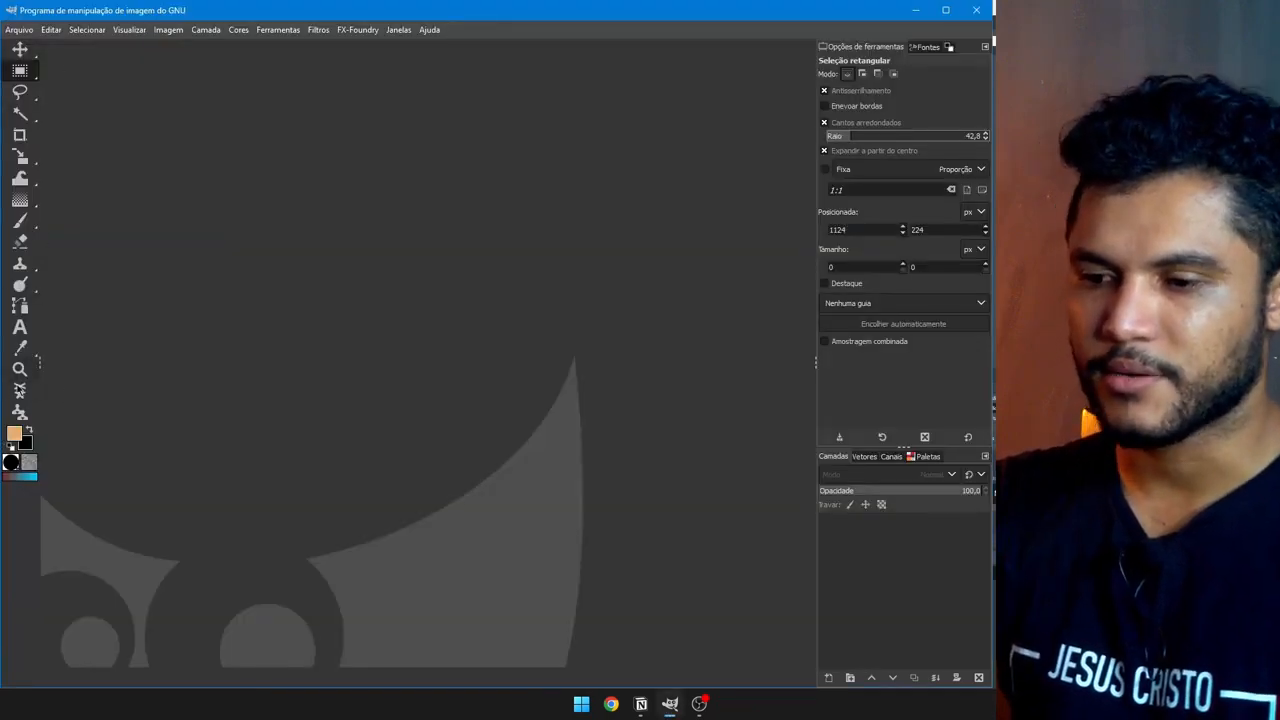
click(929, 47)
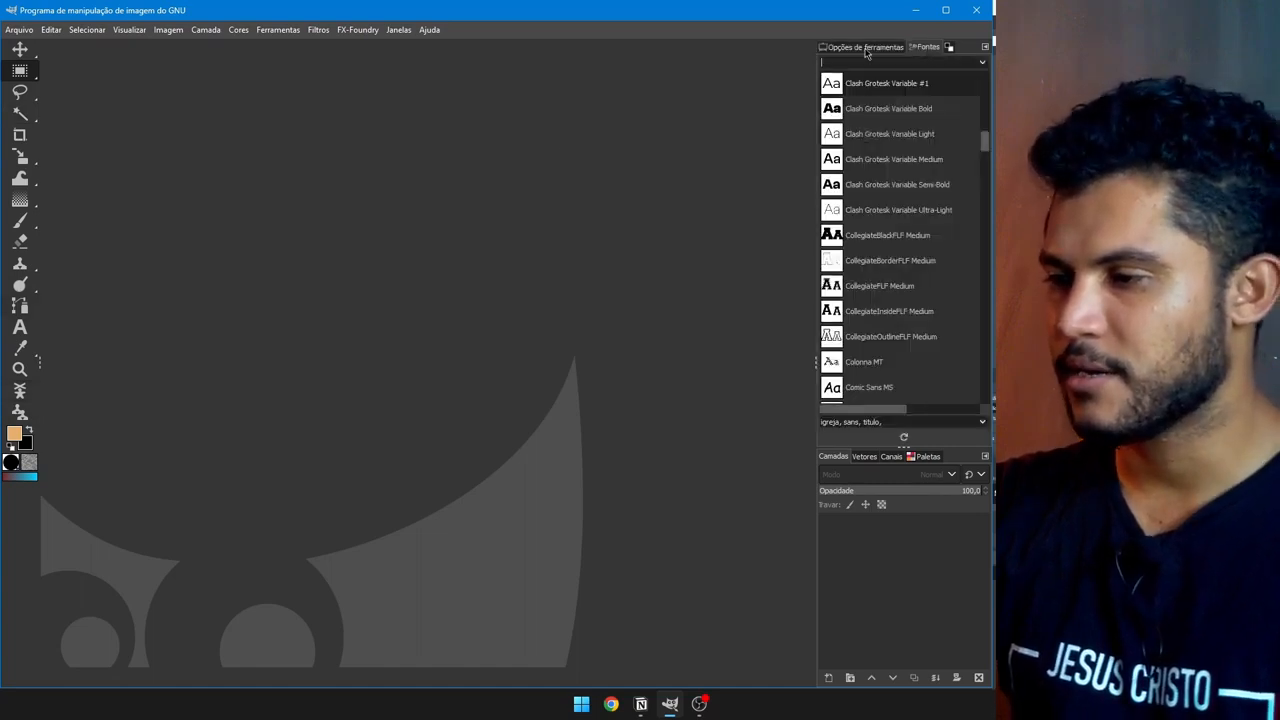
click(862, 47)
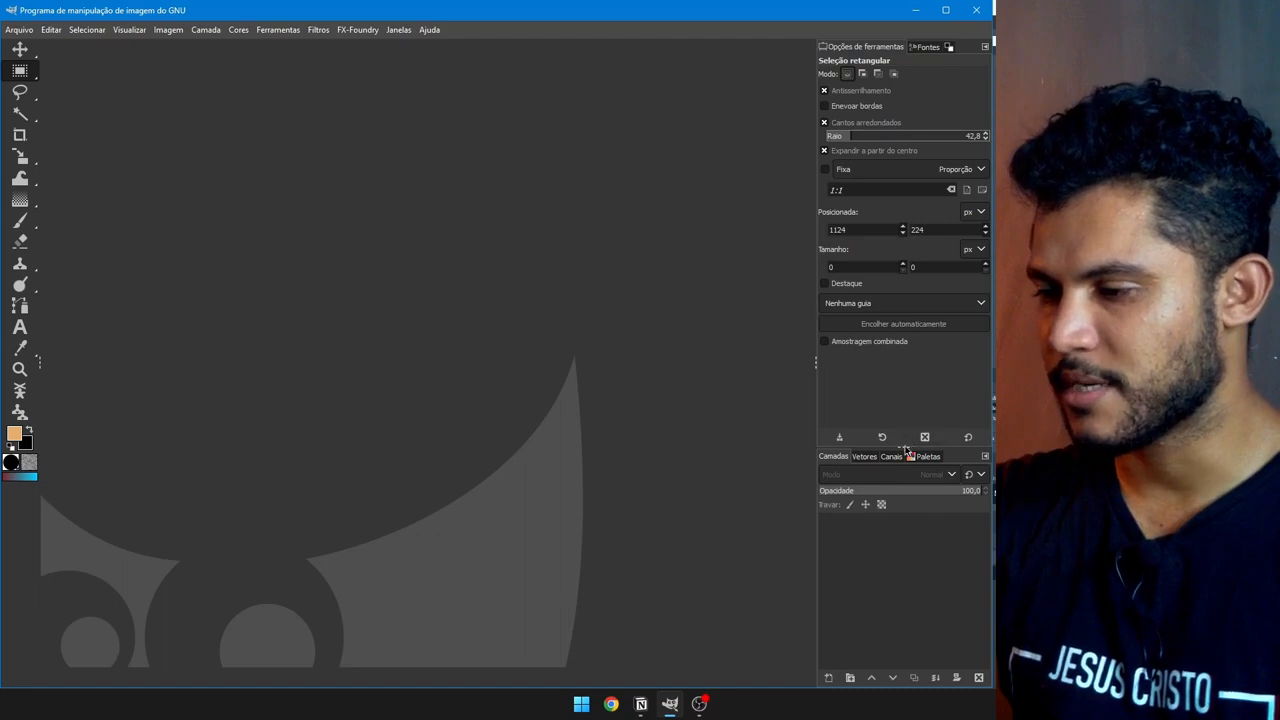
drag(902, 446, 903, 332)
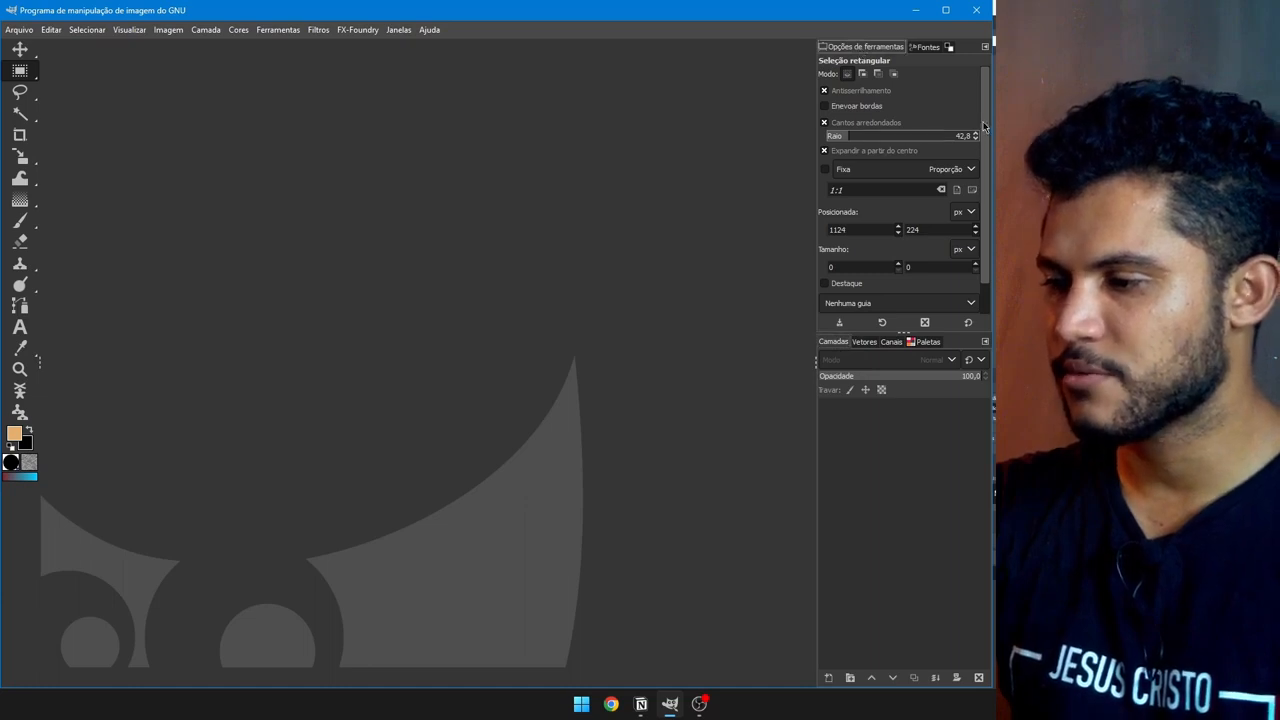
drag(984, 126, 985, 212)
click(19, 134)
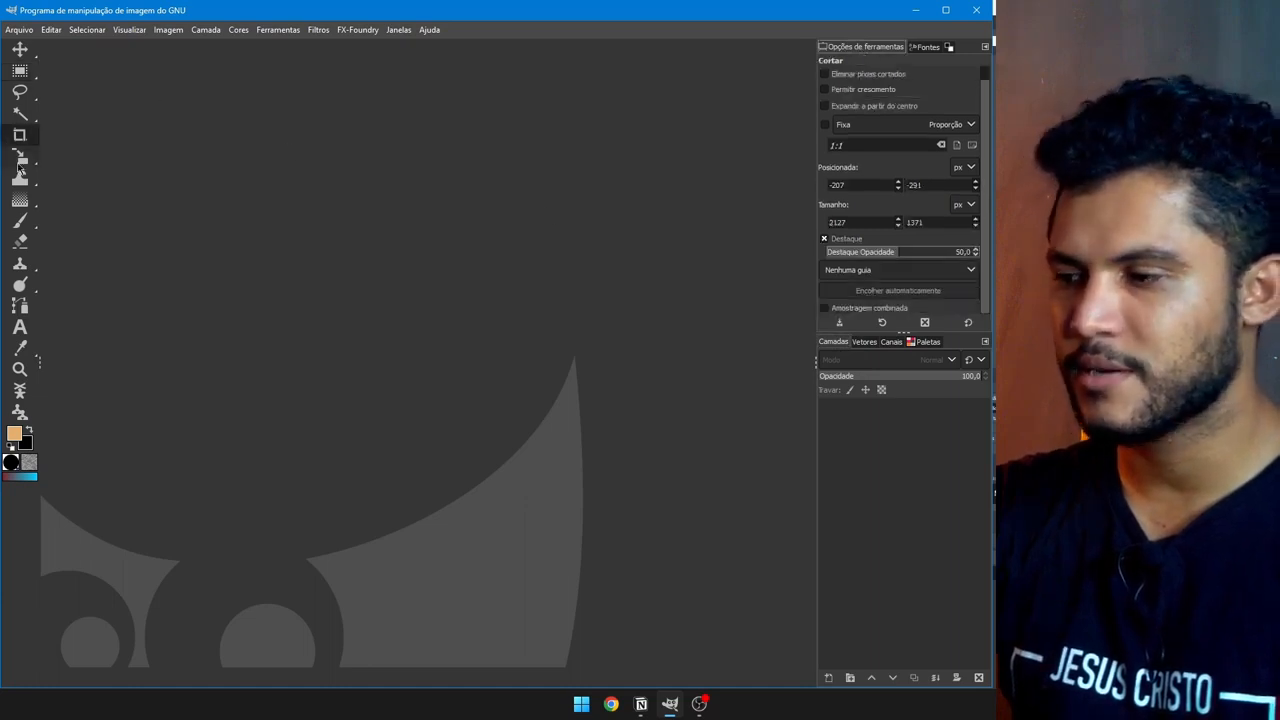
click(19, 156)
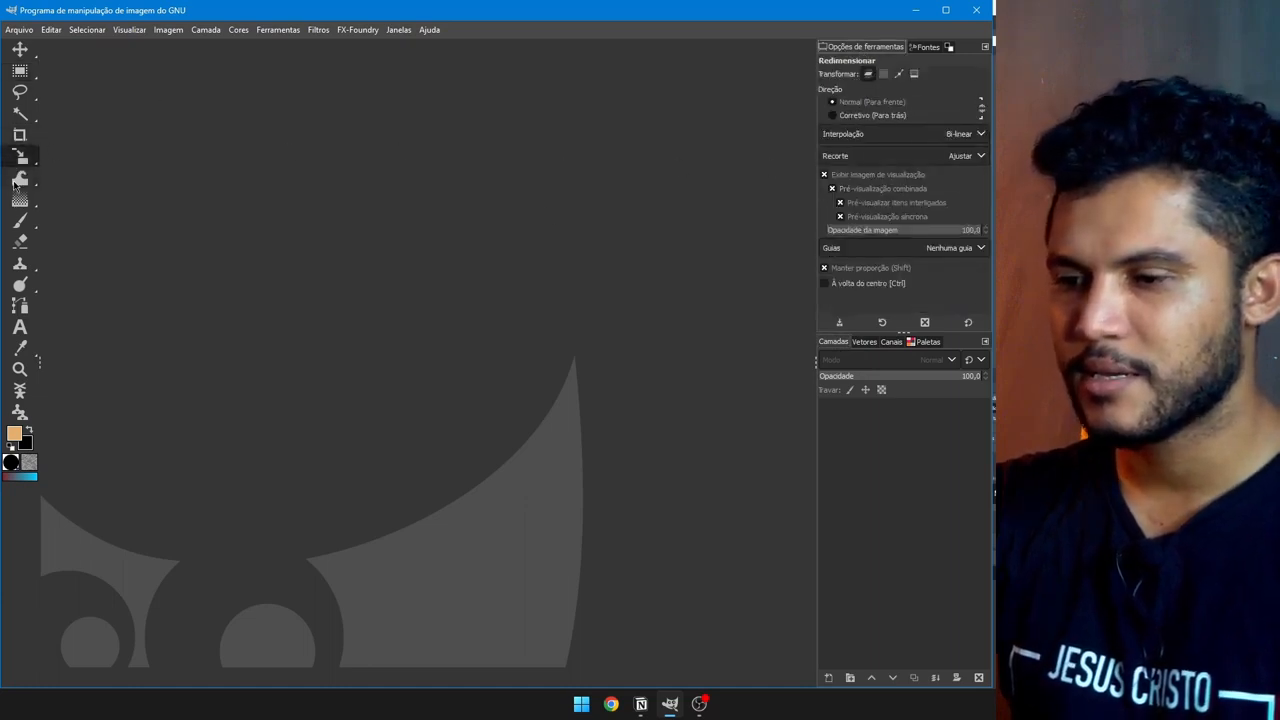
click(18, 180)
click(19, 205)
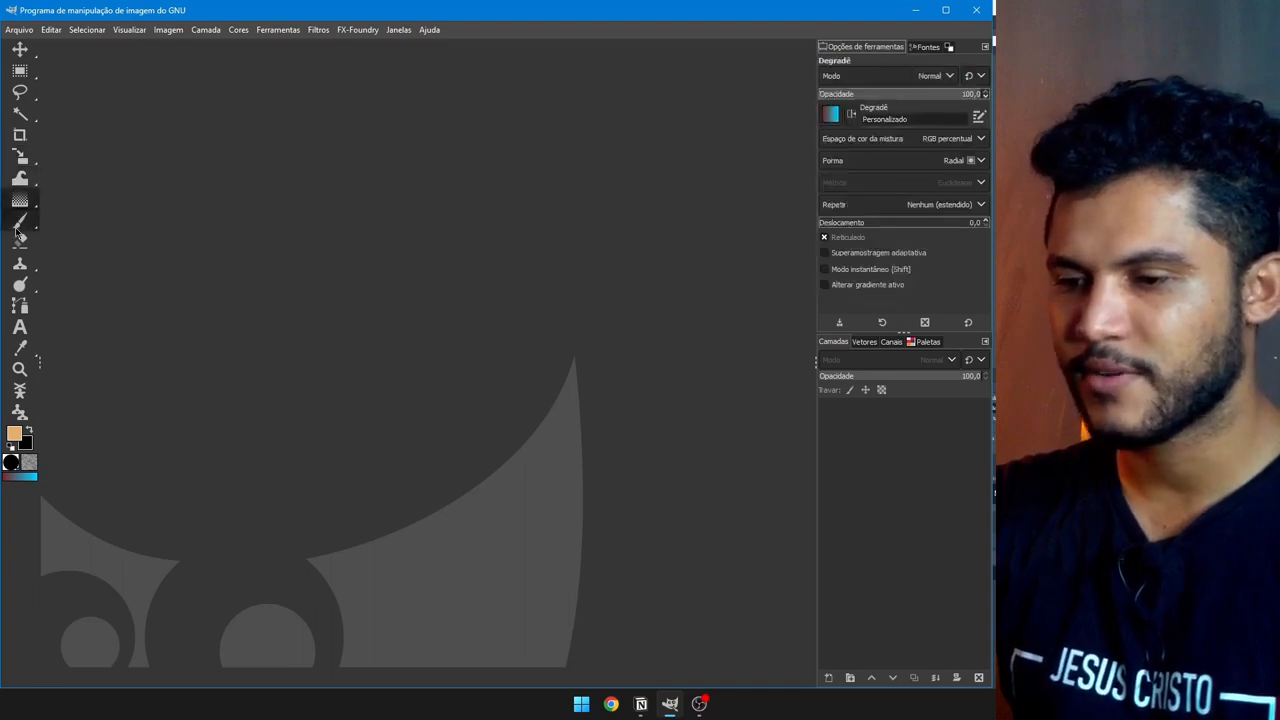
click(20, 221)
key(m)
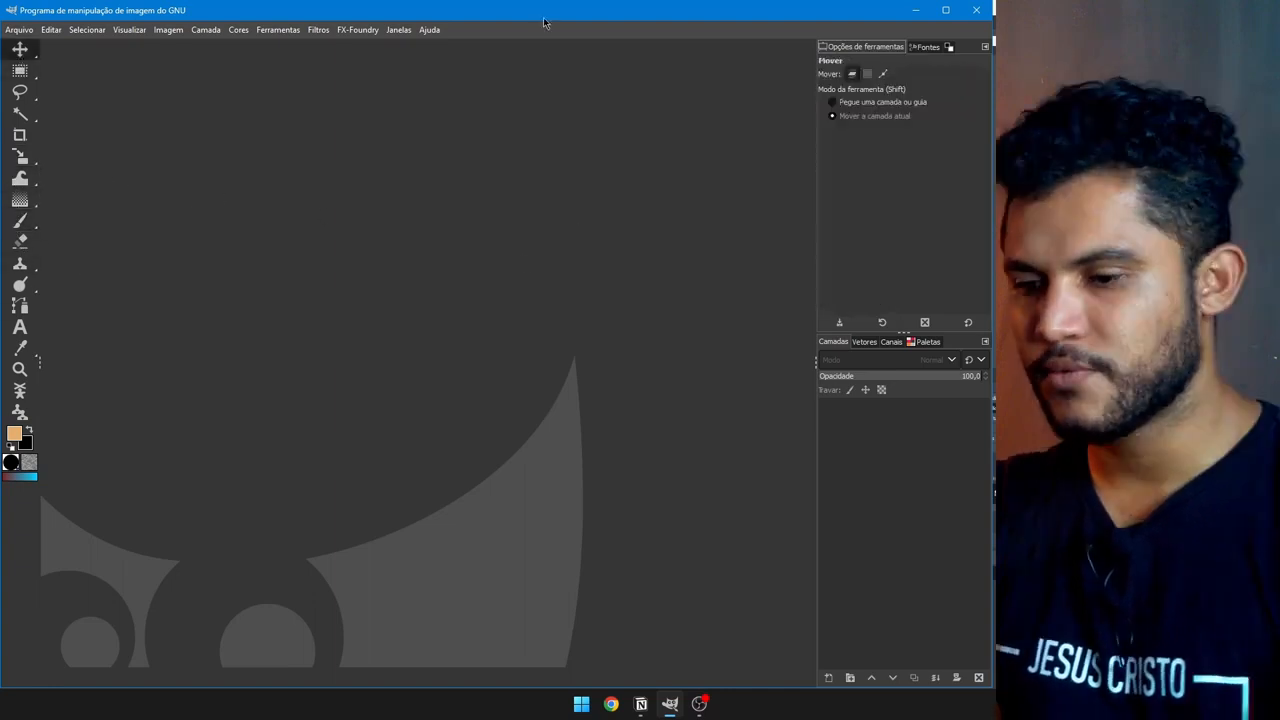
click(397, 30)
click(618, 33)
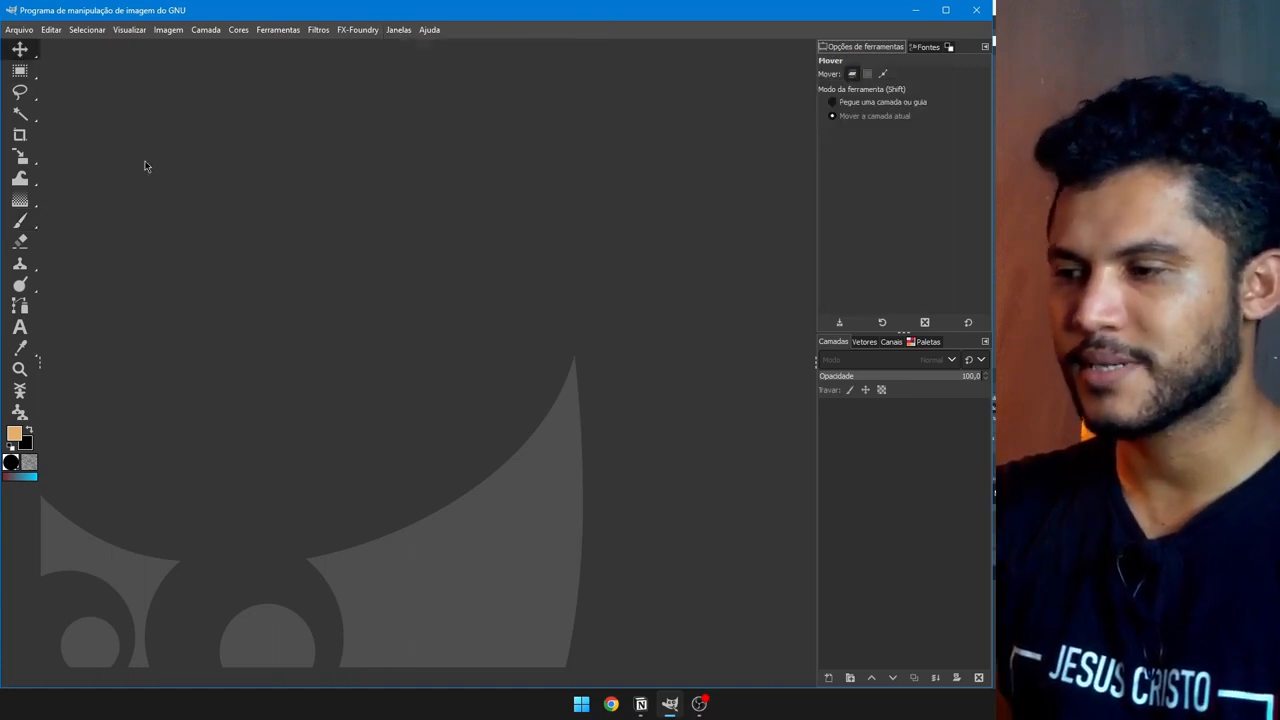
click(948, 47)
Step: Dock the FG/BG colour and Tool Options panels on the left and resize them
drag(948, 47, 20, 636)
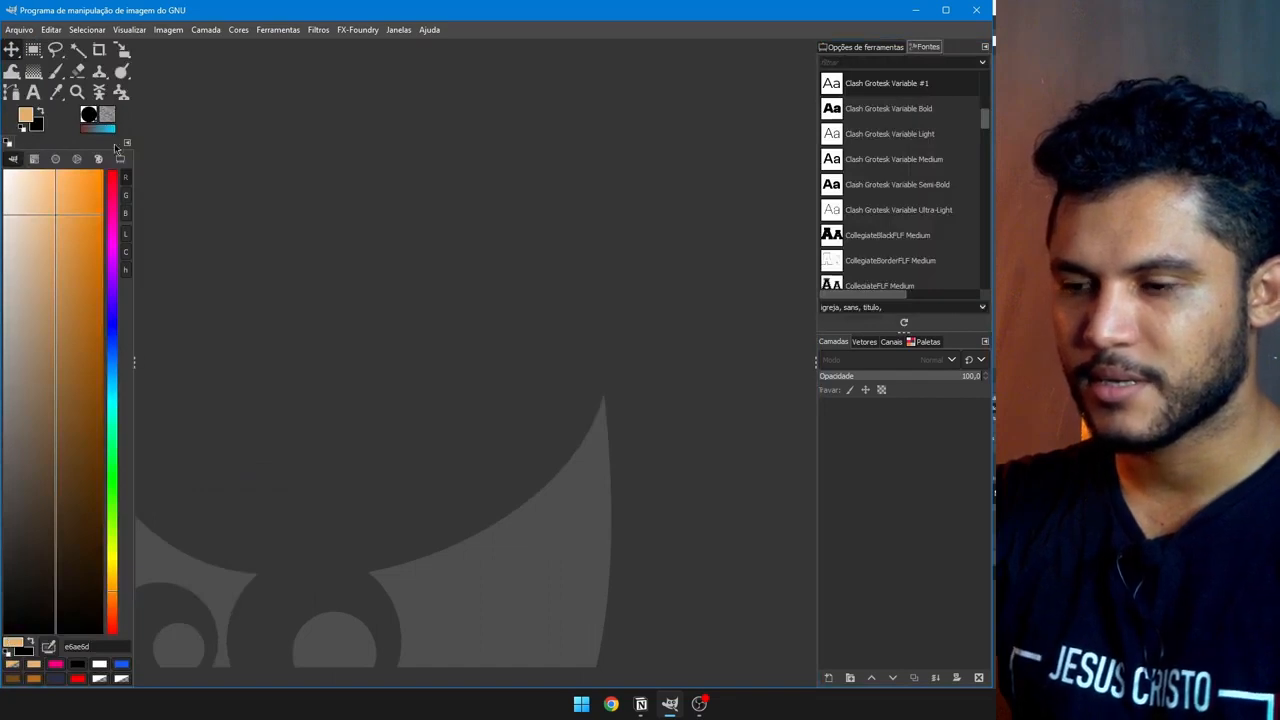
click(57, 318)
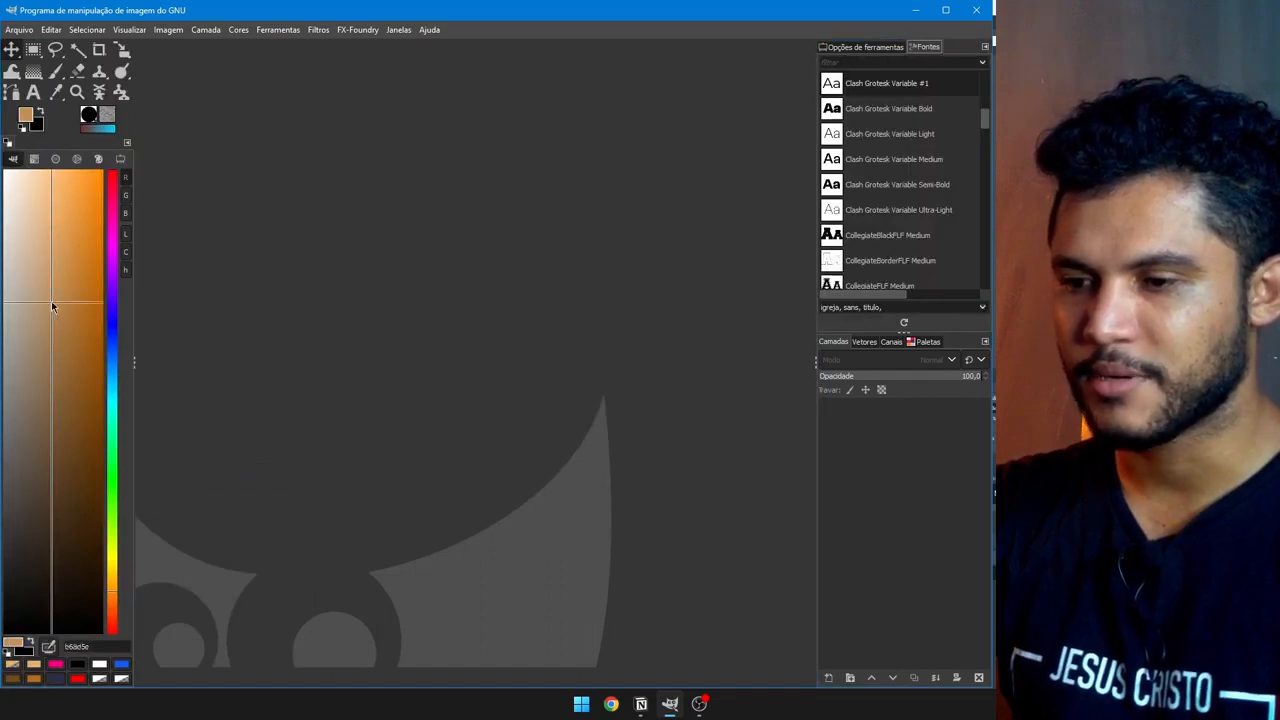
drag(868, 46, 12, 152)
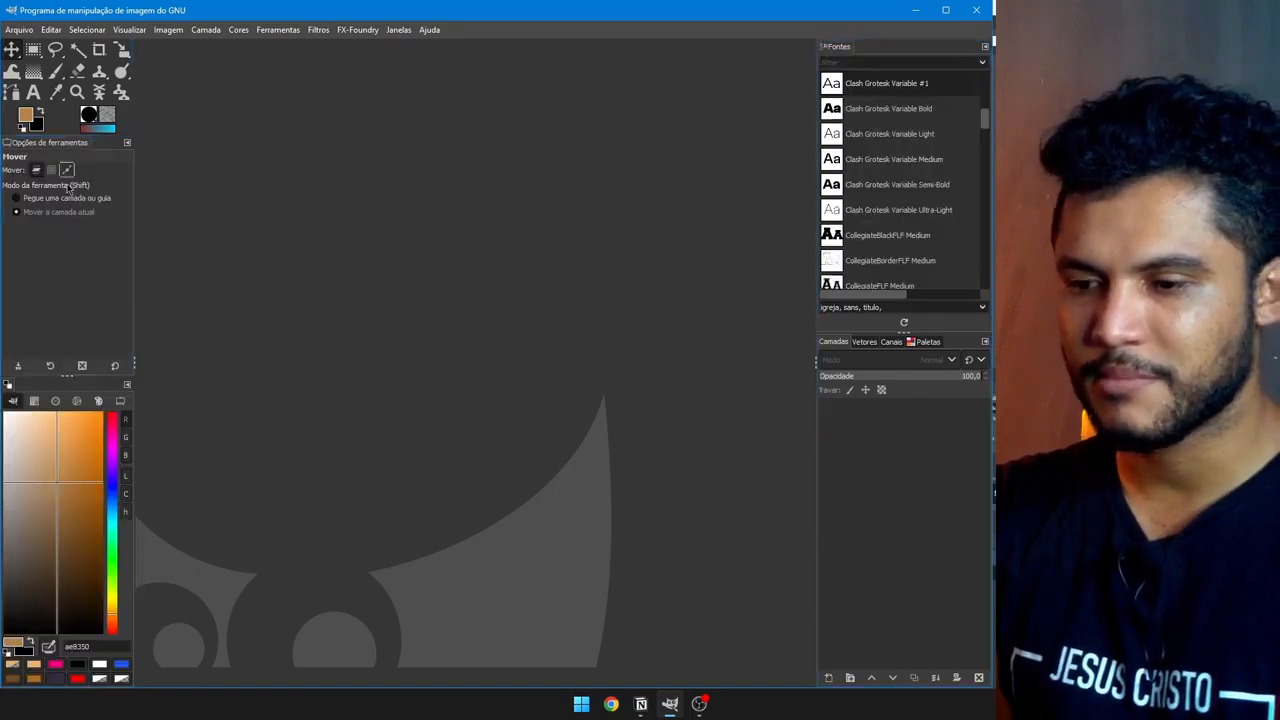
drag(66, 378, 149, 516)
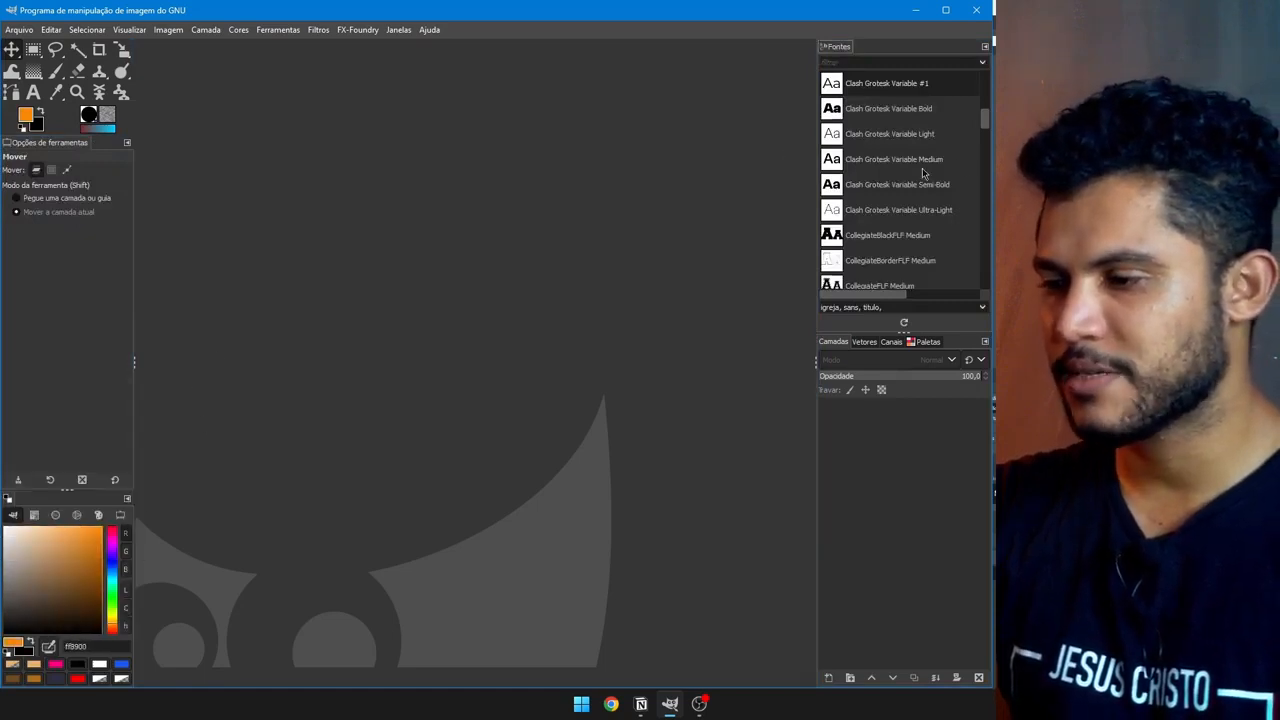
drag(846, 50, 125, 172)
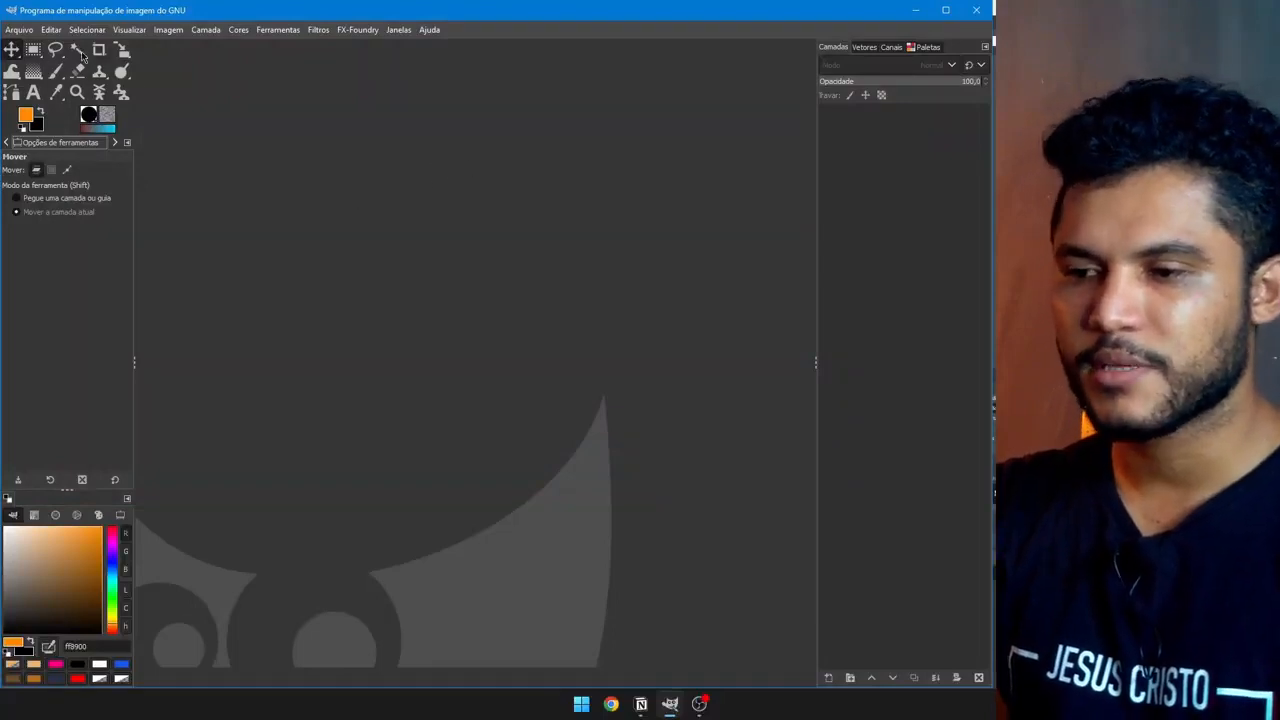
Step: Create a new 1920×1080 image from File > New
click(19, 29)
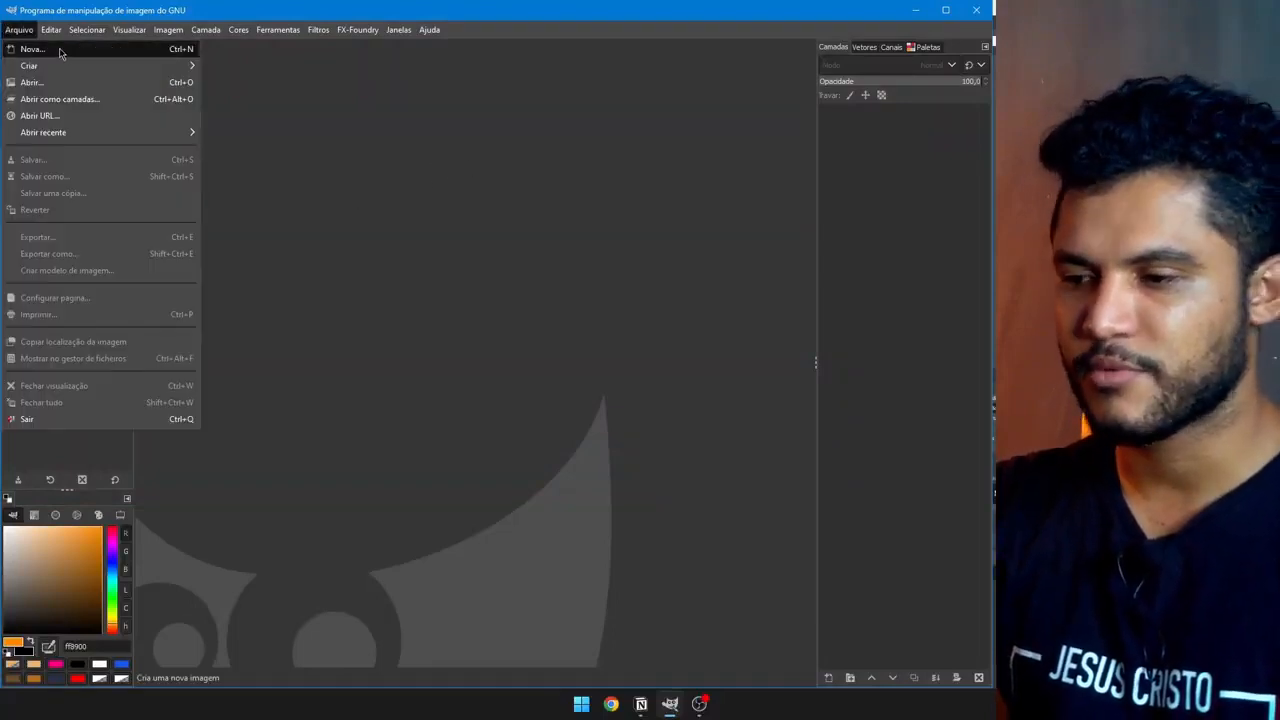
click(22, 46)
click(351, 276)
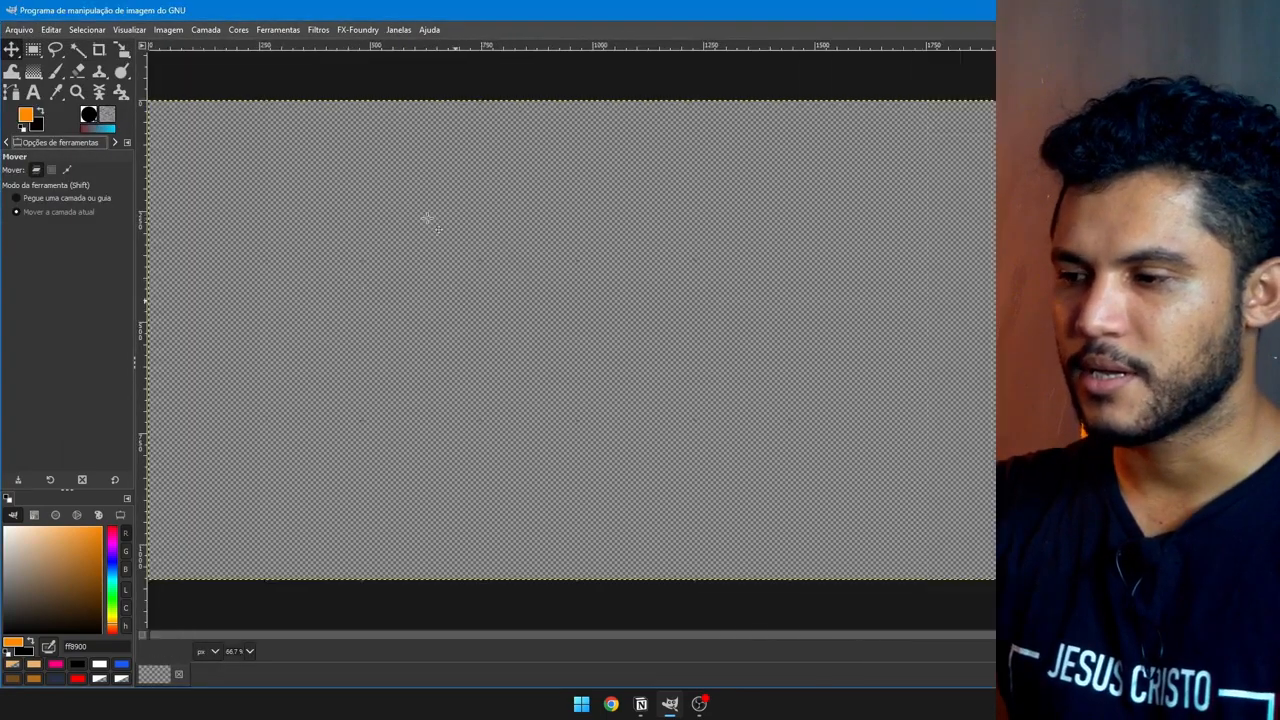
Step: Zoom to fit and drag the black Fundo layer around the canvas
key(1)
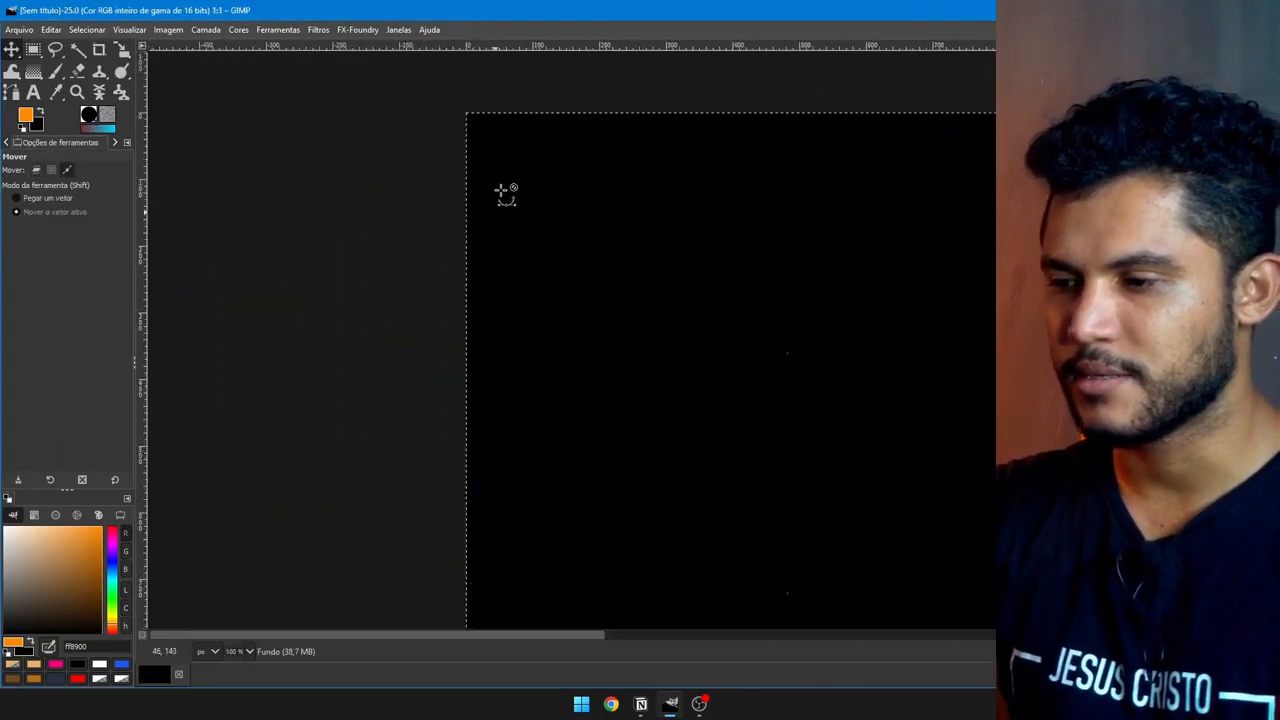
key(shift+2)
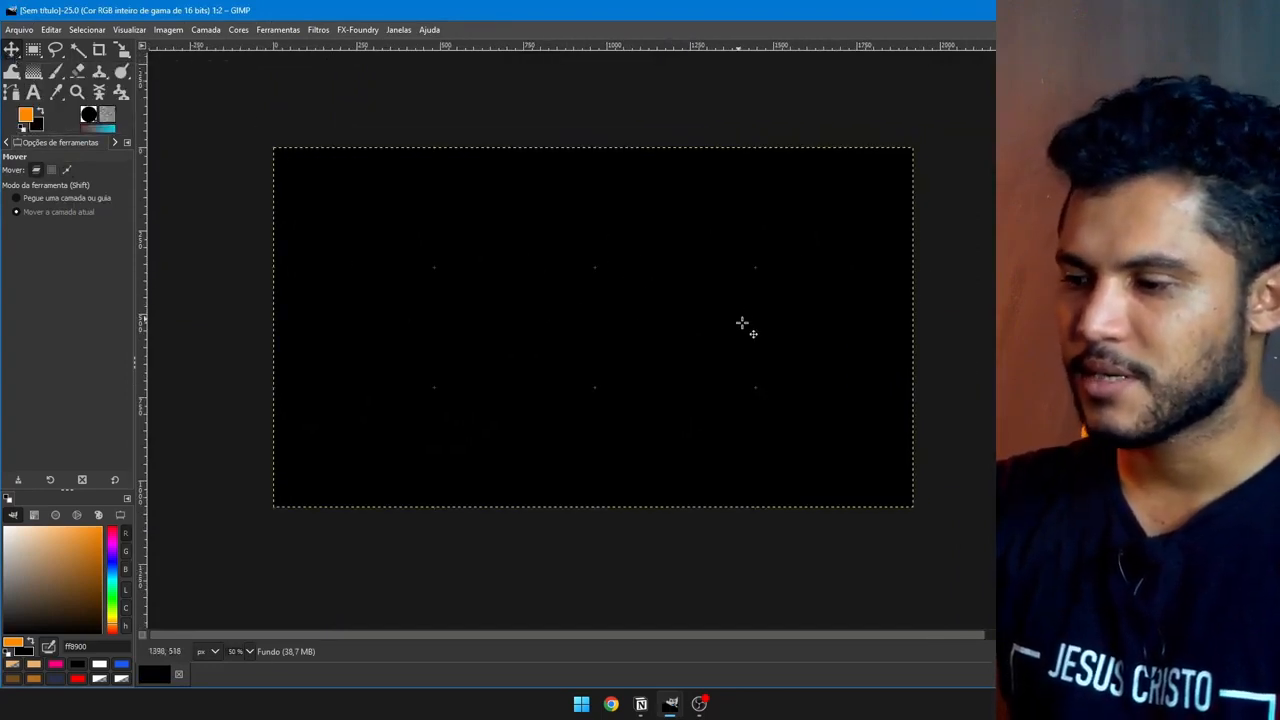
drag(746, 325, 474, 294)
drag(451, 340, 648, 450)
drag(769, 320, 570, 242)
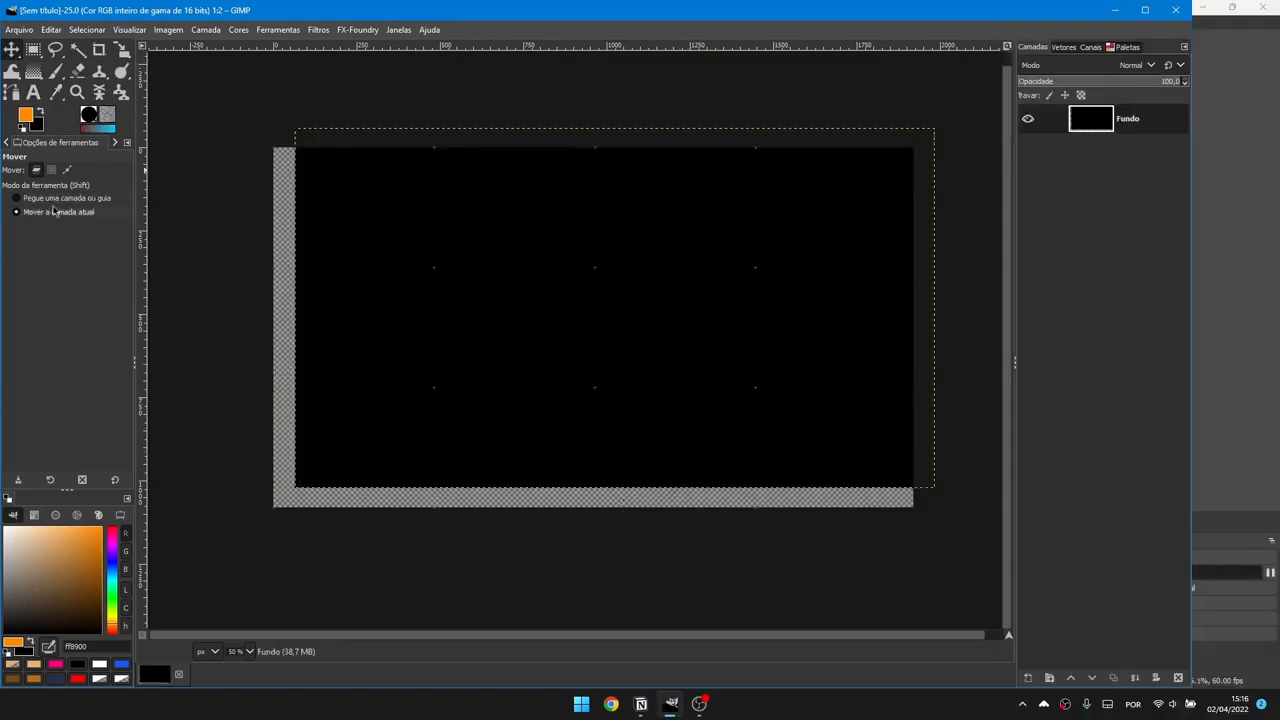
Step: Add a new transparent layer and paint an orange disc with a size-320 brush
key(ctrl+alt+shift+n)
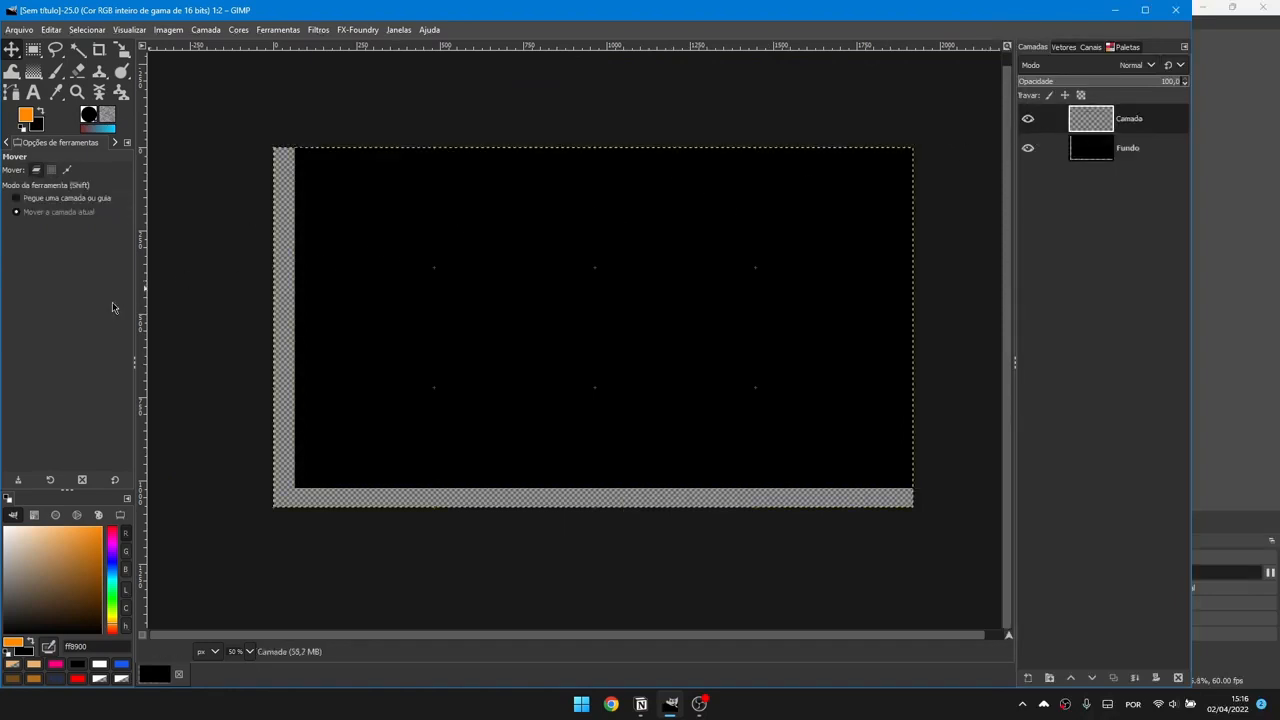
click(55, 71)
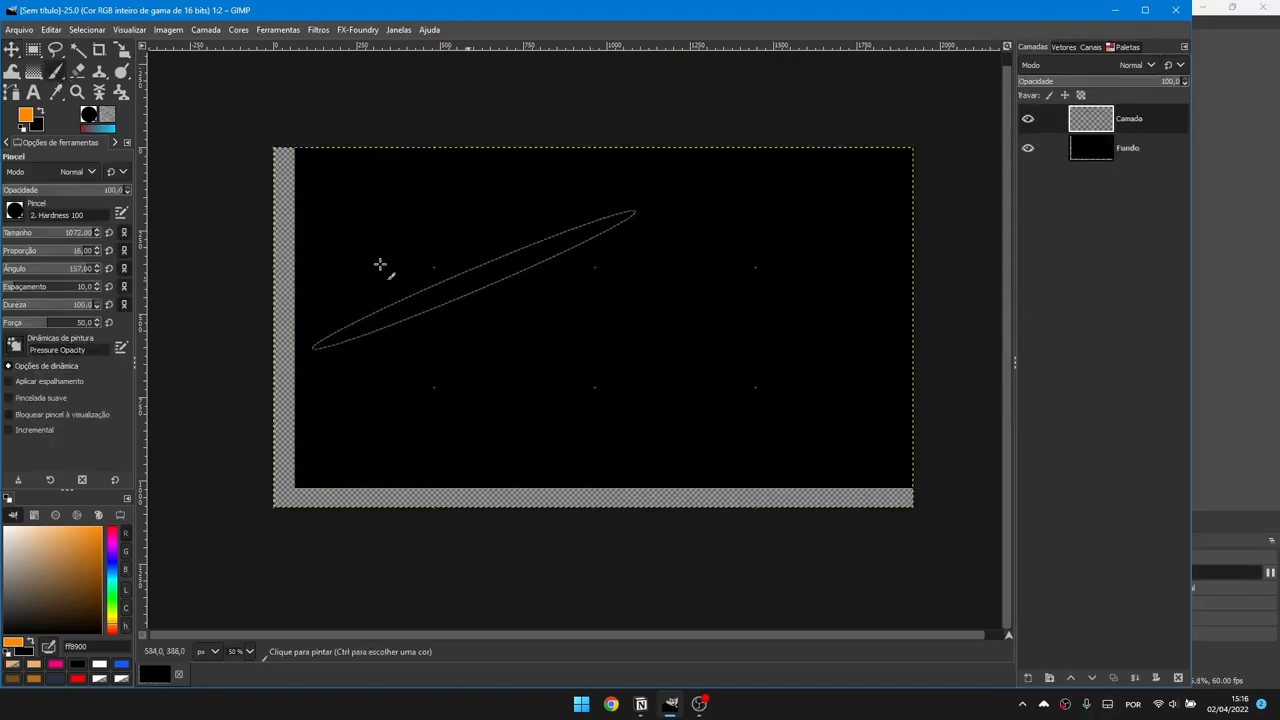
click(50, 480)
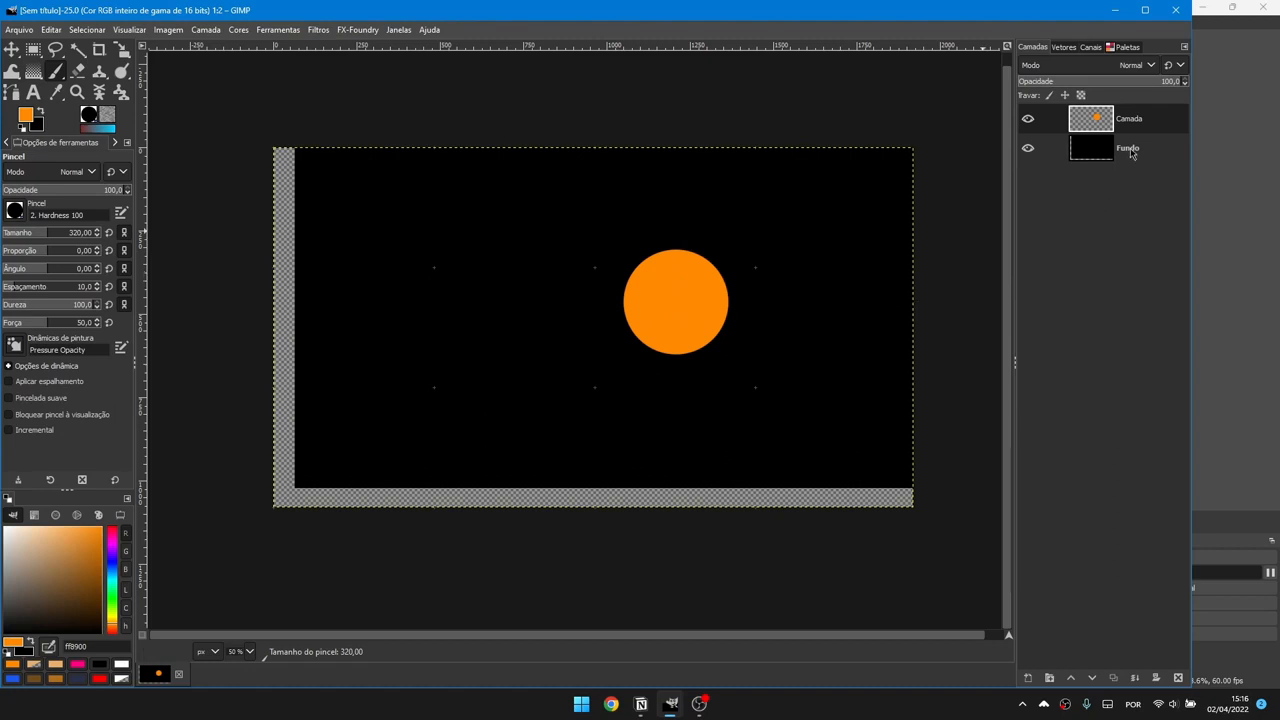
click(14, 50)
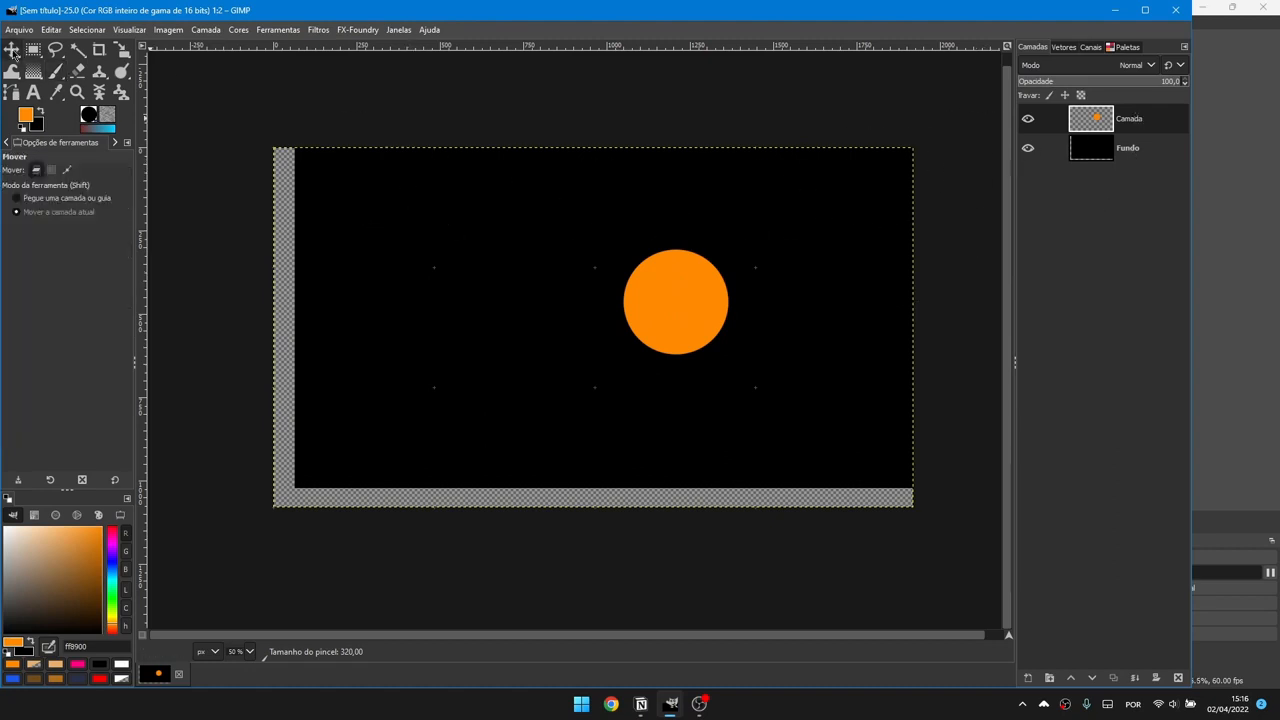
Step: Put the Move tool in pick-layer mode and drag the orange disc and black background
click(32, 200)
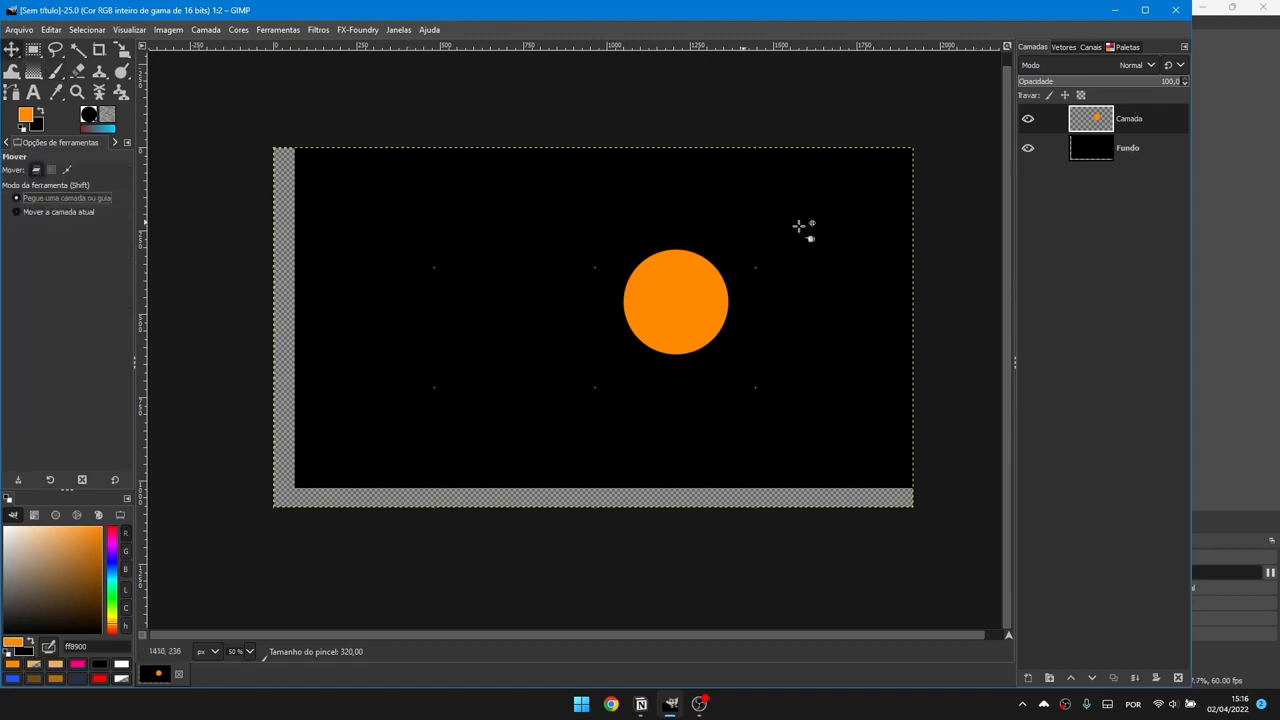
click(1136, 156)
click(1127, 124)
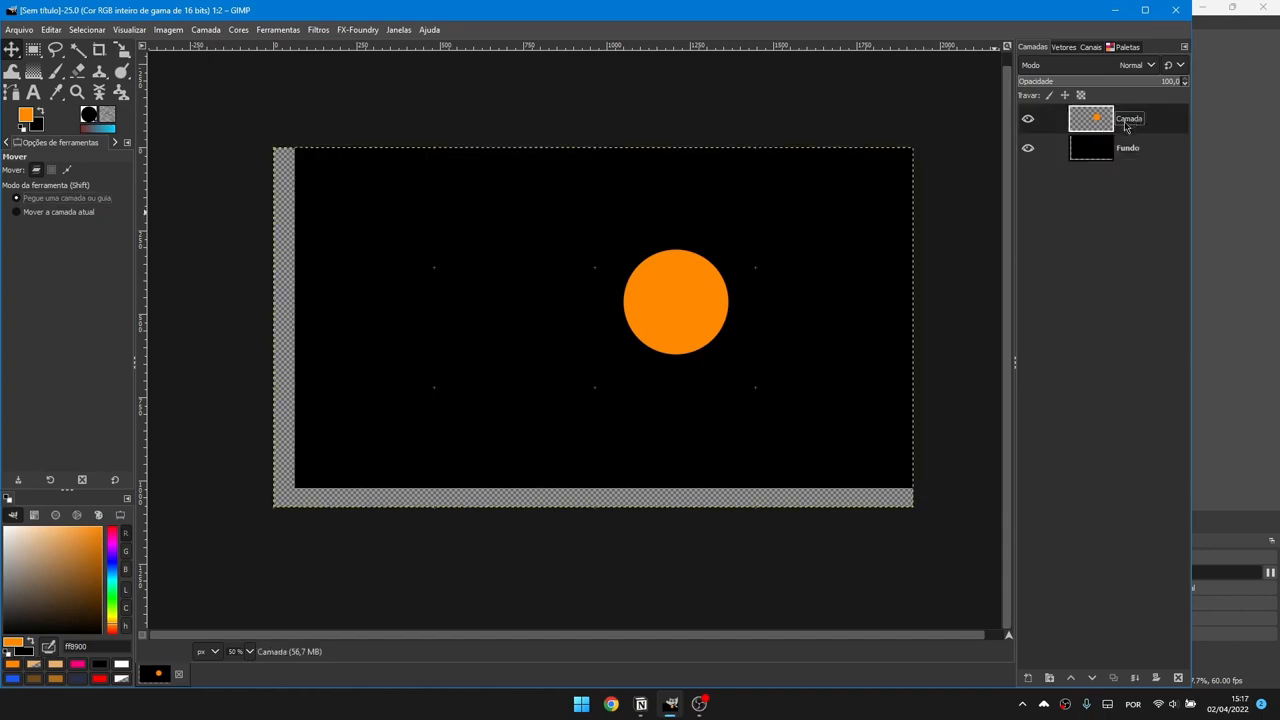
drag(1125, 151, 1132, 128)
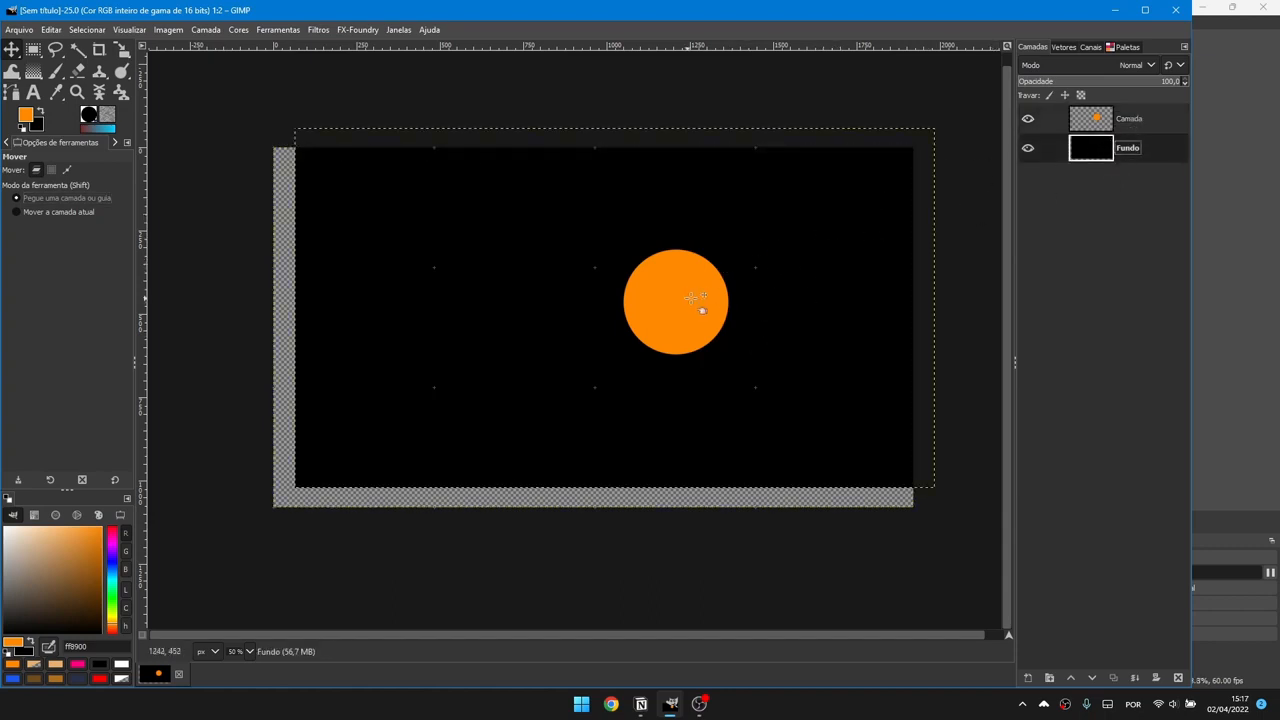
drag(690, 297, 776, 276)
drag(371, 271, 394, 200)
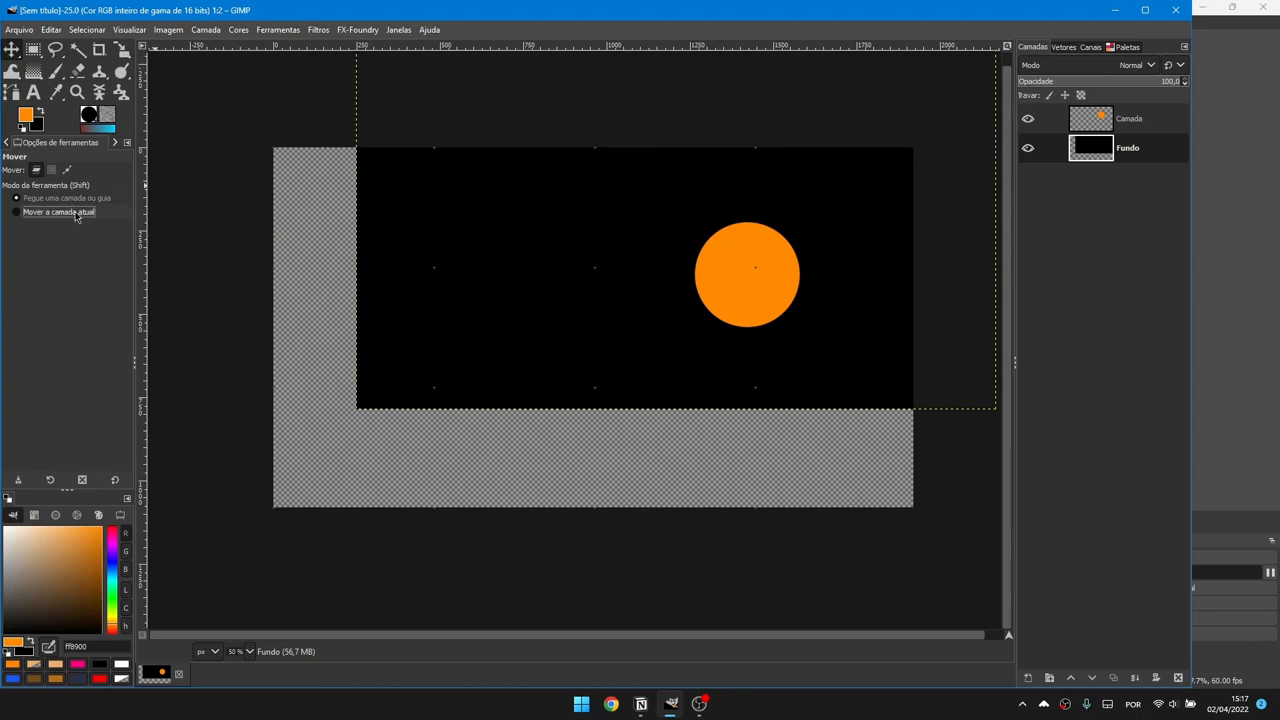
Step: Realign the black background with the canvas and move the orange disc left of centre
click(75, 213)
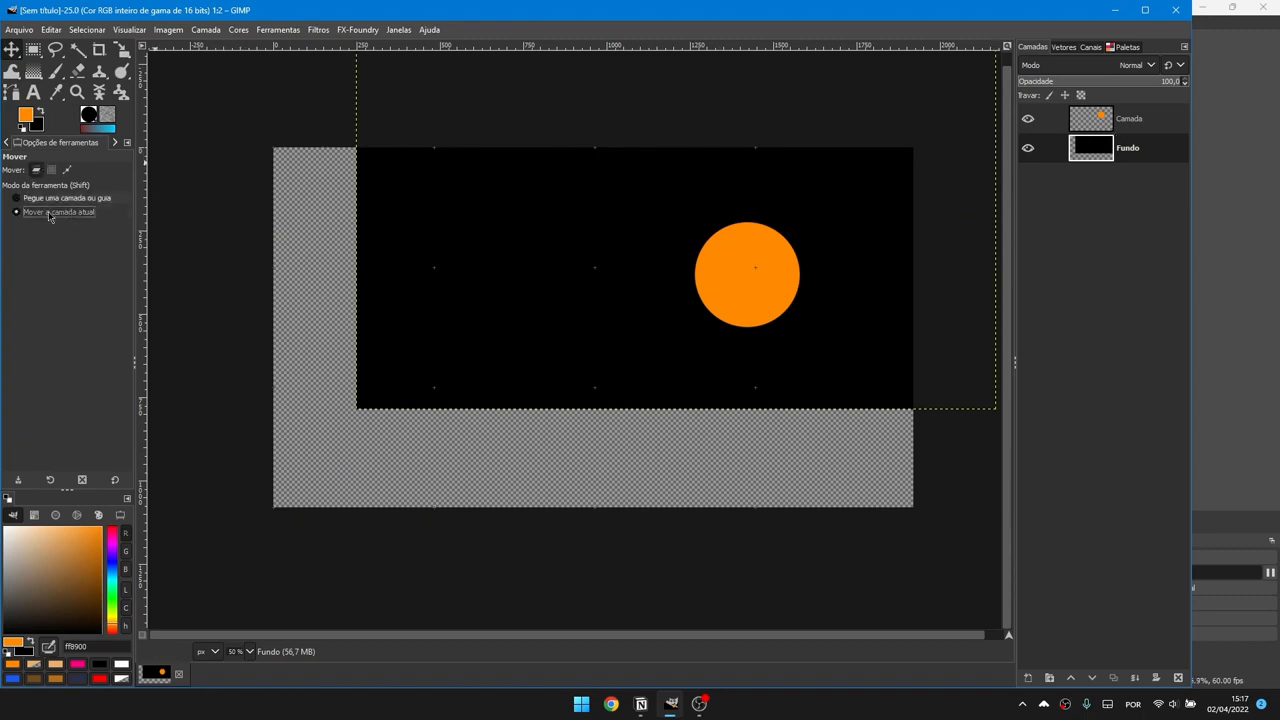
drag(869, 226, 431, 360)
drag(617, 357, 928, 357)
drag(852, 353, 650, 360)
click(1143, 126)
drag(665, 303, 511, 303)
Step: Draw trial rectangle and rounded-rectangle selections, then clear them
click(33, 50)
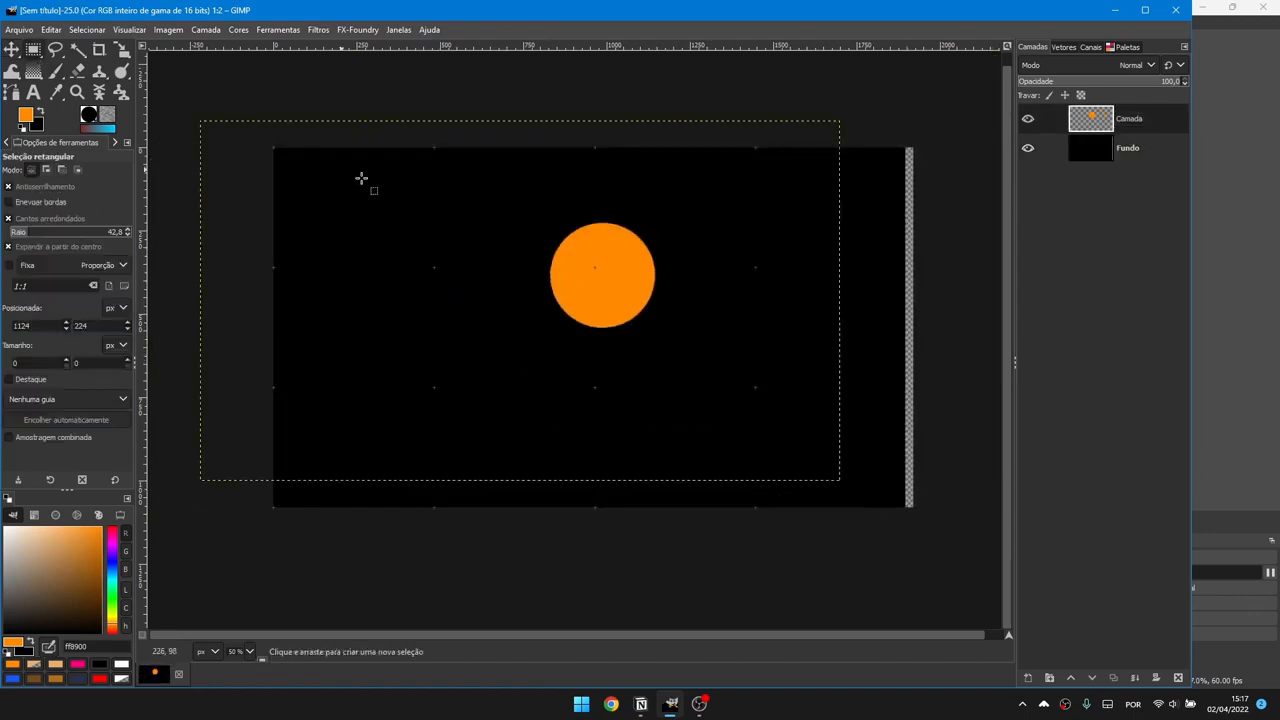
drag(584, 252, 706, 343)
click(466, 263)
drag(497, 255, 368, 273)
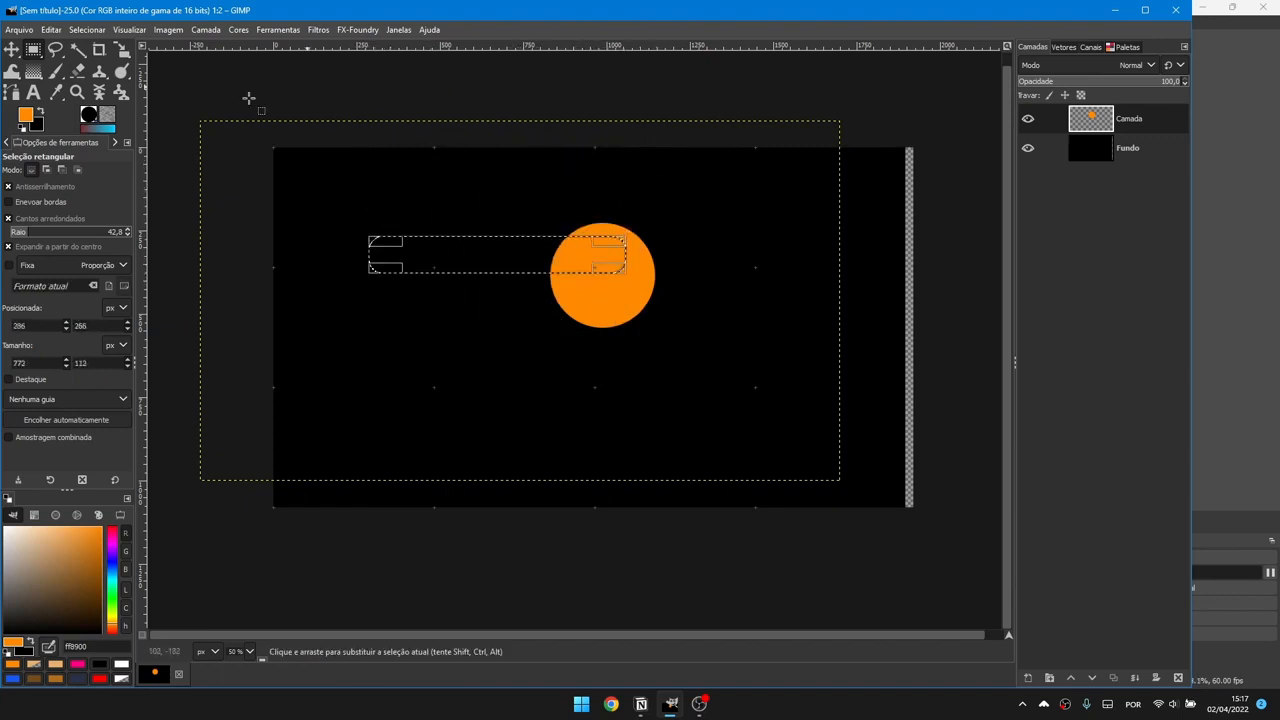
click(700, 272)
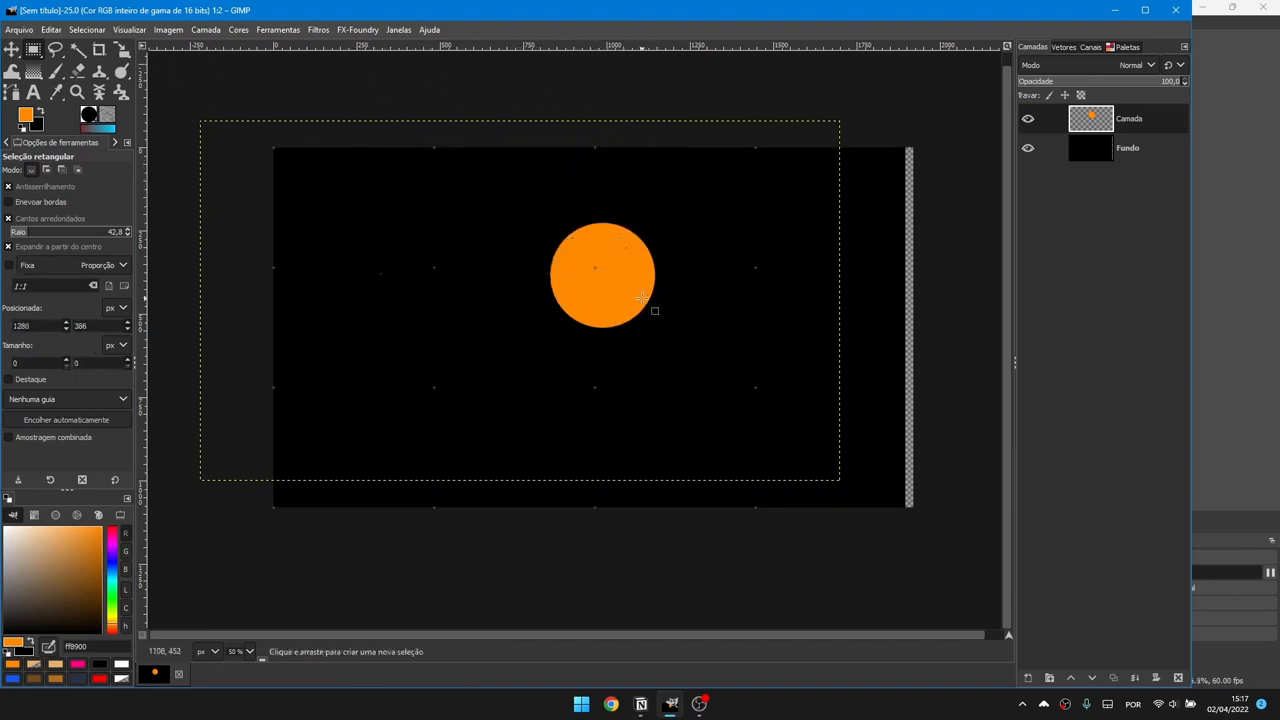
Step: On a new layer, fill a red rounded square at left and a long red rounded bar below
key(ctrl+shift+n)
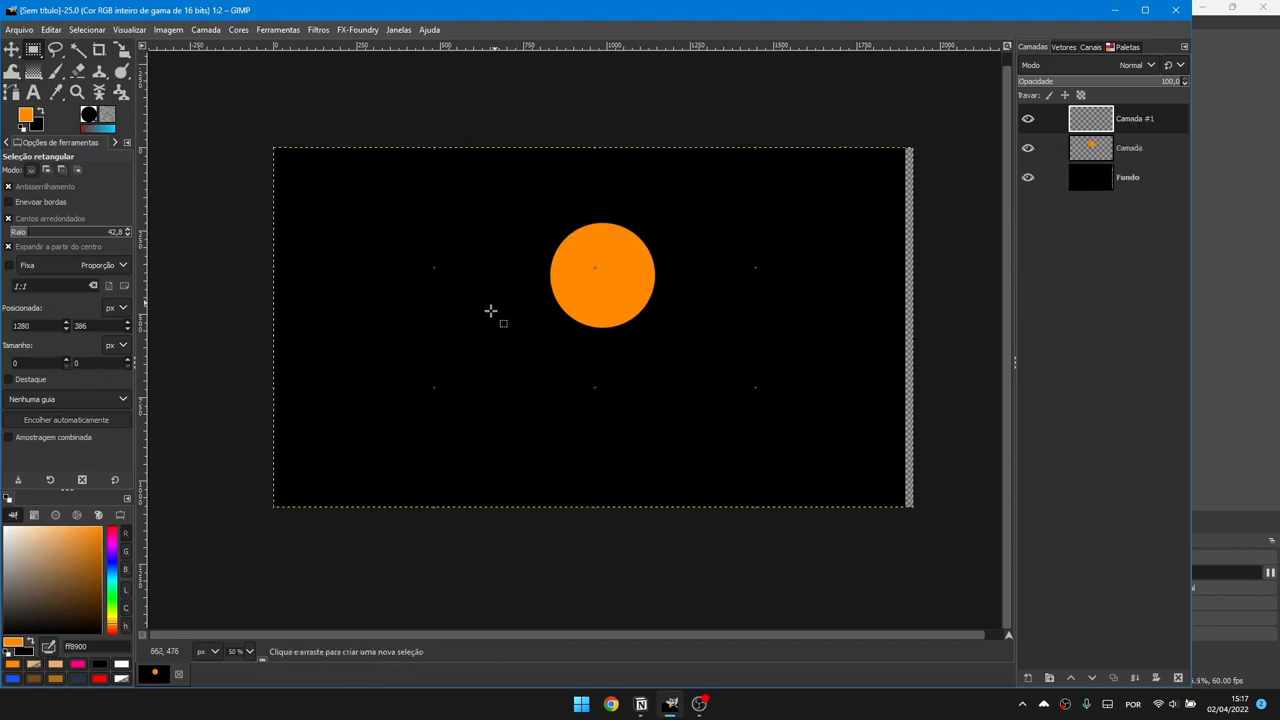
drag(376, 286, 469, 349)
drag(420, 341, 428, 343)
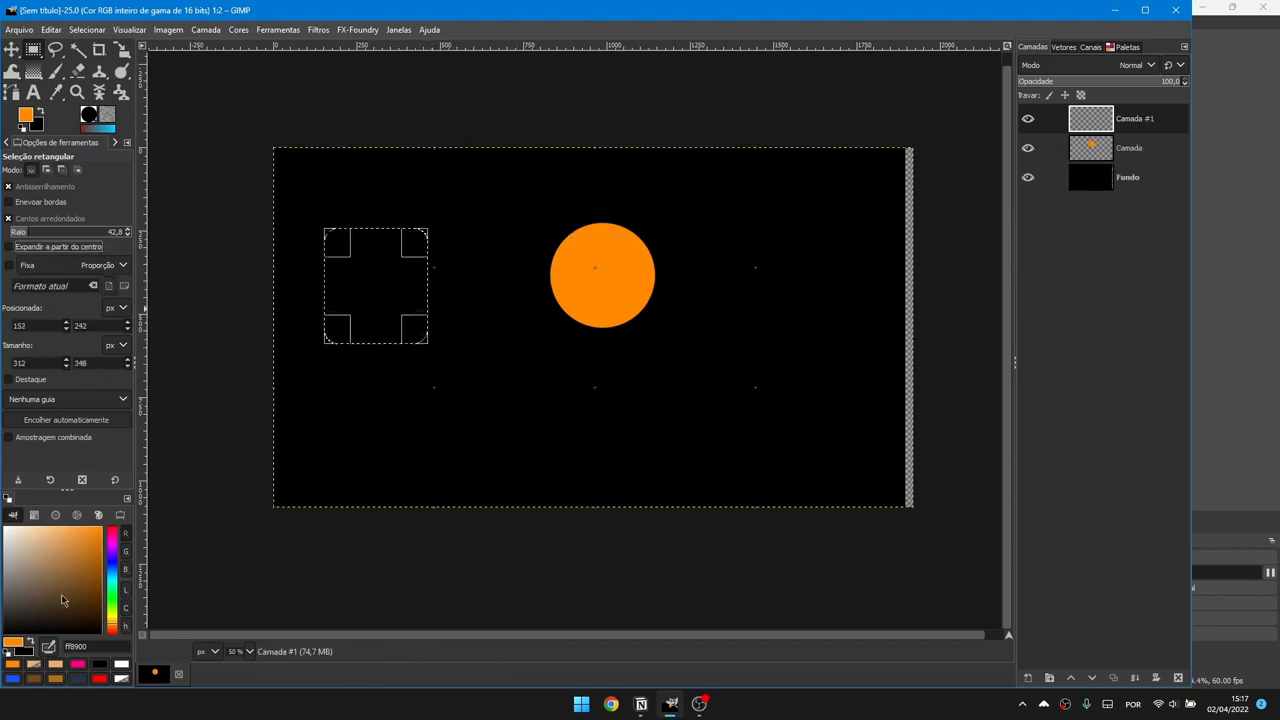
drag(107, 557, 115, 525)
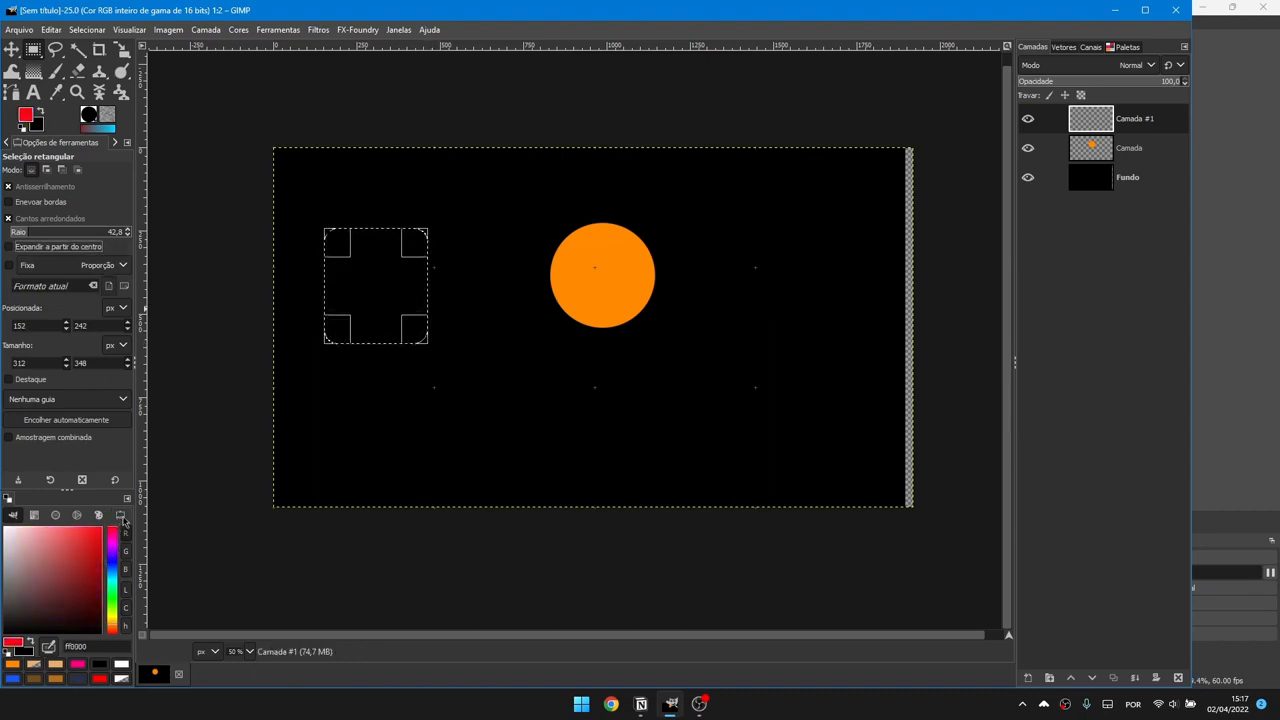
drag(10, 648, 334, 379)
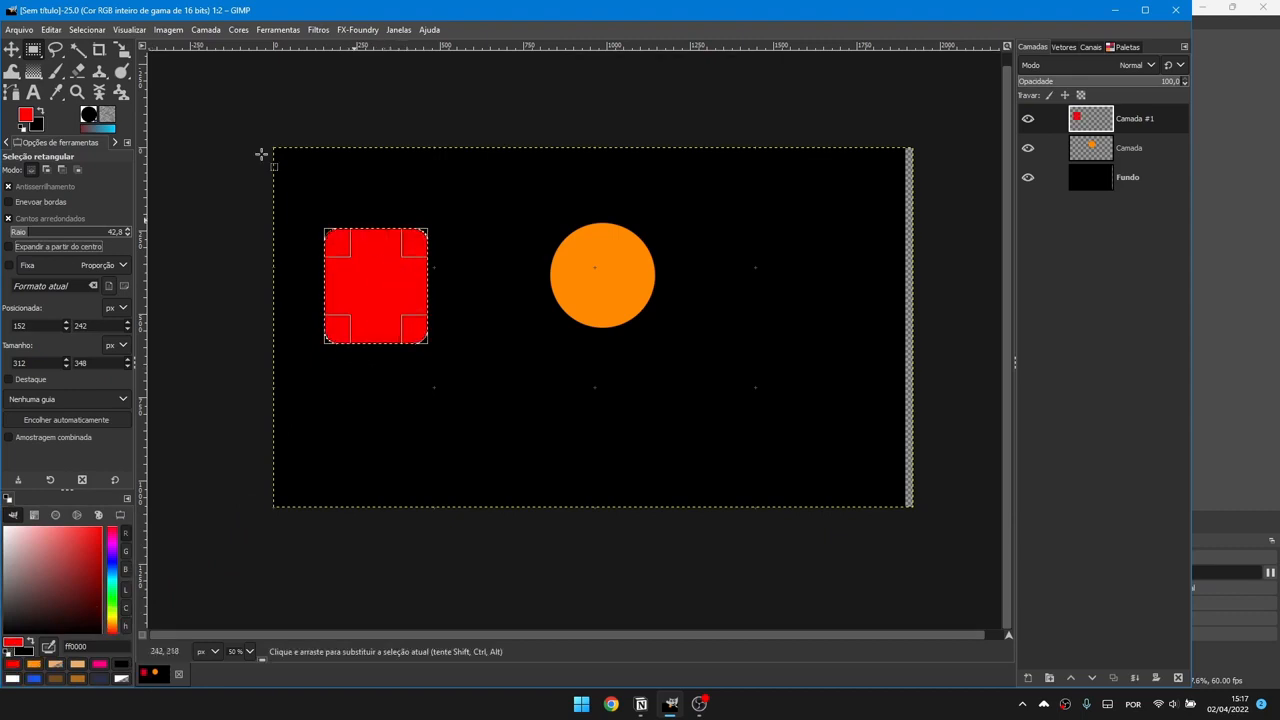
click(452, 163)
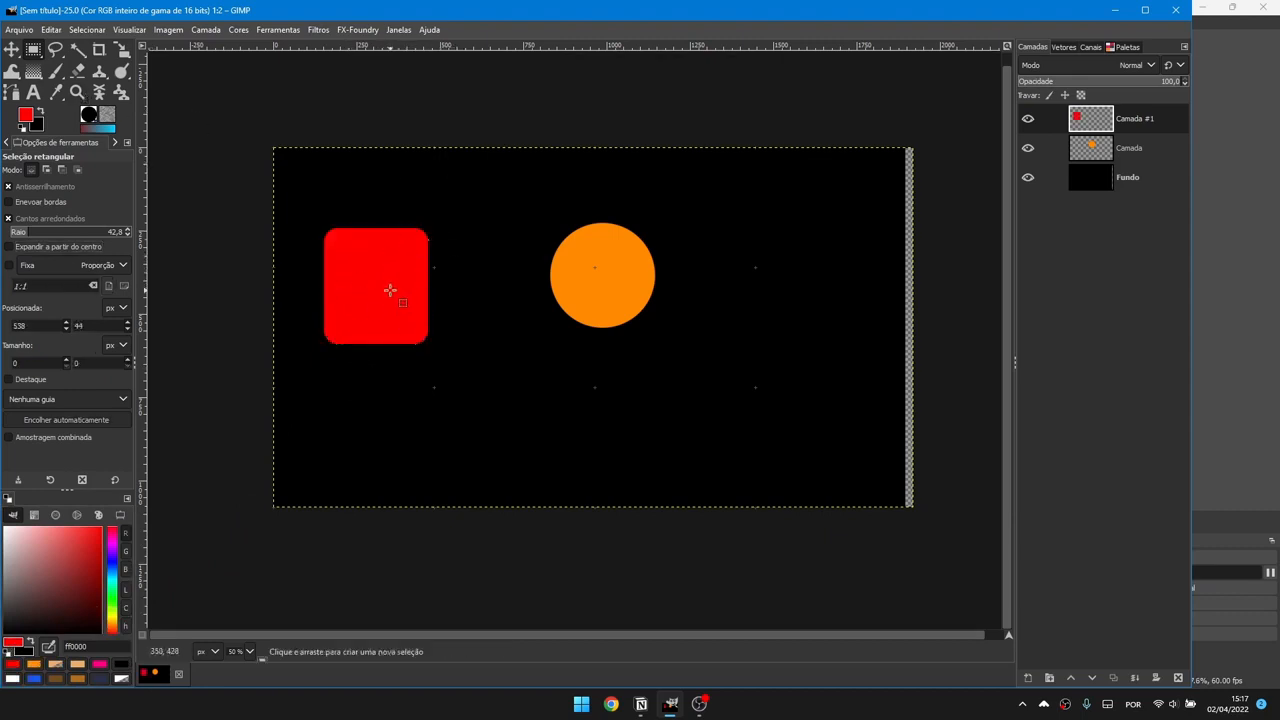
drag(474, 368, 794, 429)
key(ctrl+comma)
key(ctrl+shift+a)
Step: Try Free Select and Fuzzy Select on the red bar, red square and black background
click(56, 51)
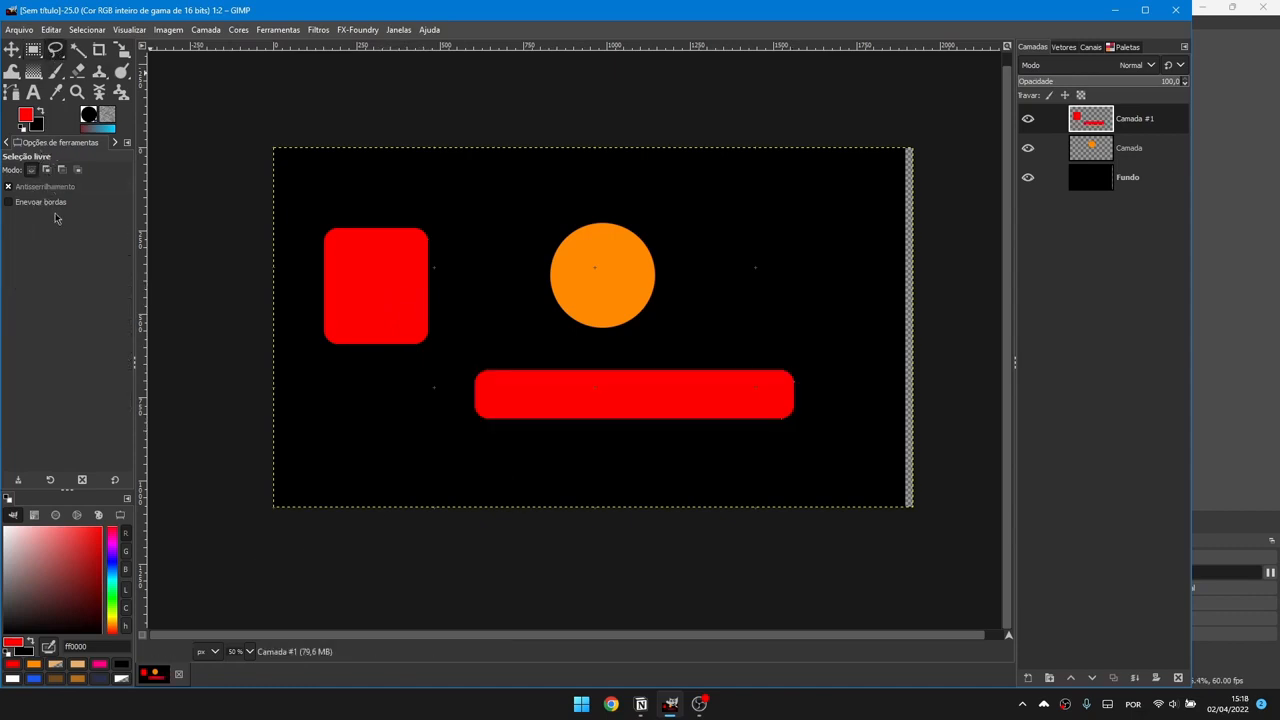
click(80, 54)
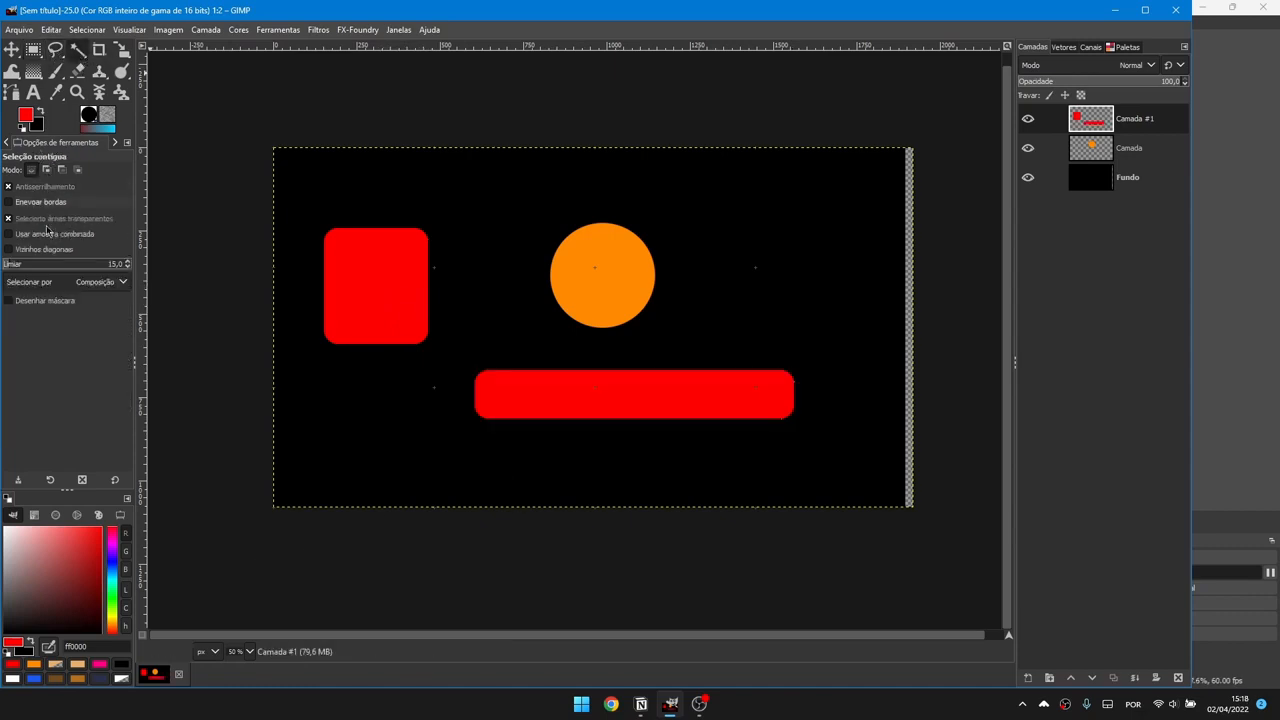
click(721, 391)
click(370, 269)
click(1110, 149)
click(1112, 177)
click(362, 157)
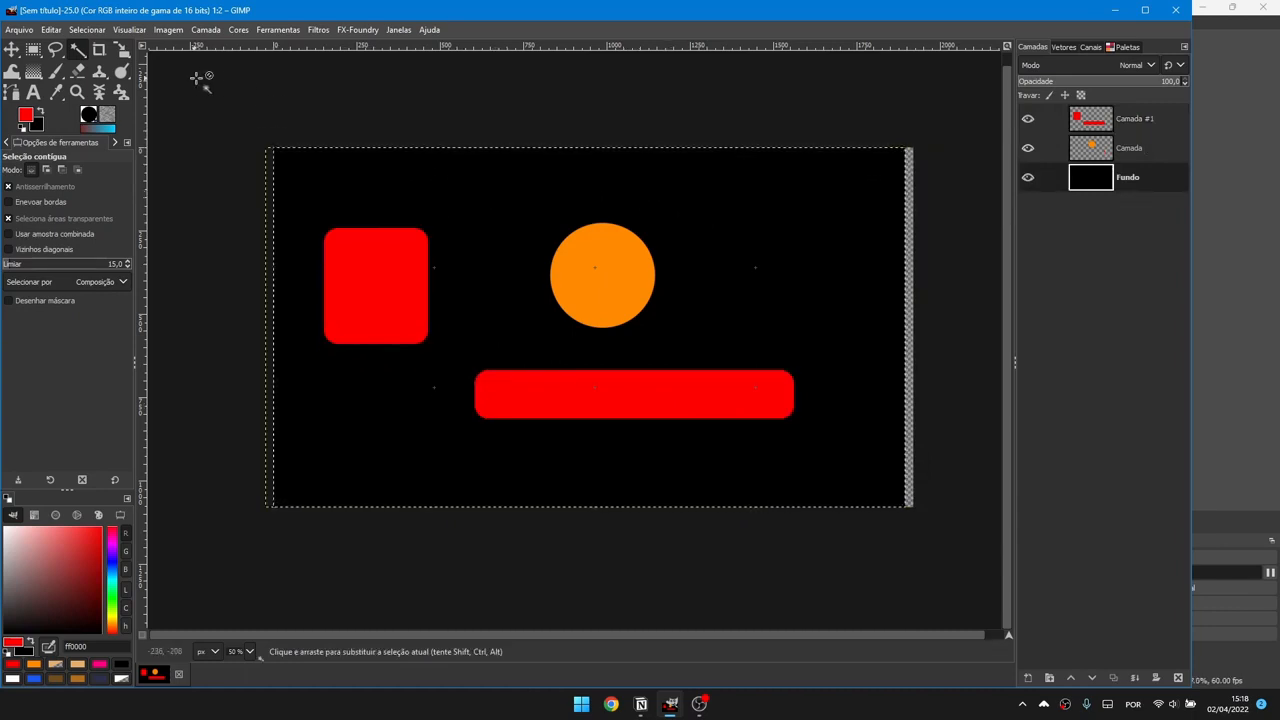
Step: Crop the image down to the area around the orange circle
key(r)
click(96, 56)
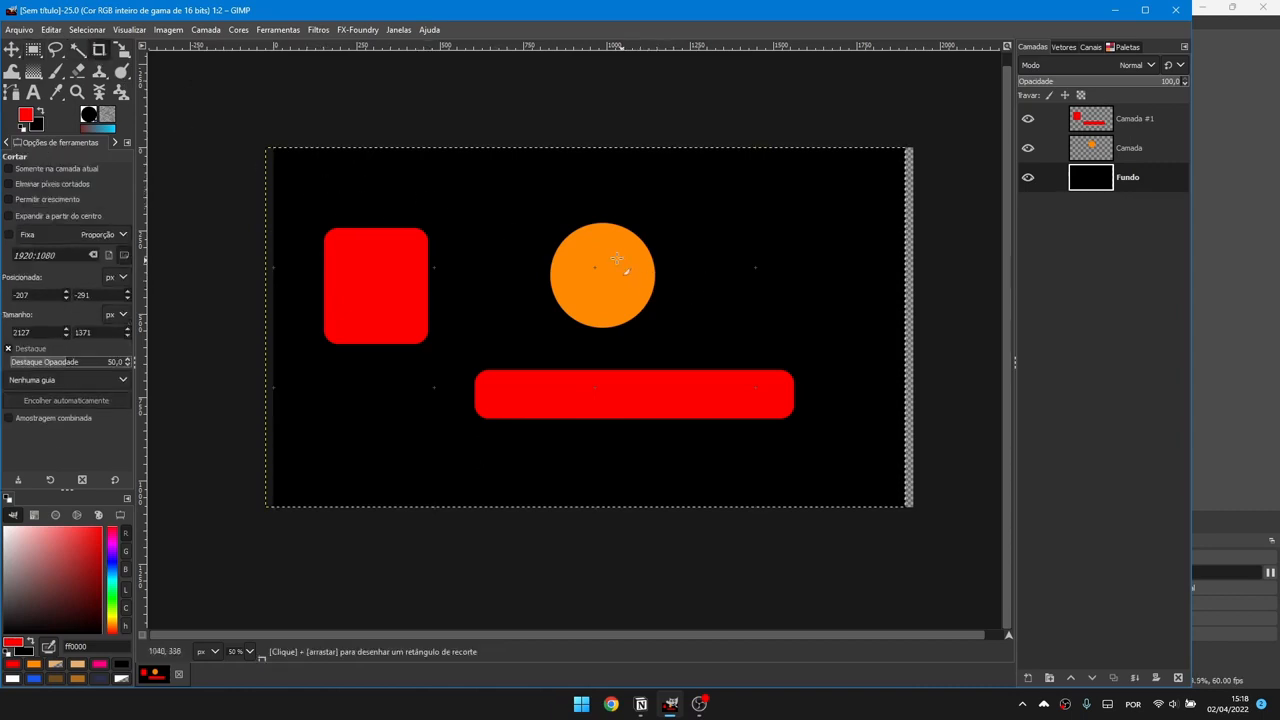
ctrl+scroll(617, 259, up, 3)
ctrl+scroll(617, 259, down, 3)
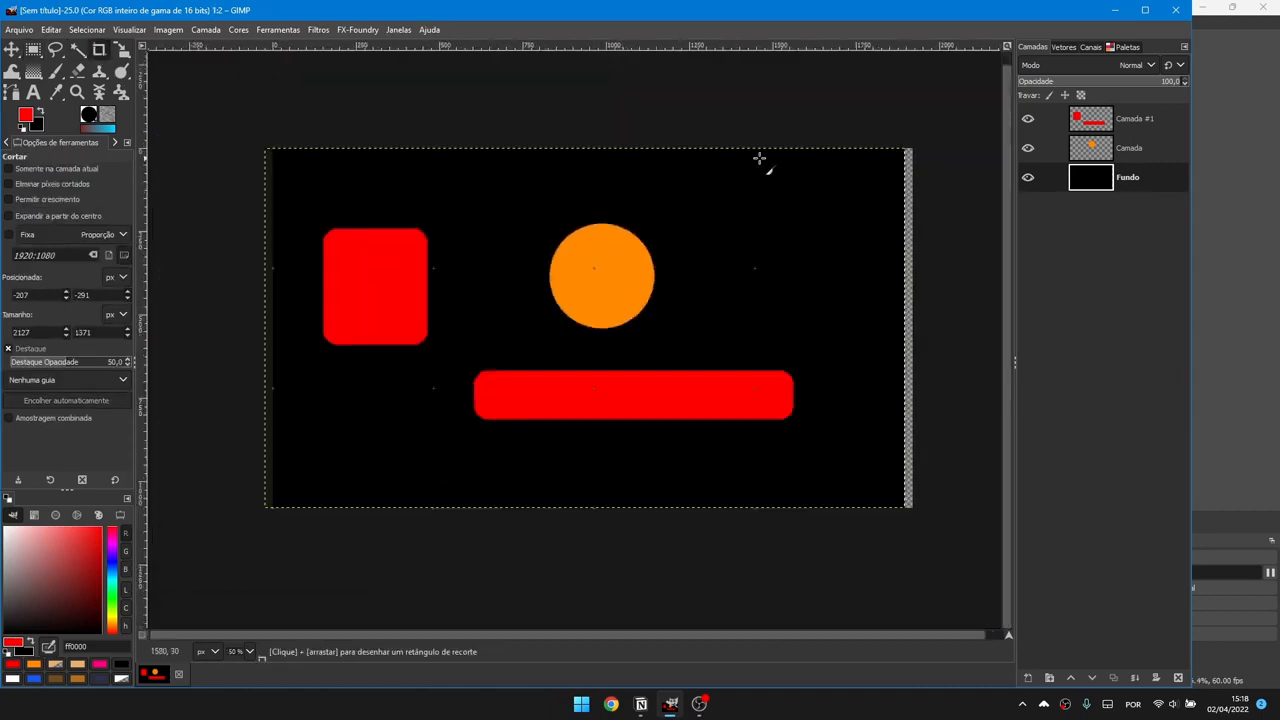
ctrl+scroll(613, 272, up, 3)
ctrl+scroll(529, 249, down, 4)
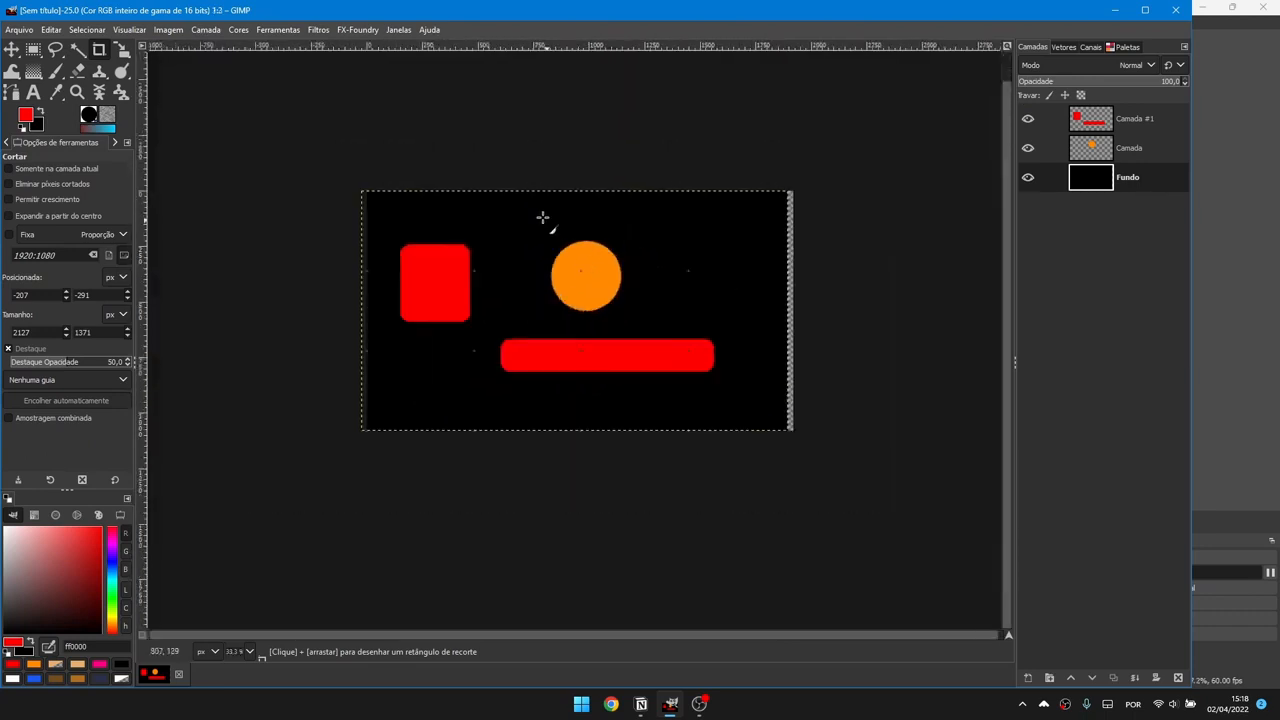
drag(528, 212, 638, 322)
click(622, 310)
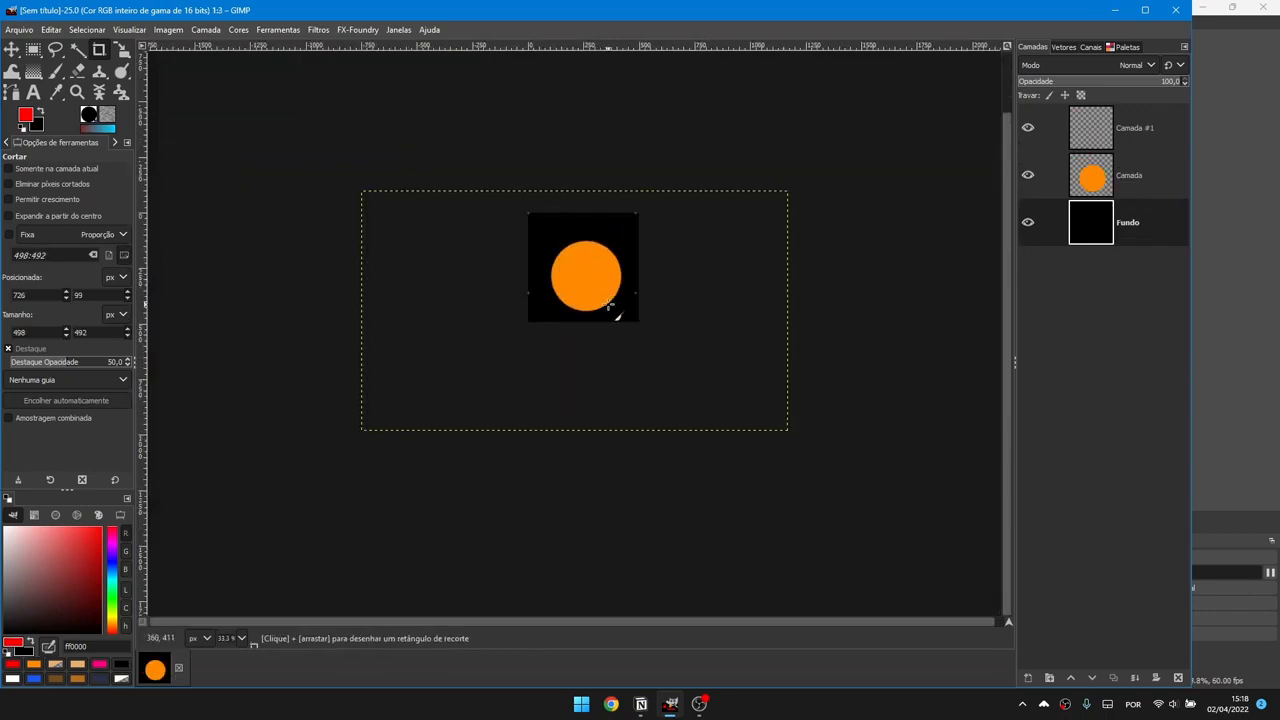
ctrl+scroll(615, 300, up, 2)
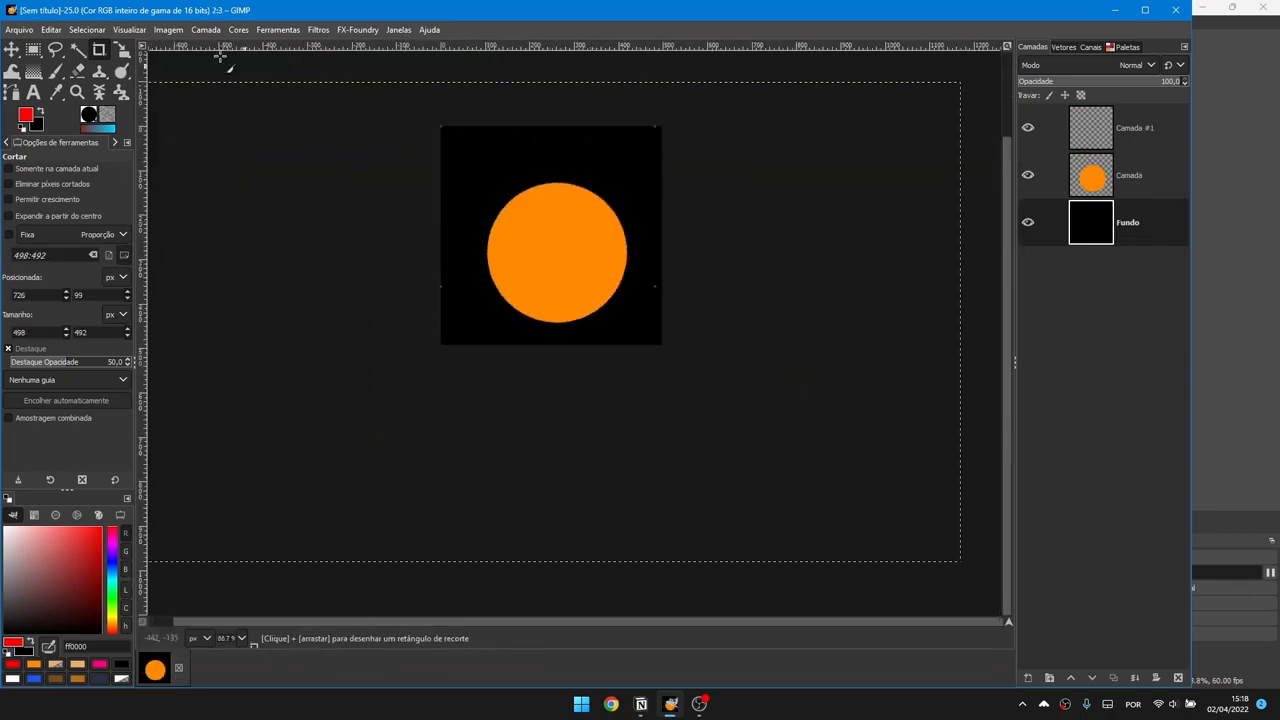
Step: With Allow growing enabled, crop past the image edges to enlarge the canvas to about 3189×1500
click(168, 29)
click(226, 204)
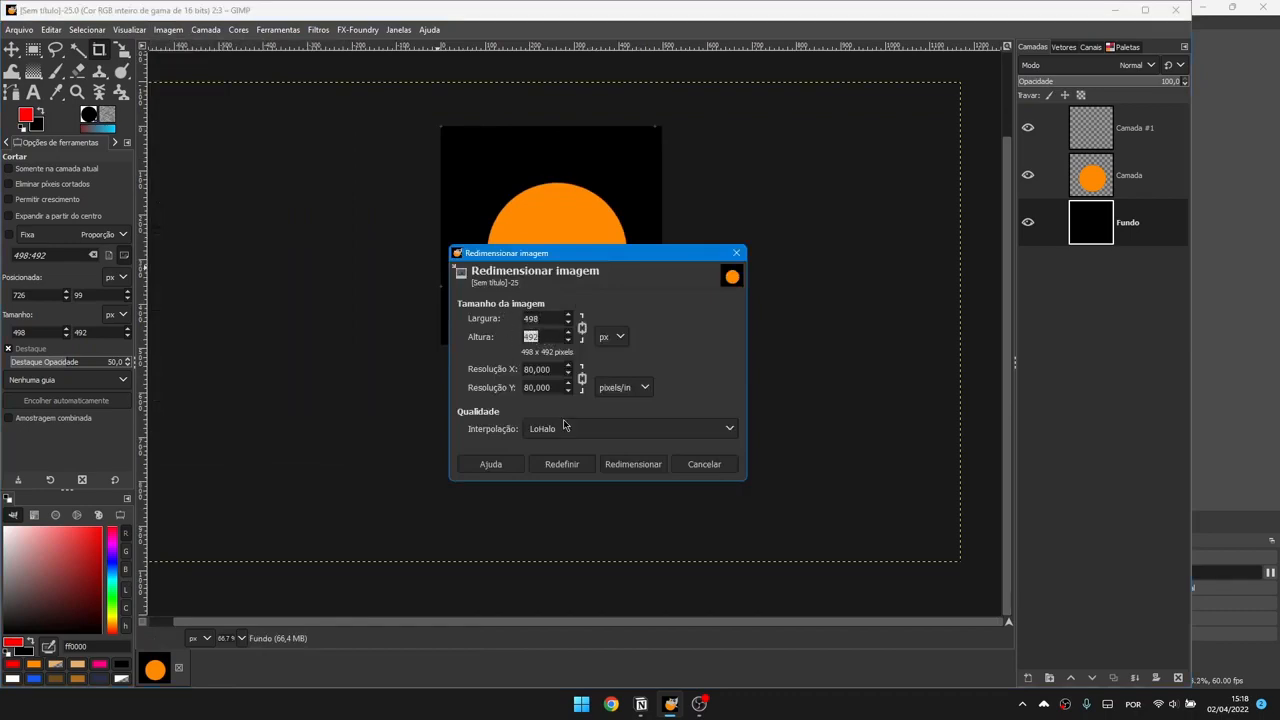
click(705, 465)
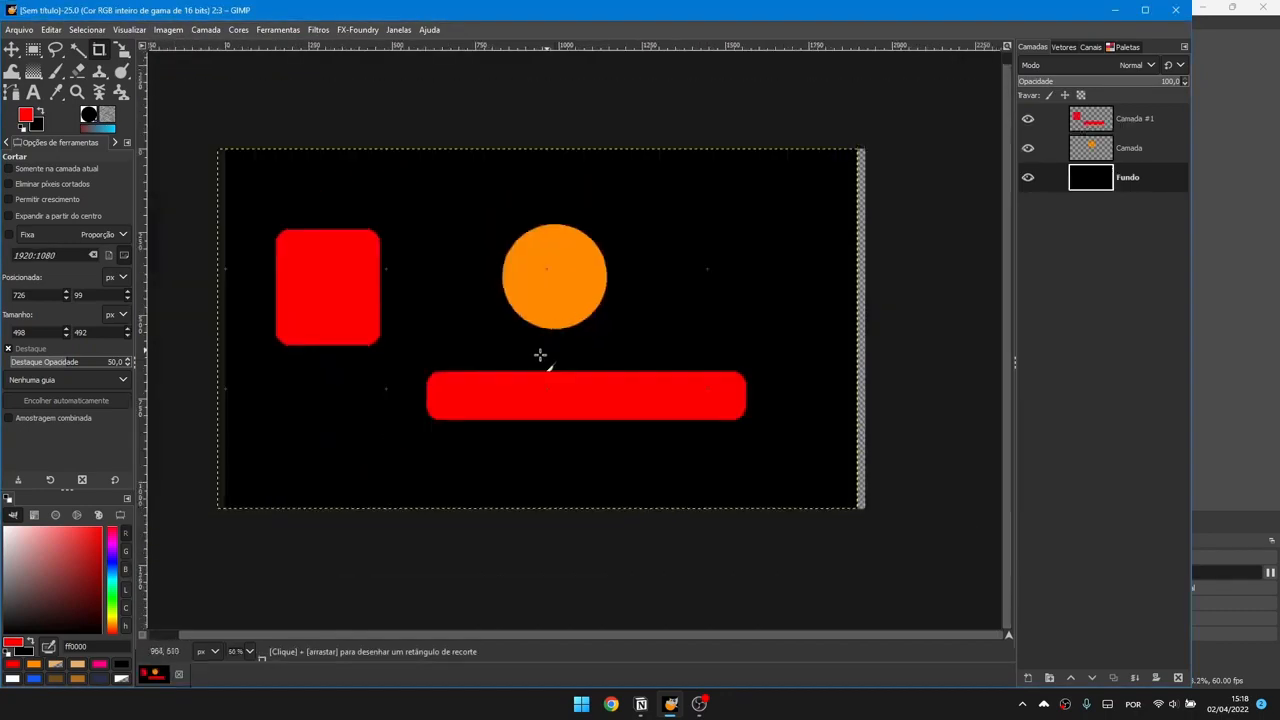
ctrl+scroll(540, 354, down, 2)
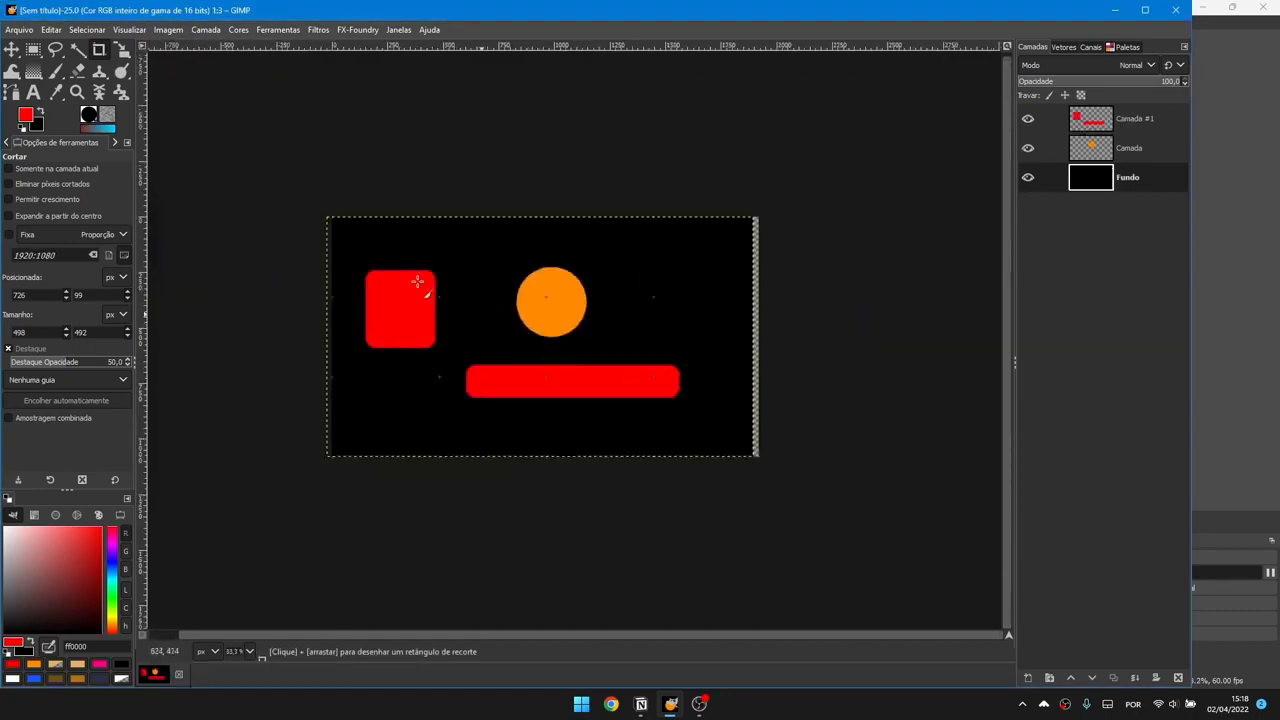
click(13, 201)
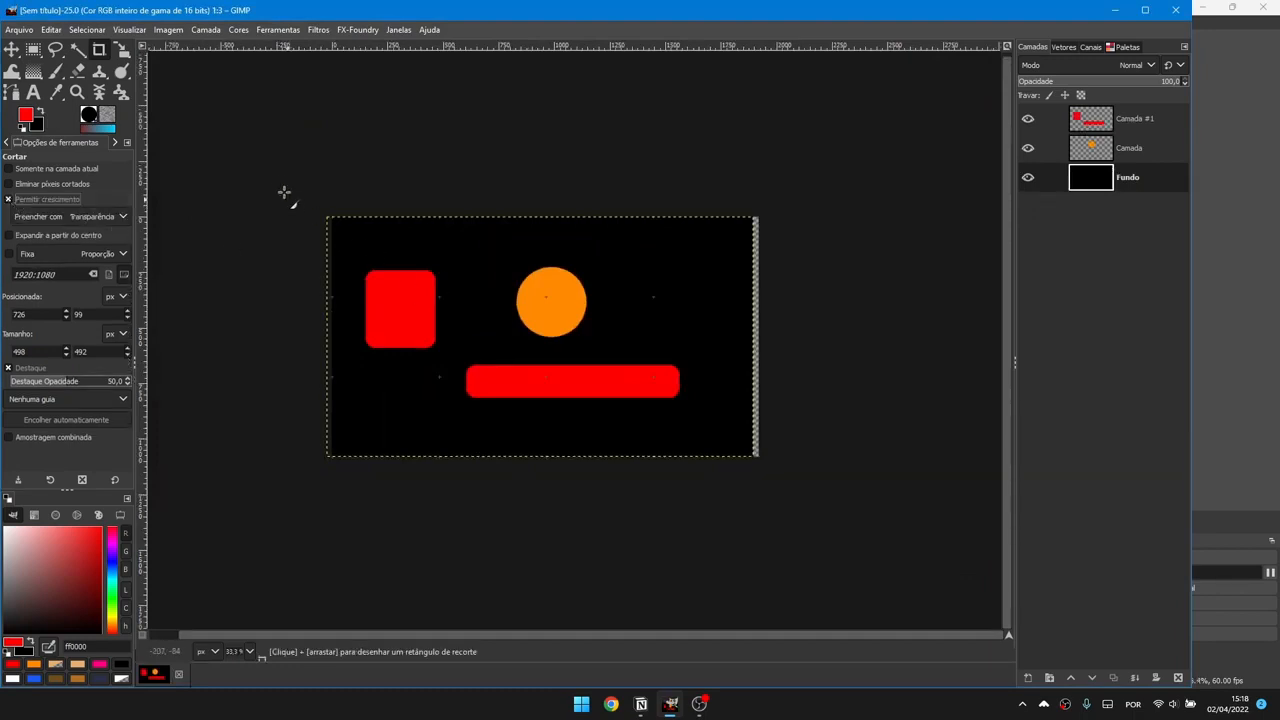
drag(273, 161, 889, 494)
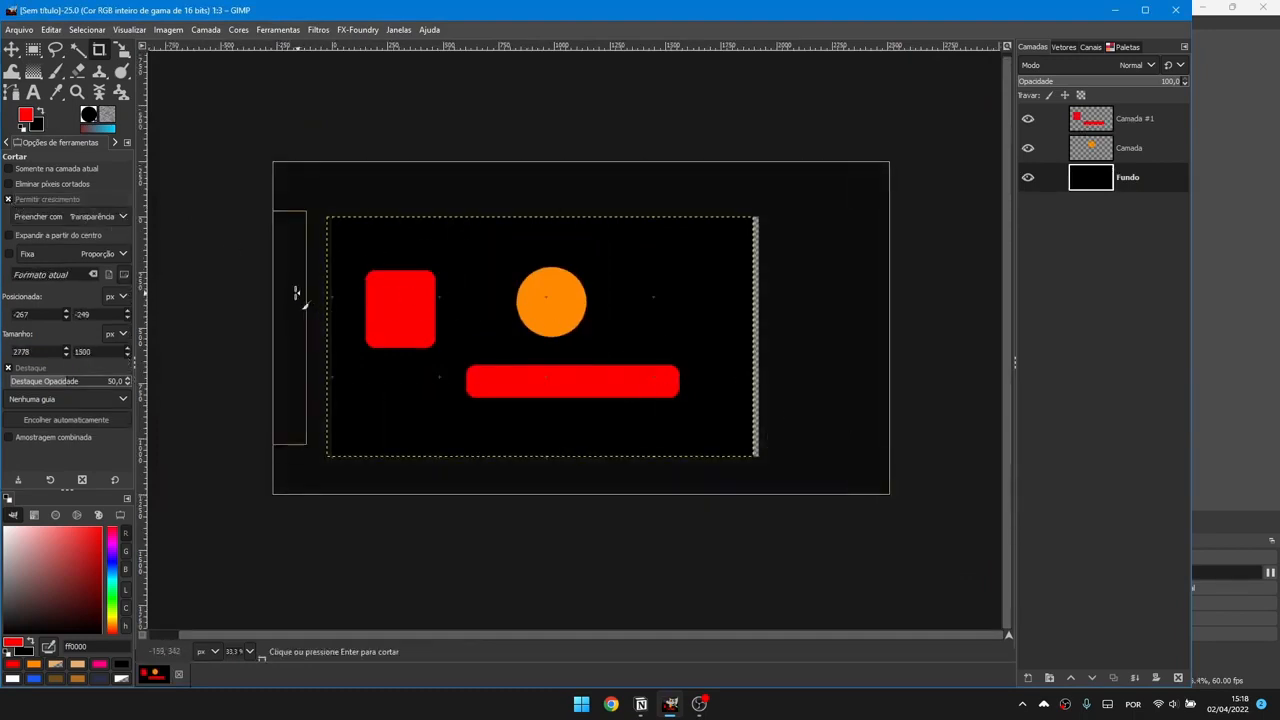
drag(297, 294, 207, 297)
click(521, 246)
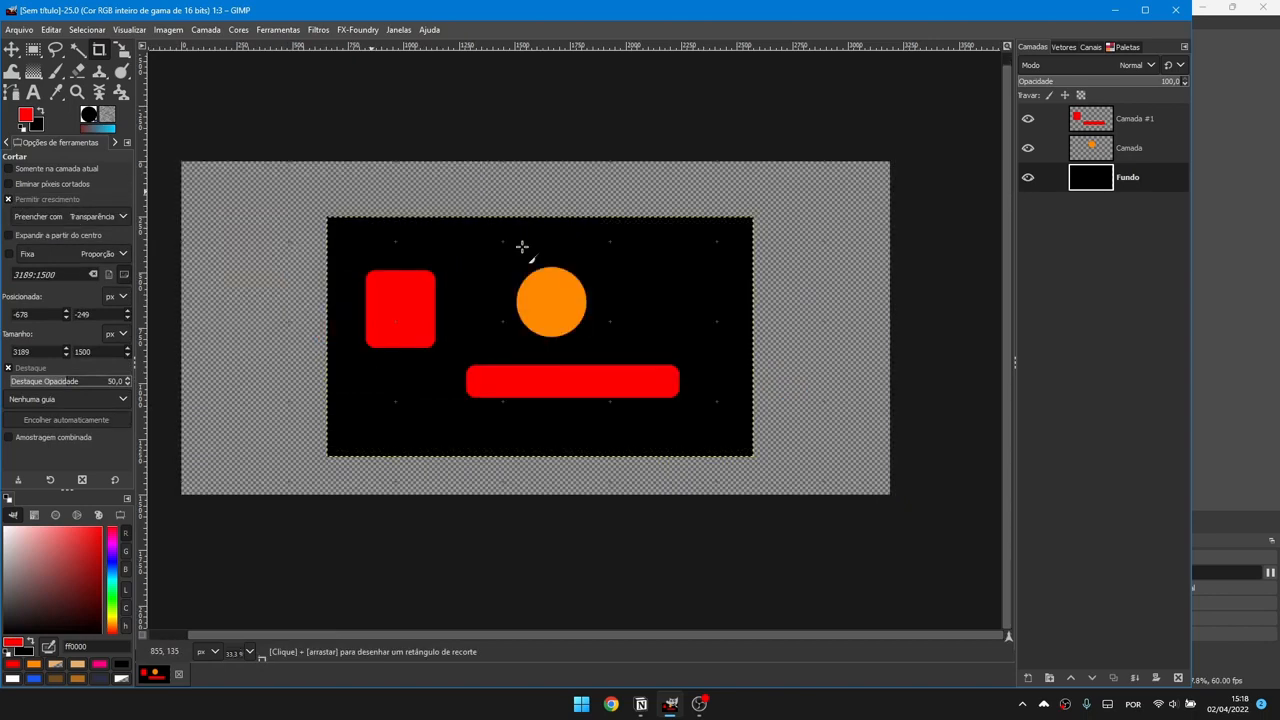
Step: Undo the canvas enlargement and scale the orange circle layer to 3819×2148
key(ctrl+z)
click(122, 52)
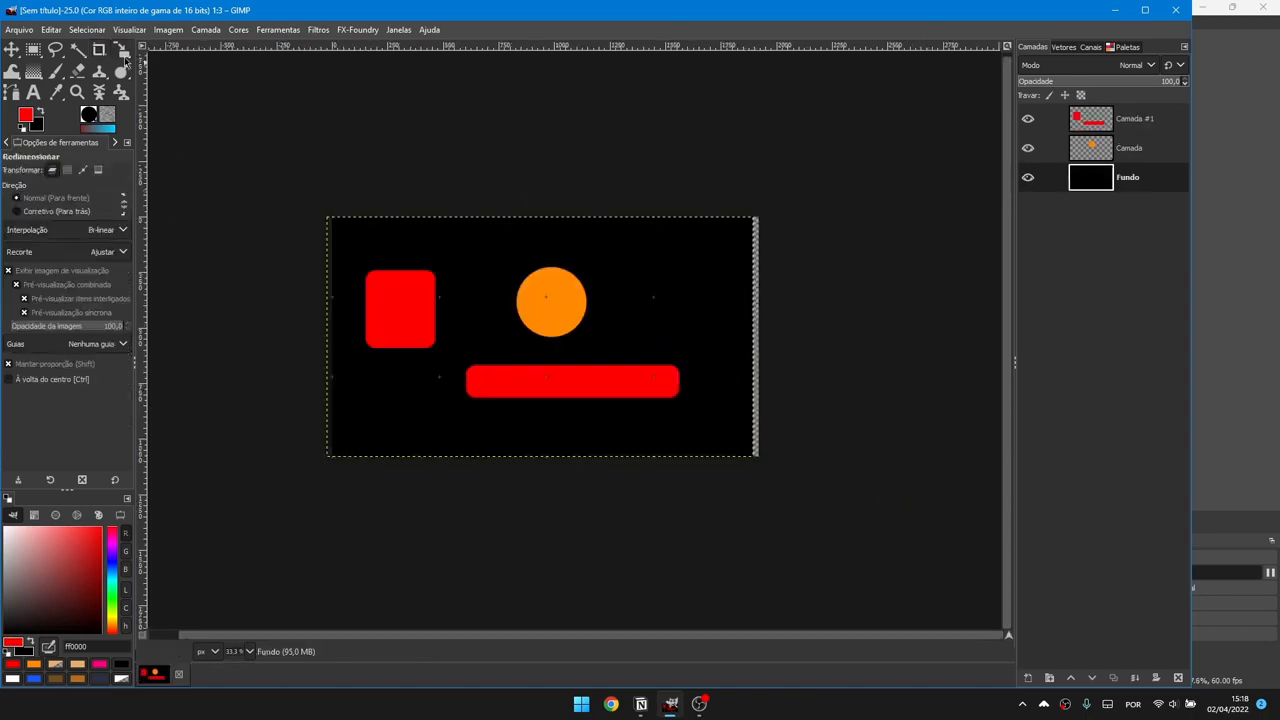
click(123, 55)
click(224, 94)
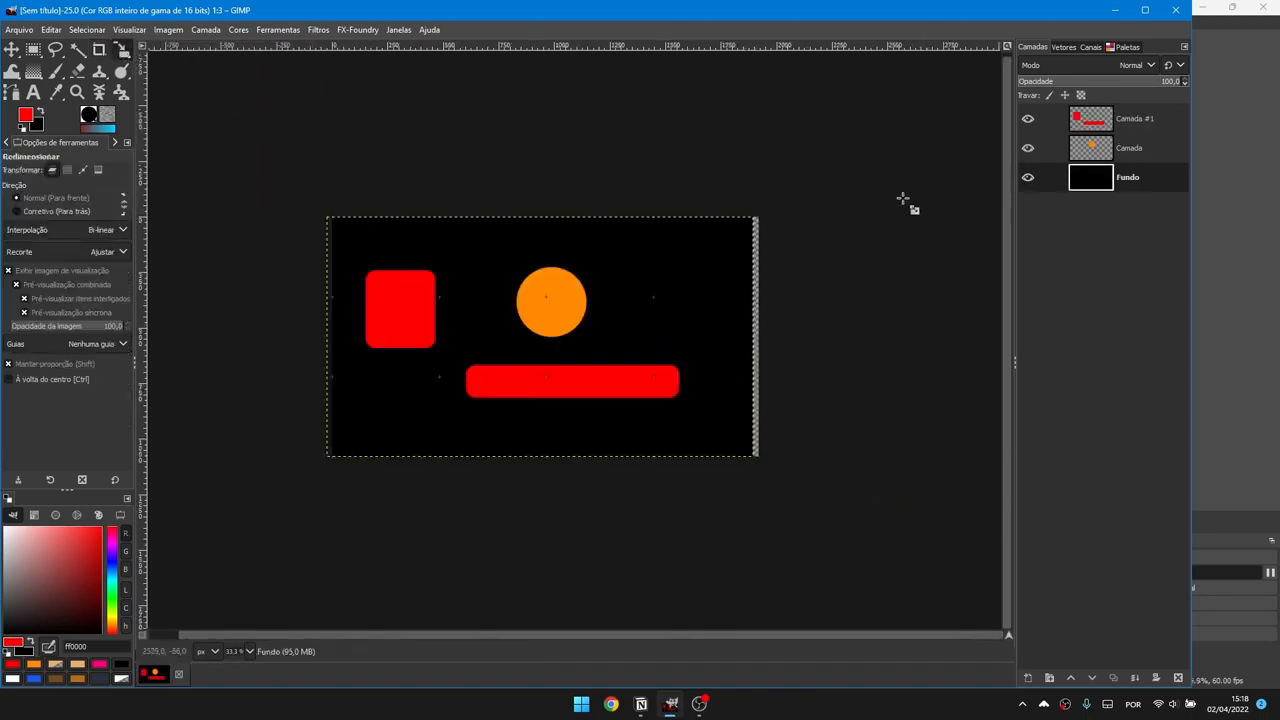
click(1141, 149)
drag(755, 463, 1012, 612)
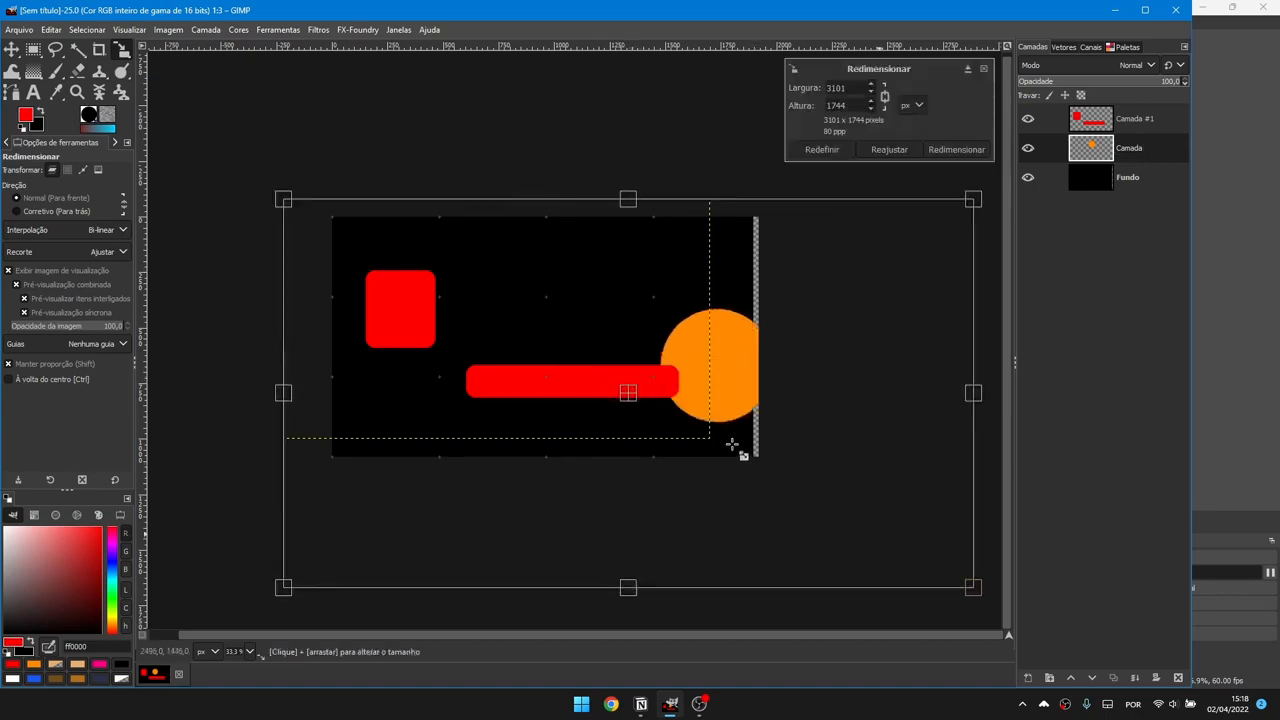
drag(634, 391, 429, 307)
drag(731, 437, 888, 524)
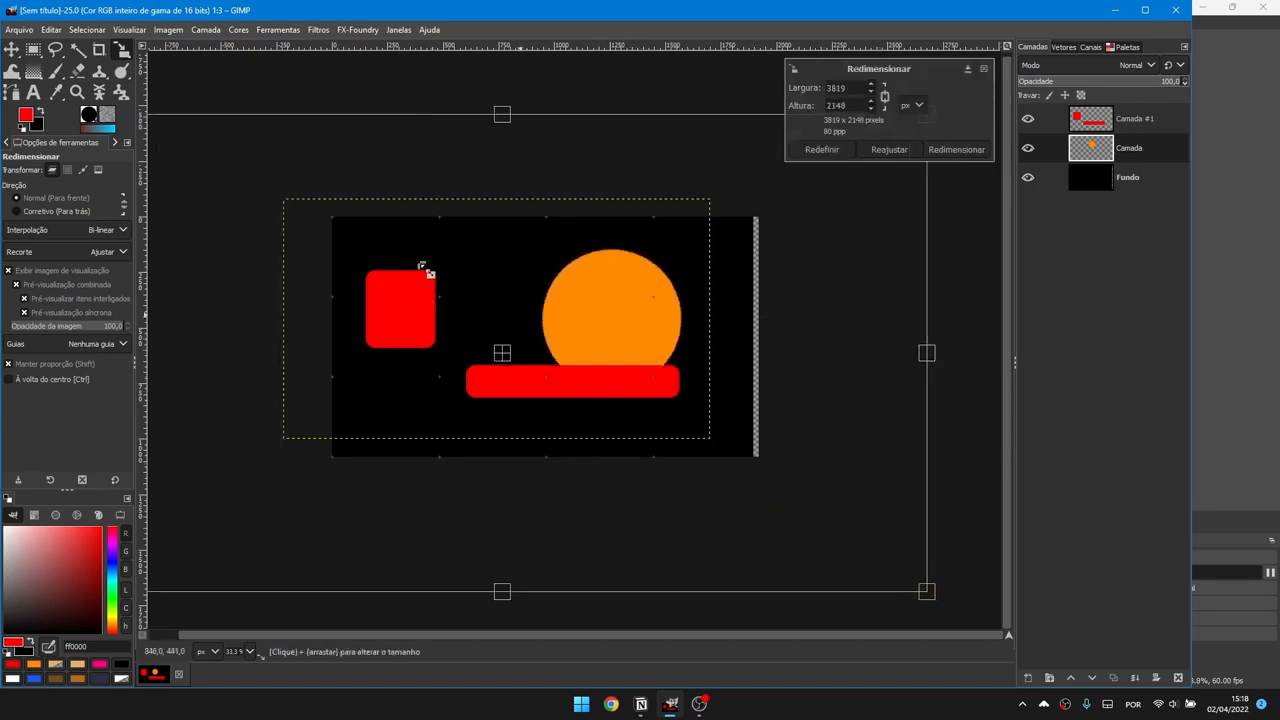
click(957, 151)
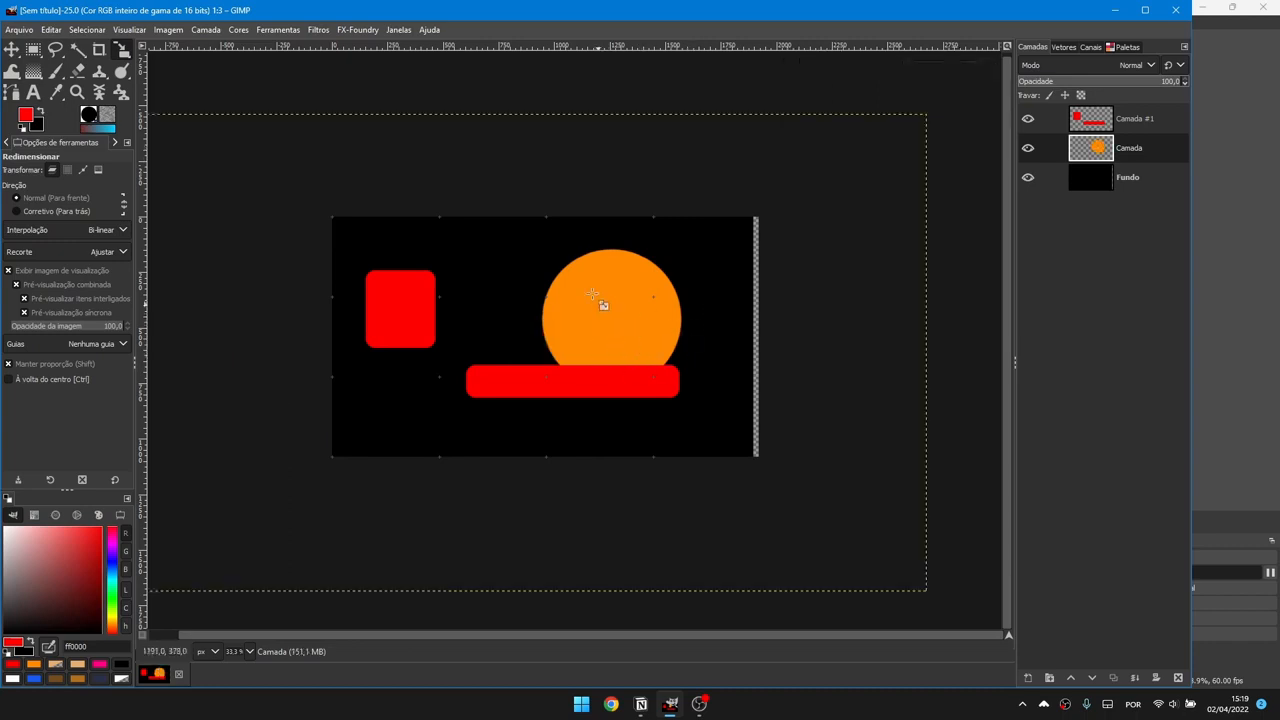
Step: Rotate the red shapes layer Camada #1 by about 162°
right_click(122, 50)
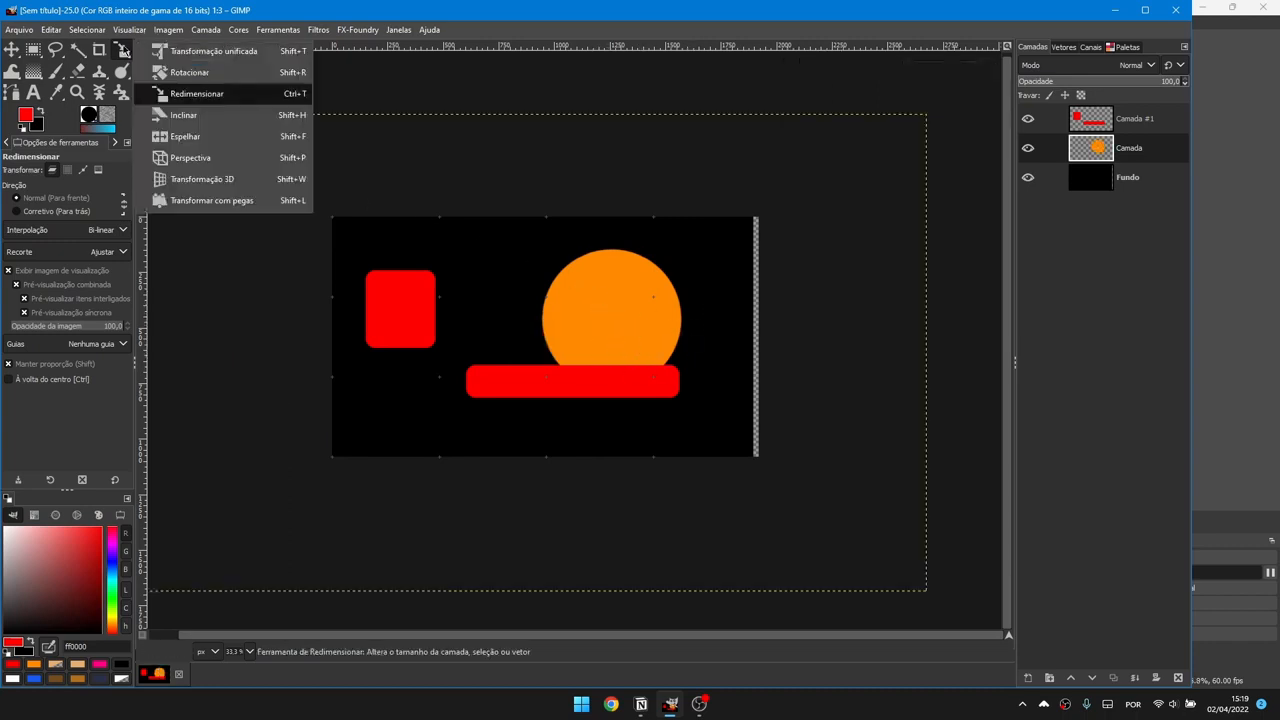
click(230, 72)
key(Page_Up)
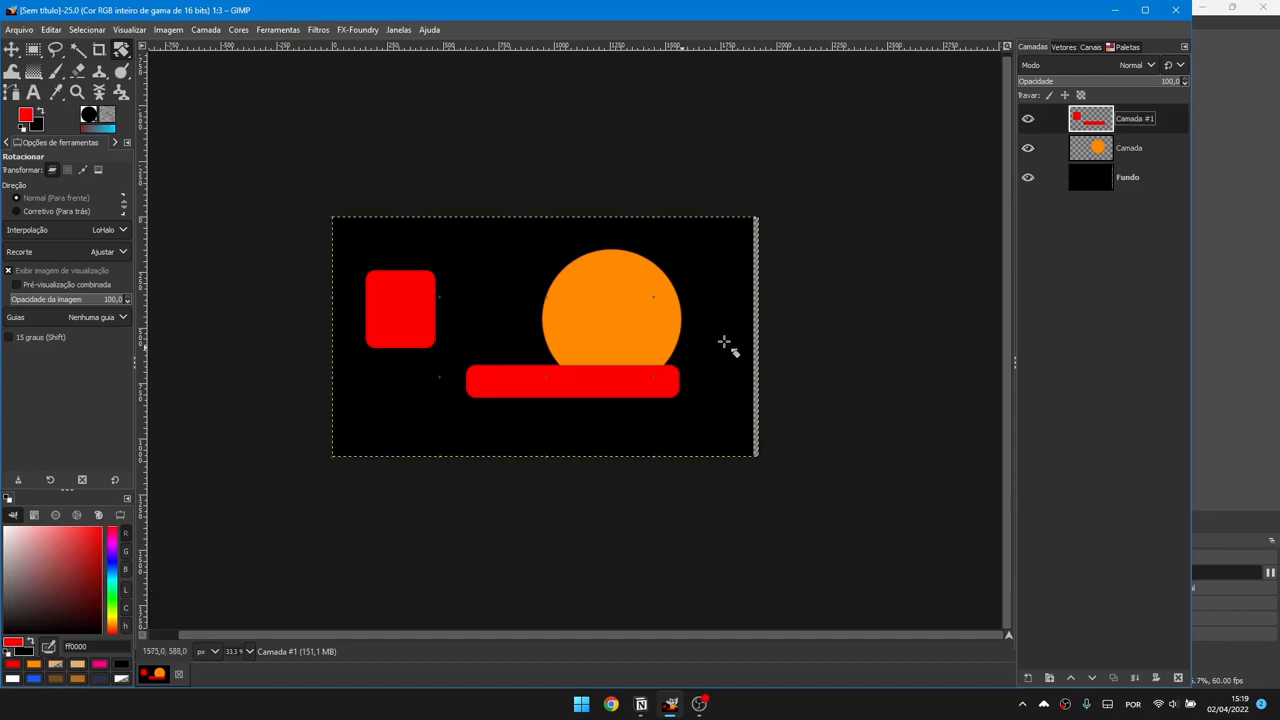
drag(724, 342, 476, 201)
Step: Warp the red square and bar into jagged, distorted forms
mouse_move(121, 50)
click(219, 122)
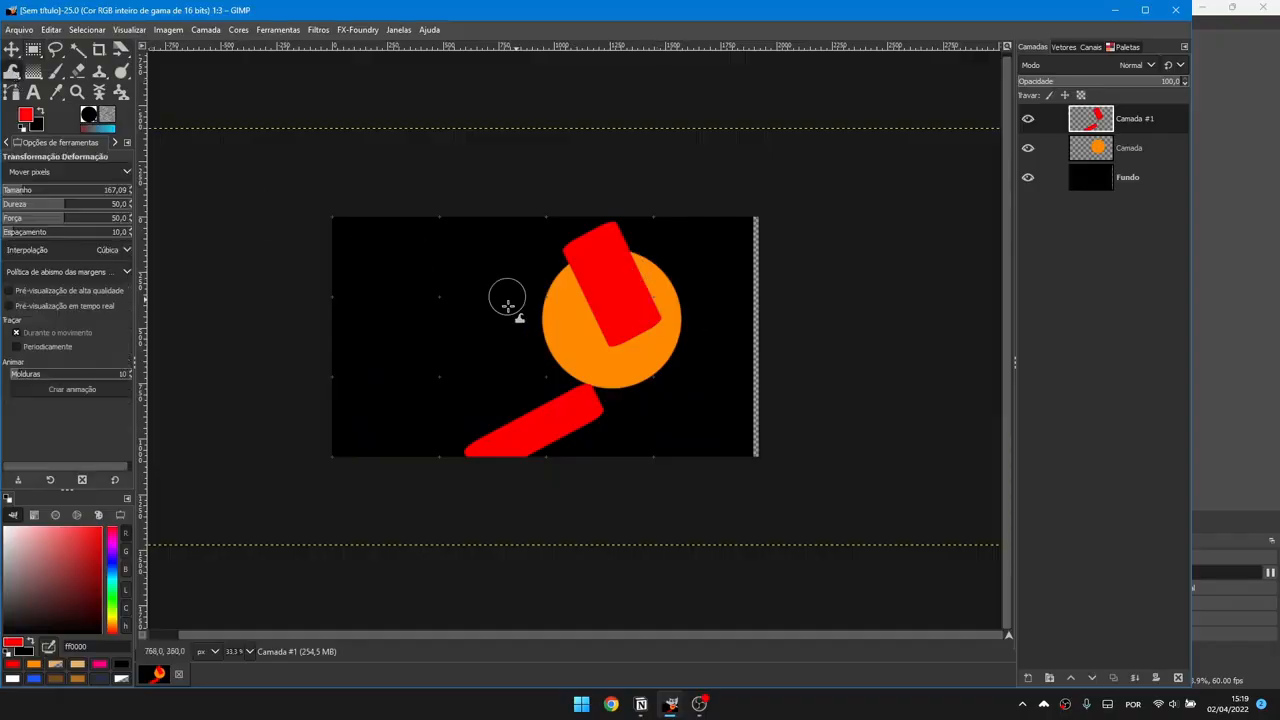
mouse_move(511, 308)
mouse_down()
mouse_move(652, 246)
mouse_move(536, 342)
mouse_up()
mouse_move(569, 466)
mouse_down()
mouse_move(586, 423)
mouse_move(529, 371)
mouse_move(490, 425)
mouse_up()
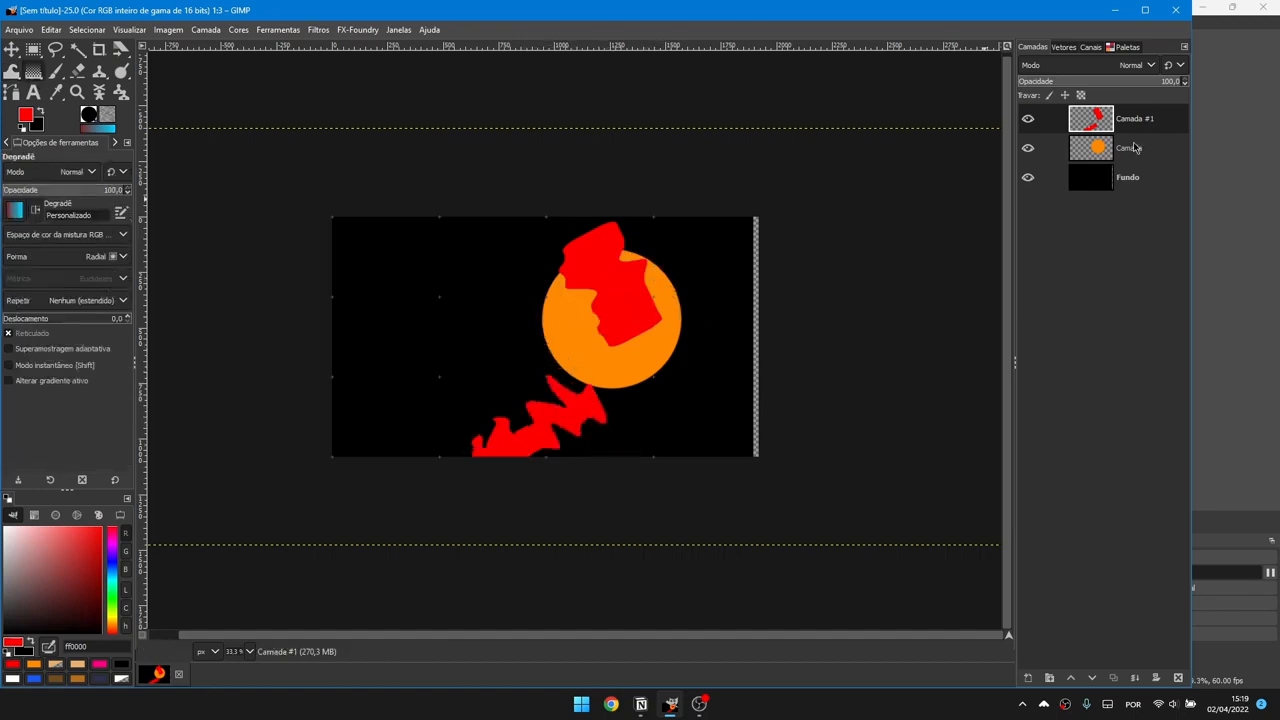
key(ctrl+shift+n)
Step: Paint a cyan-to-dark-red radial gradient on the new layer, then cut it away
drag(439, 259, 633, 426)
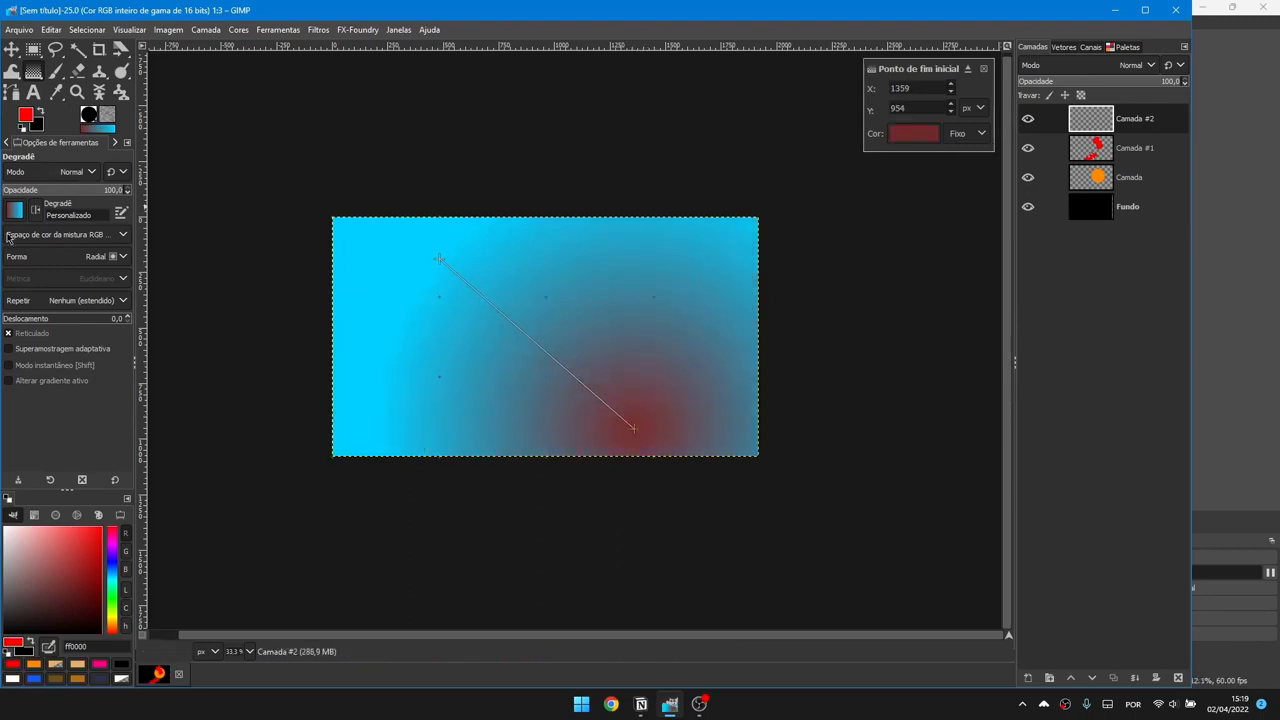
click(33, 48)
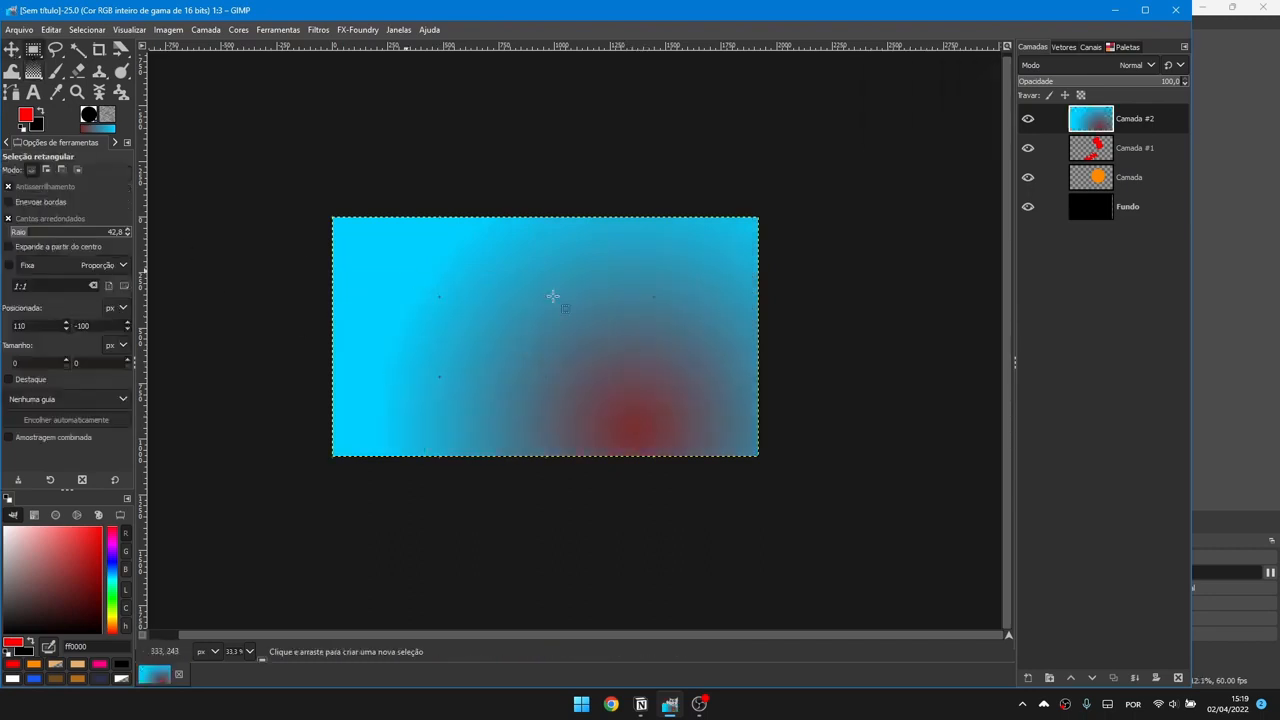
key(ctrl+x)
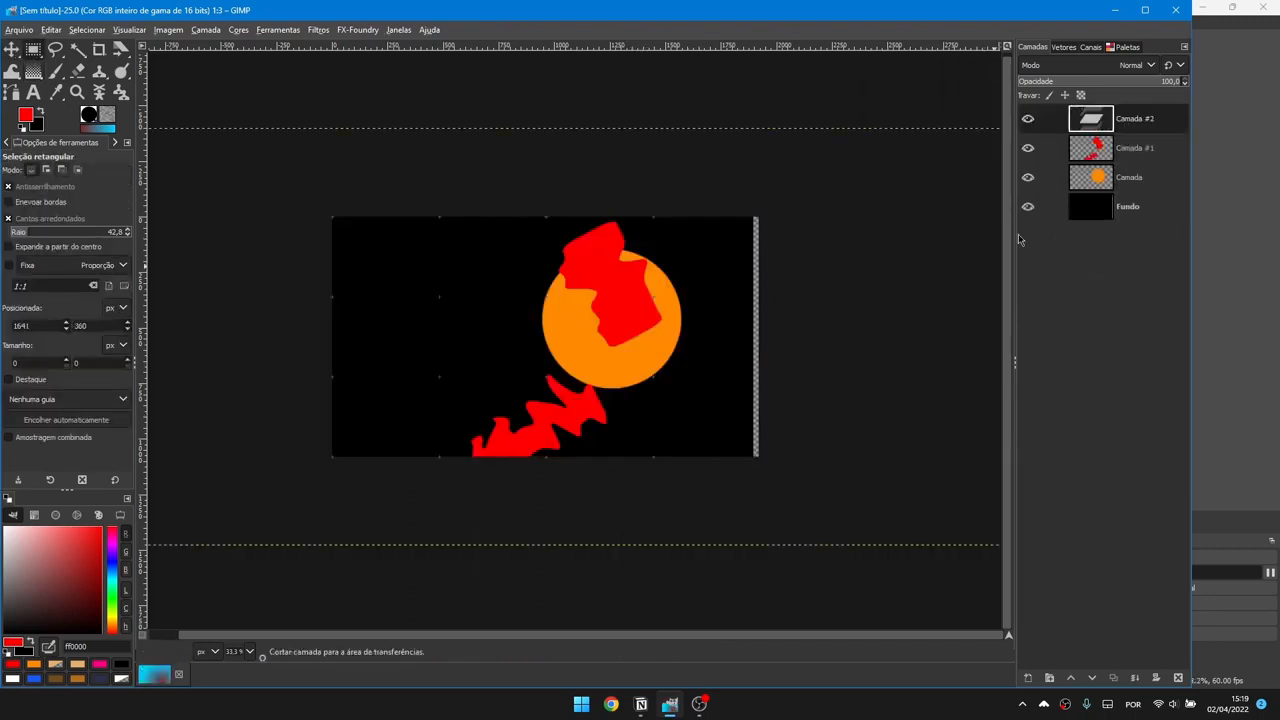
Step: Fill a selection on the left with a gradient, trying Bi-linear, Radial and Square shapes
drag(373, 282, 461, 357)
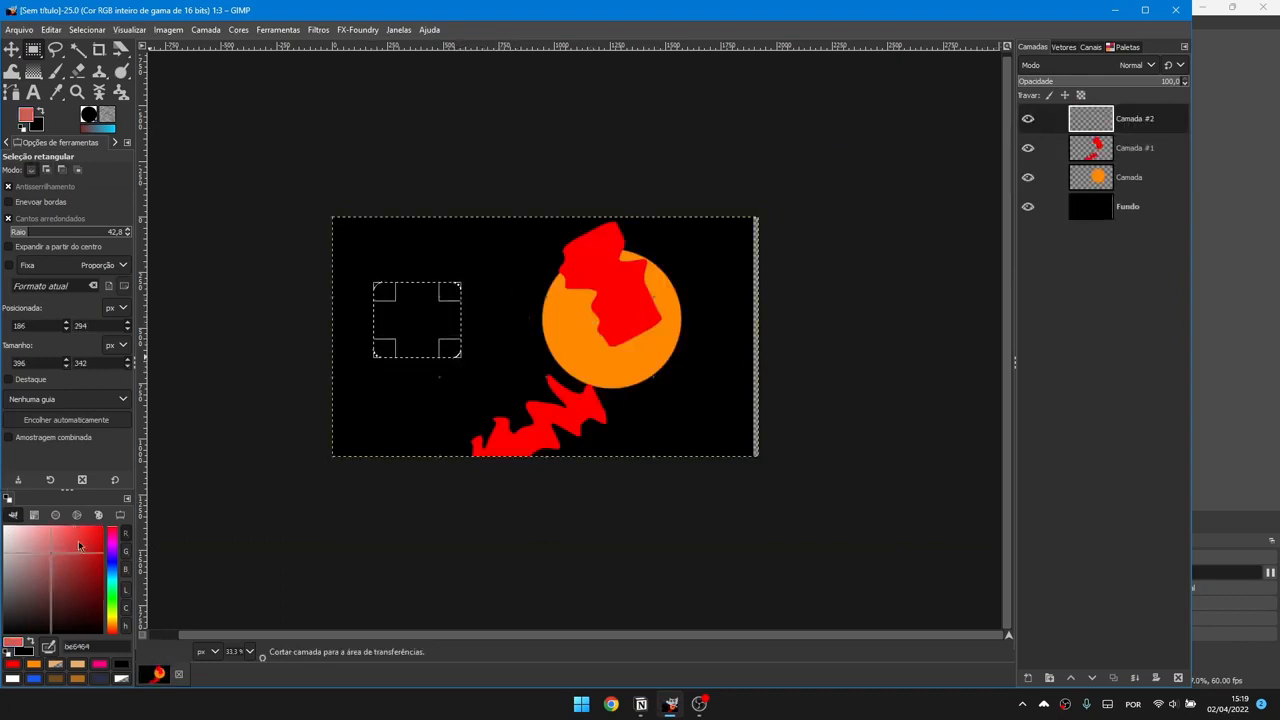
key(g)
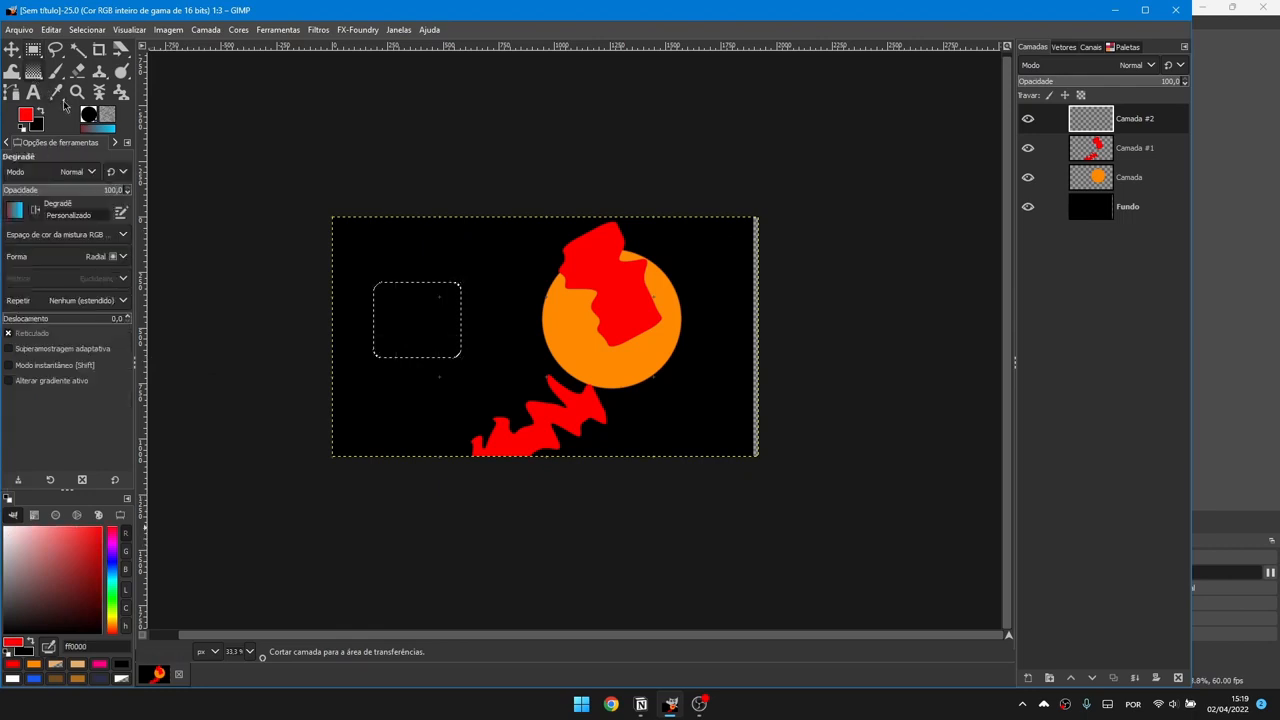
drag(397, 340, 454, 289)
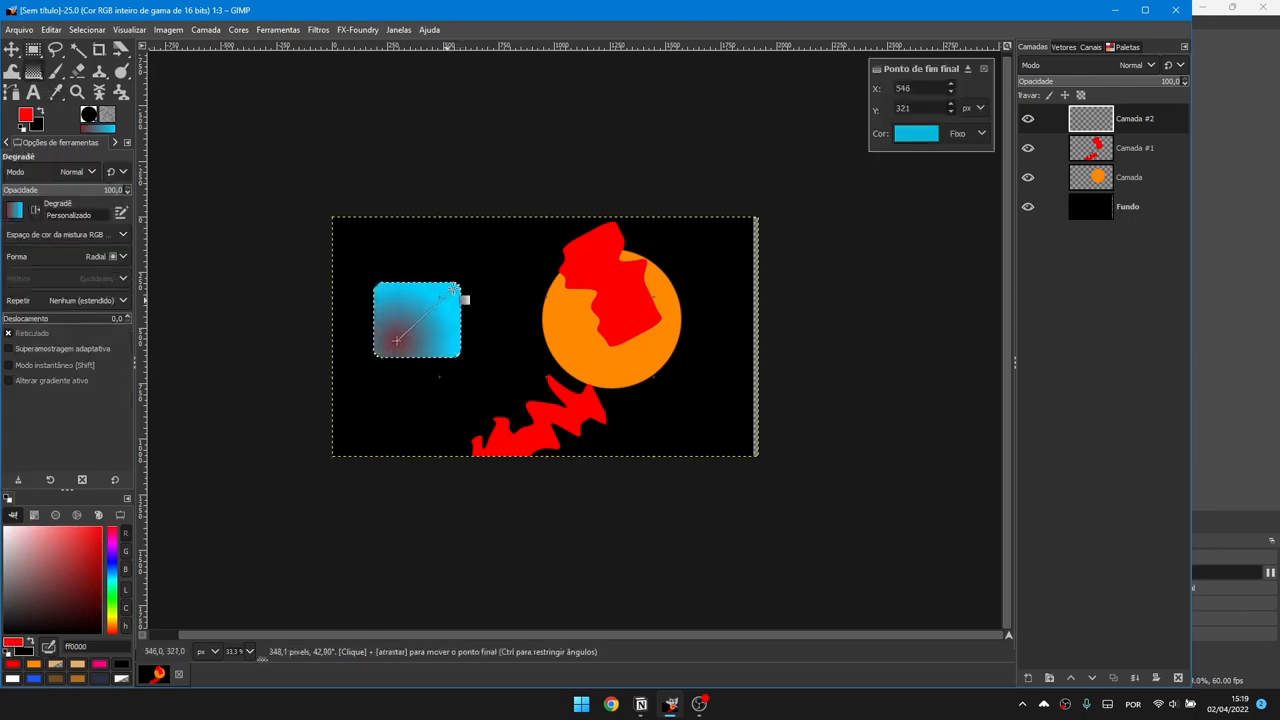
click(916, 133)
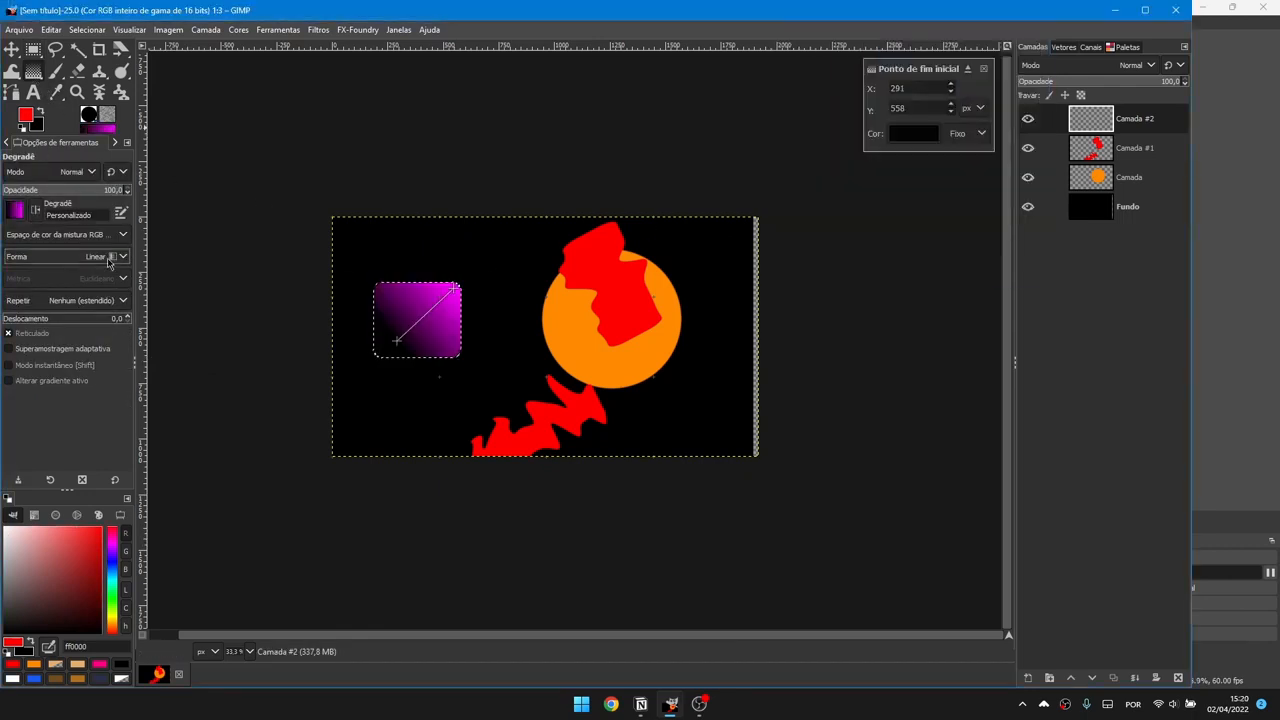
click(109, 262)
click(68, 294)
click(91, 259)
click(79, 306)
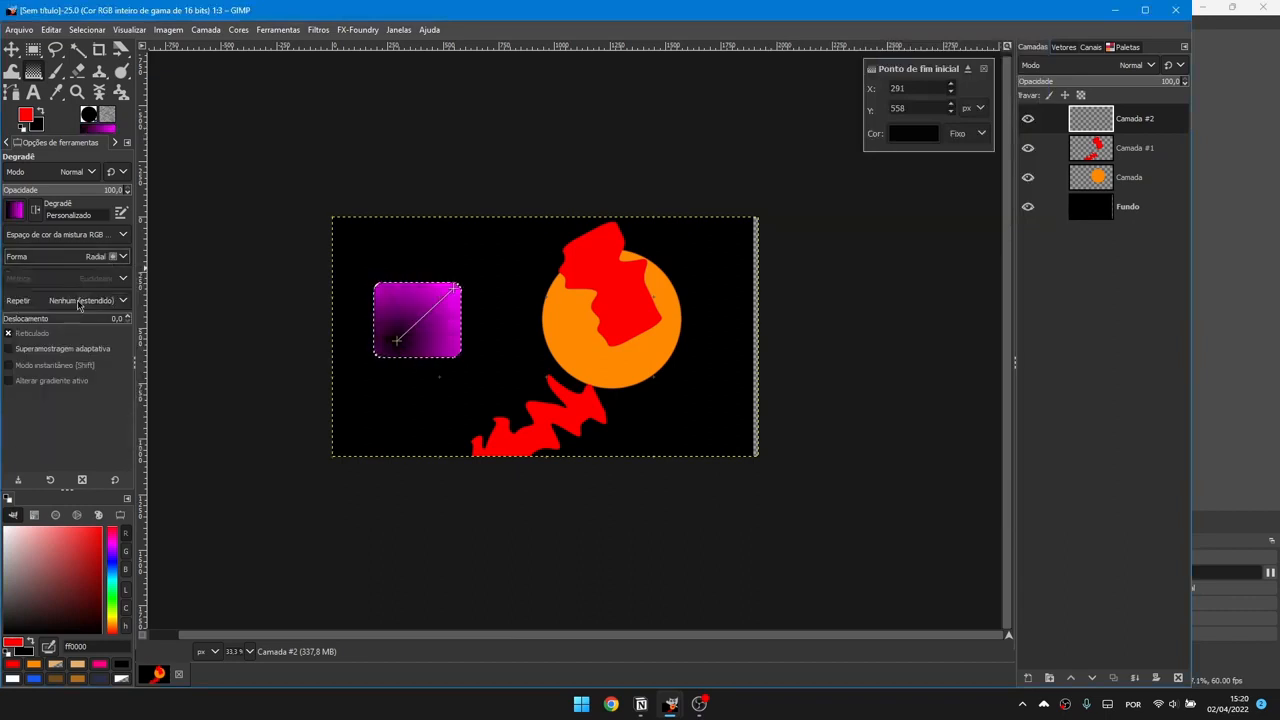
click(82, 260)
click(70, 328)
click(78, 259)
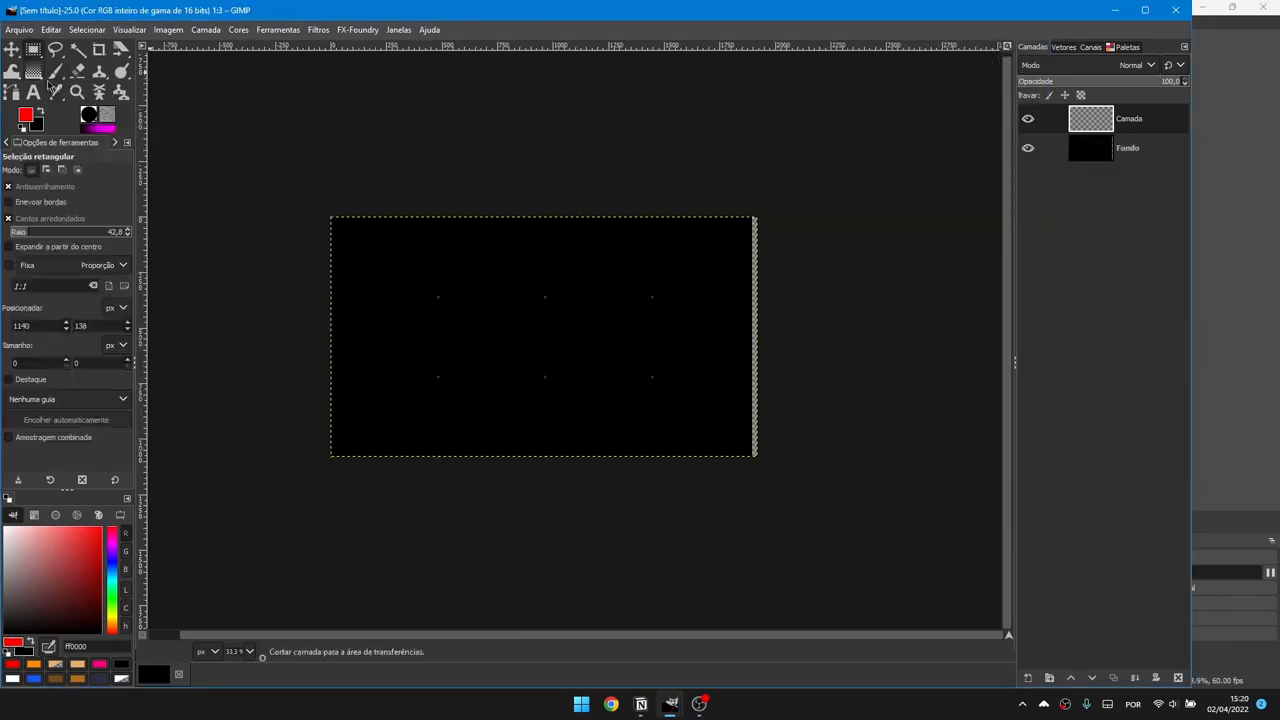
Step: Set the Paintbrush to hardness 0 and size 1280, testing and undoing red strokes
click(58, 73)
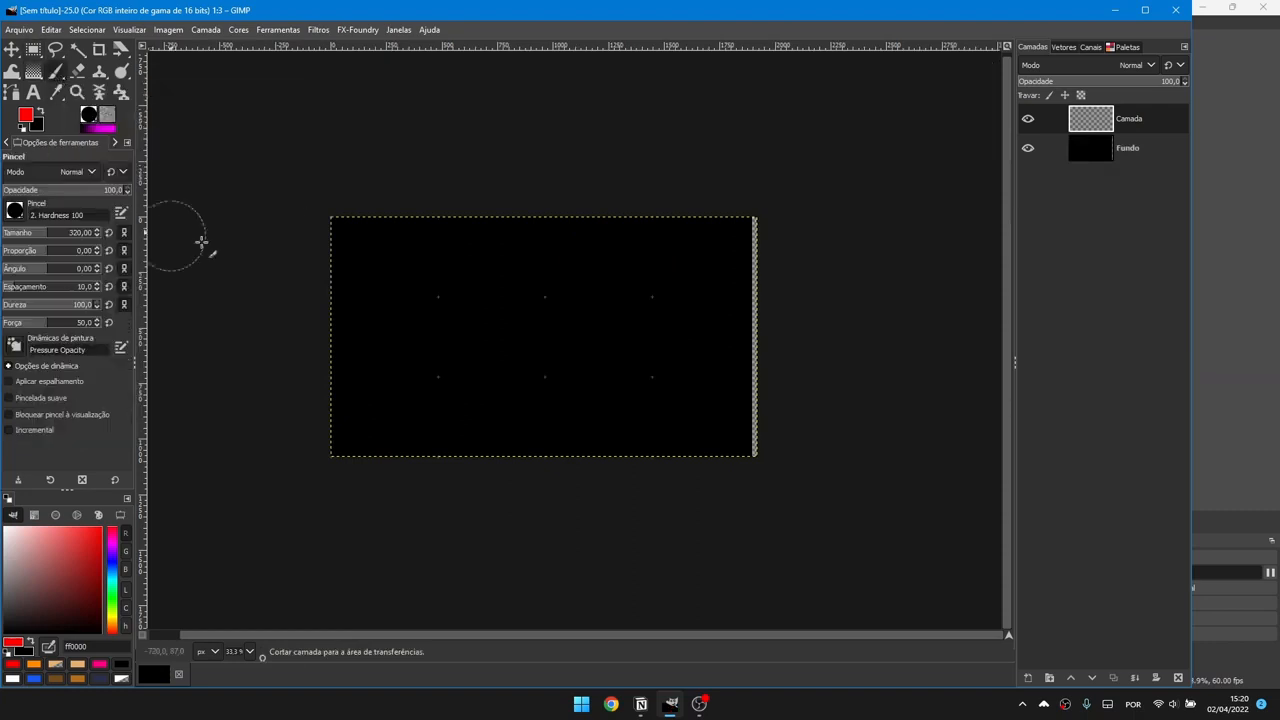
mouse_move(580, 274)
mouse_down()
mouse_move(533, 379)
mouse_move(673, 317)
mouse_move(683, 340)
mouse_move(503, 397)
mouse_move(657, 289)
mouse_up()
key(ctrl+z)
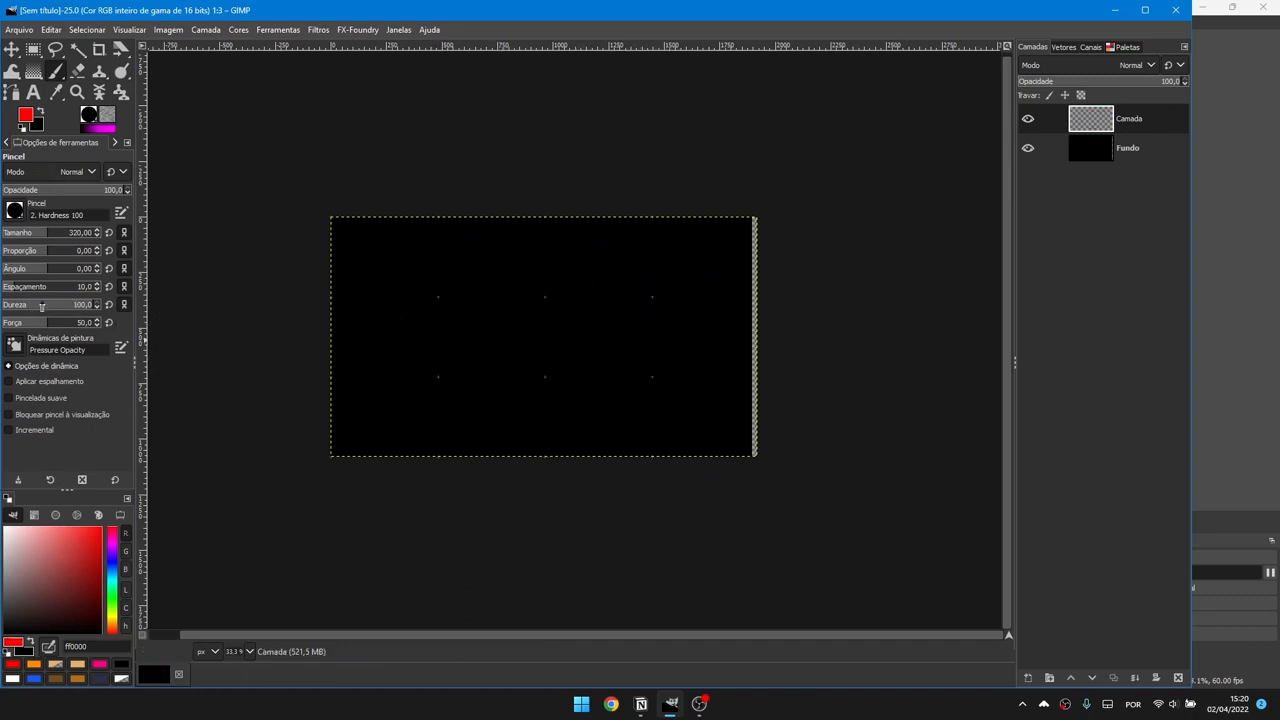
drag(72, 308, 3, 308)
key(bracketright)
key(bracketright)
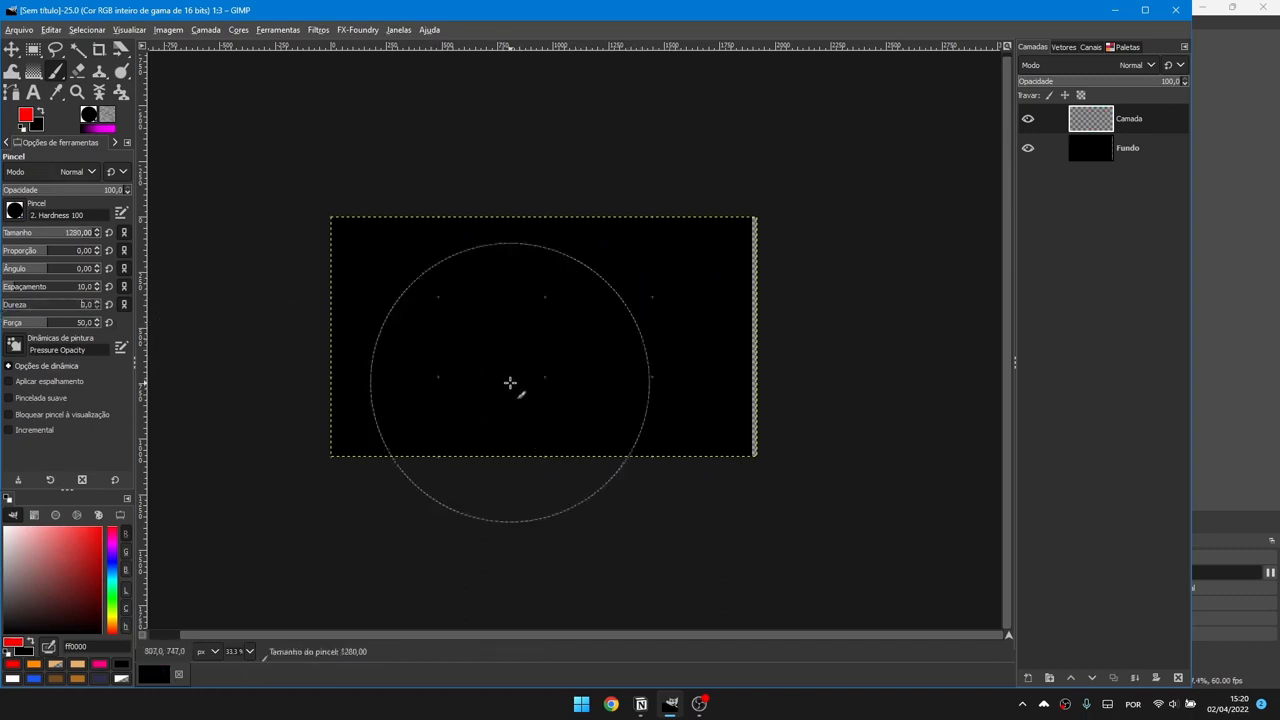
mouse_move(566, 308)
mouse_down()
mouse_move(414, 331)
mouse_move(700, 414)
mouse_up()
key(ctrl+z)
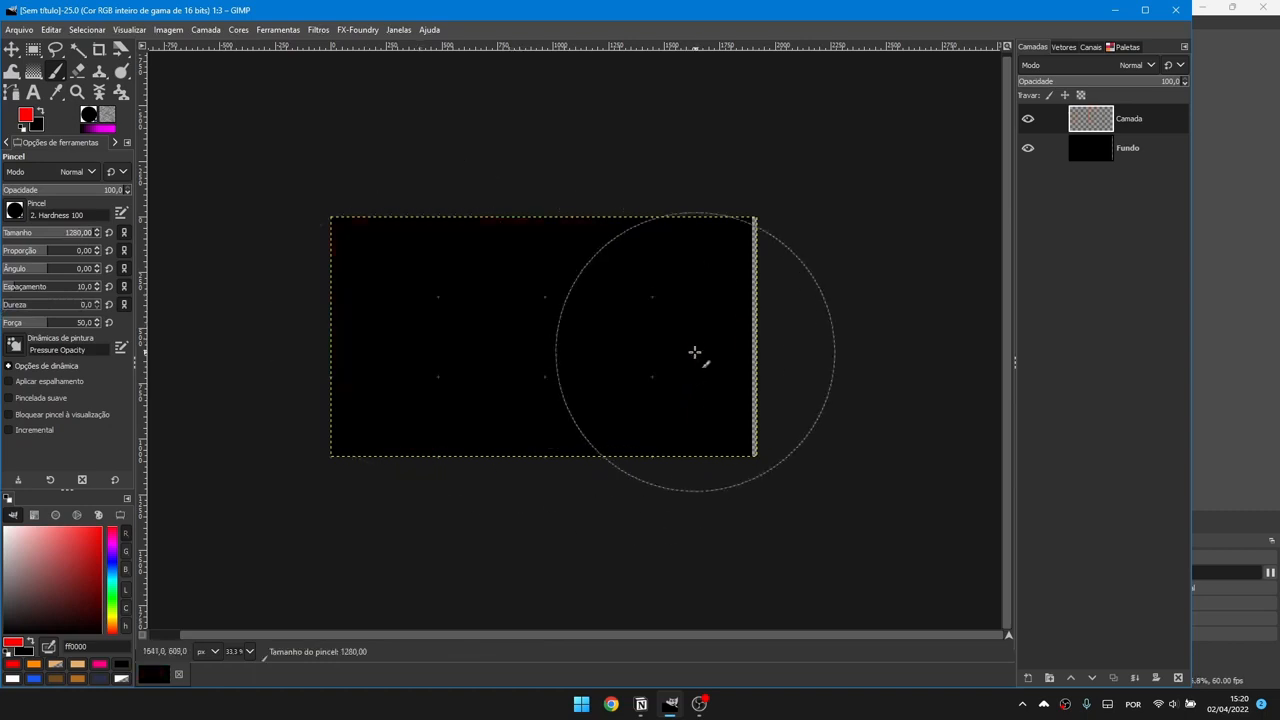
Step: Dab a soft red glow on the banner's right side at brush size 1280
key(bracketleft)
drag(693, 354, 520, 285)
key(ctrl+z)
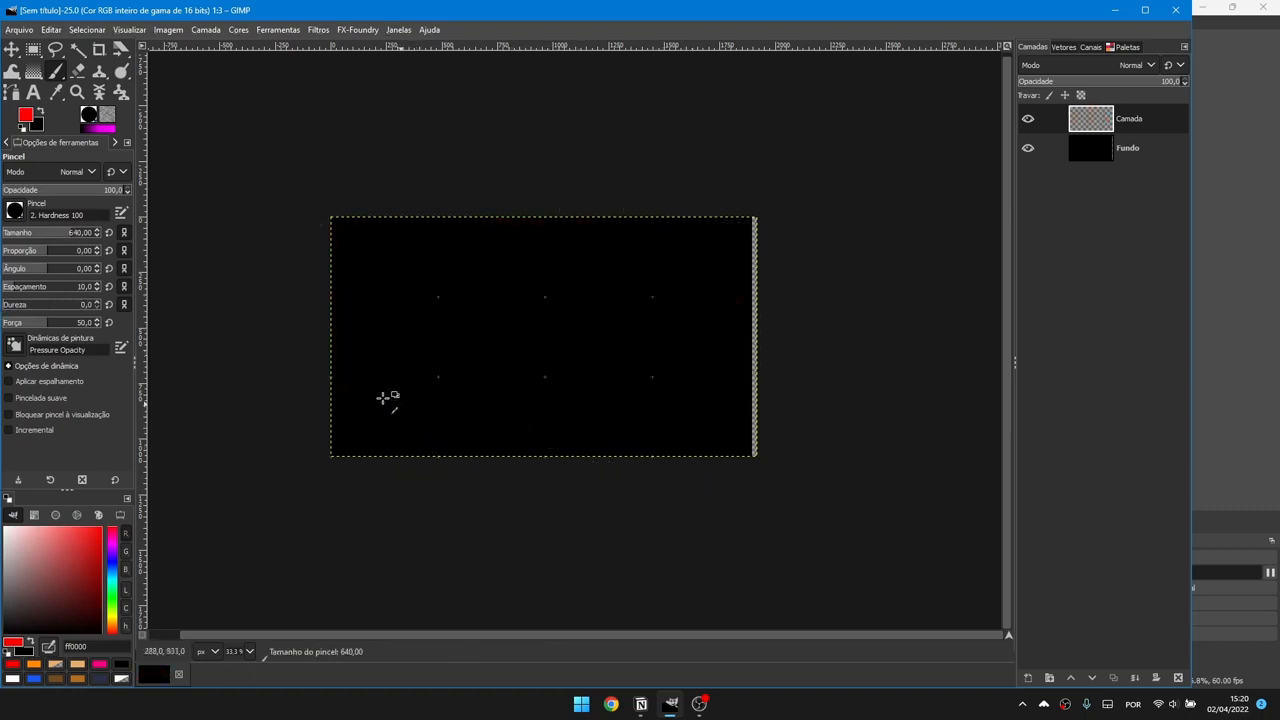
key(bracketright)
key(bracketright)
click(840, 415)
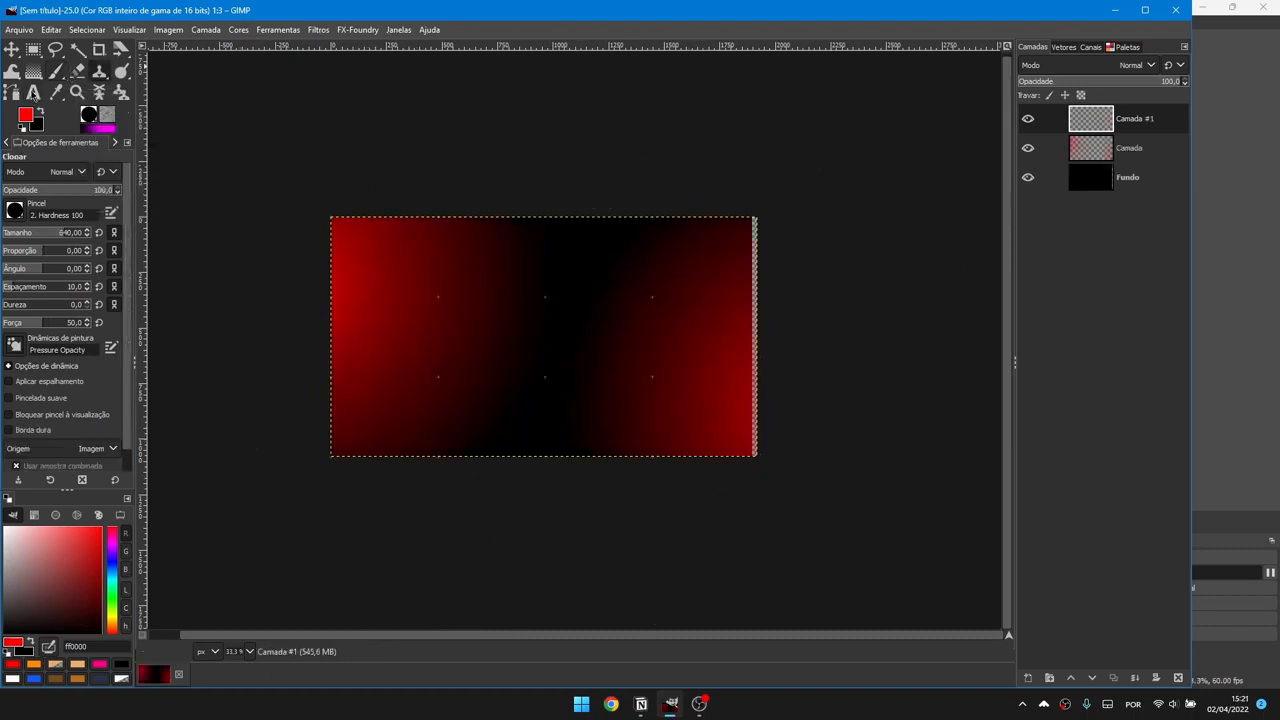
click(34, 94)
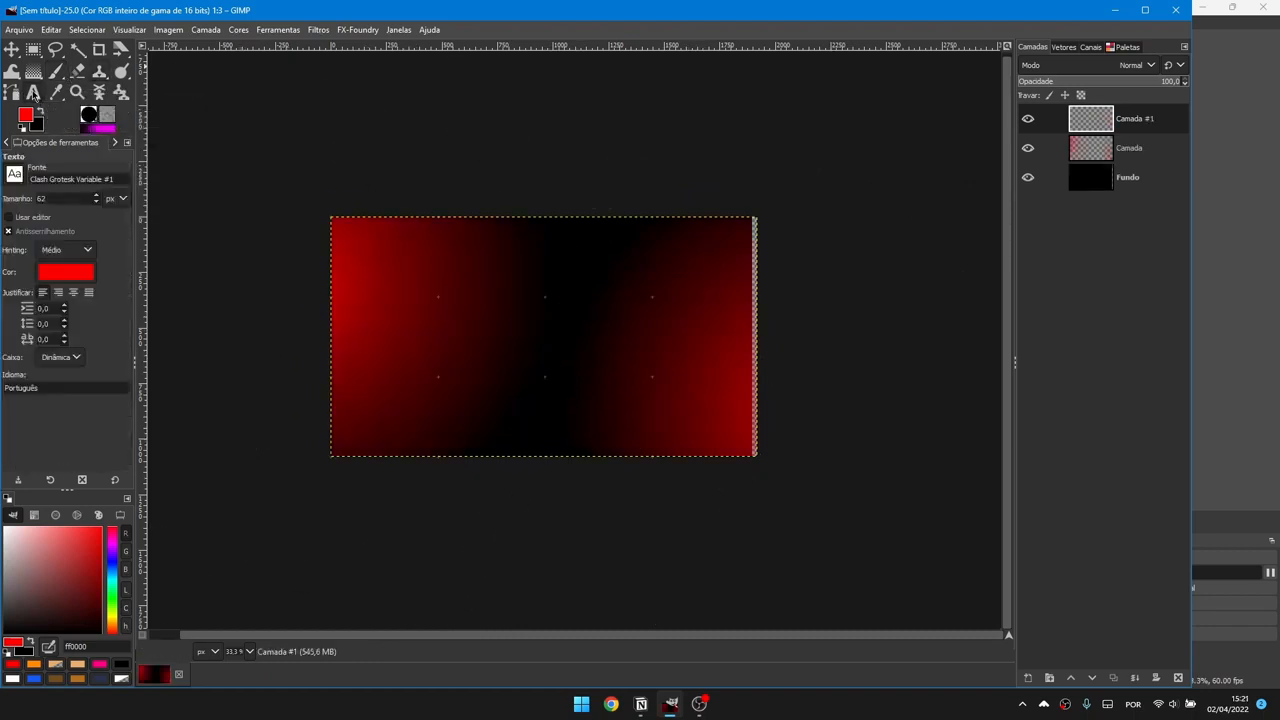
click(446, 287)
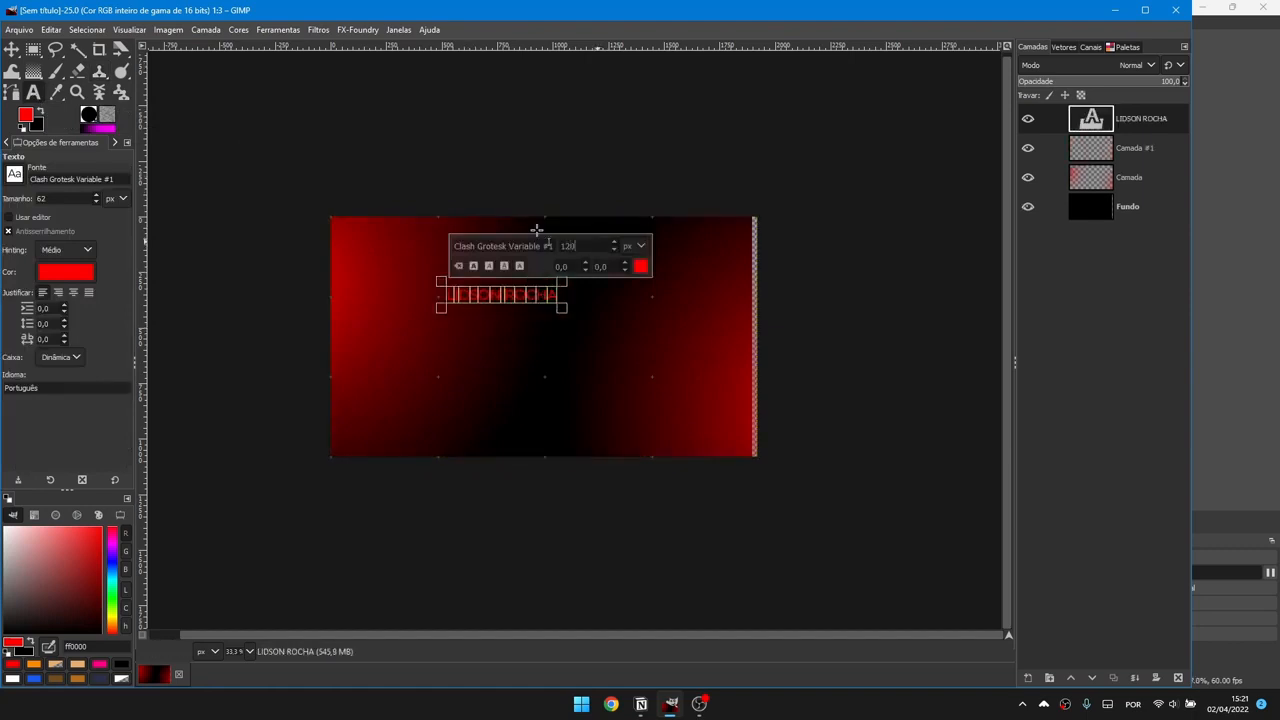
key(Return)
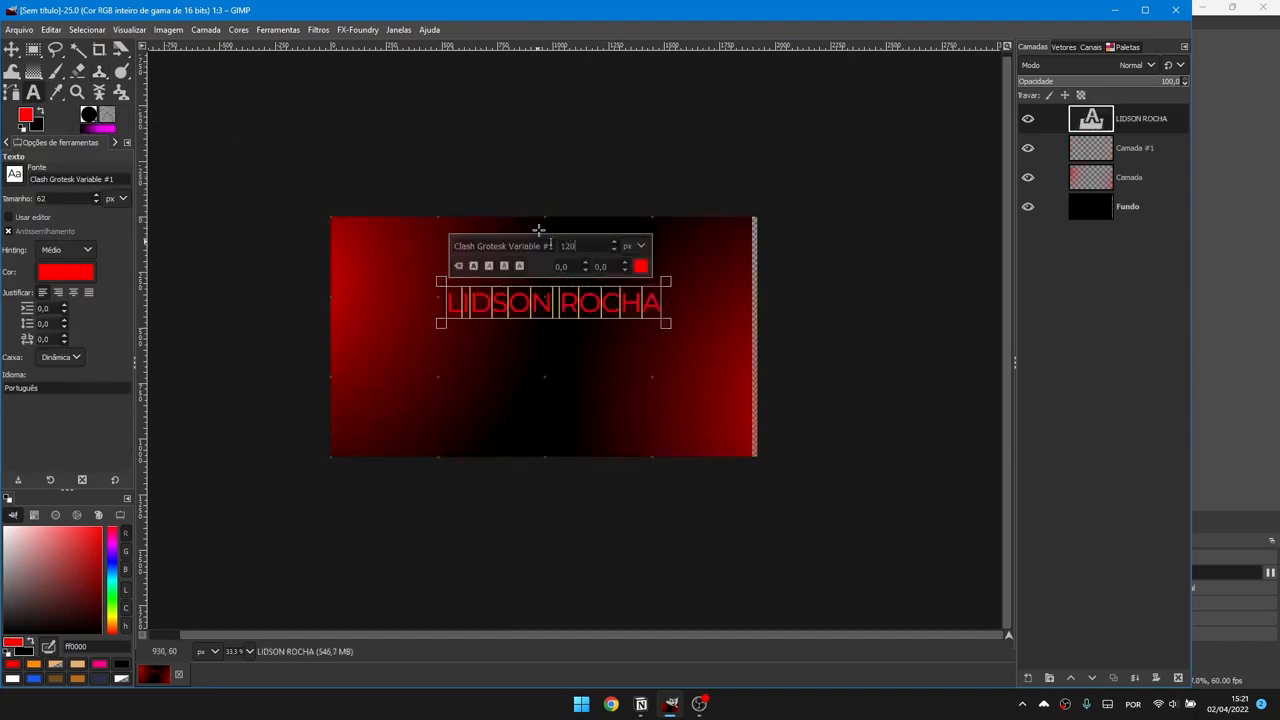
Step: Try bold and underline styles on the title, then widen its letter spacing to 38
click(474, 267)
click(489, 268)
click(507, 267)
click(509, 267)
drag(624, 264, 627, 266)
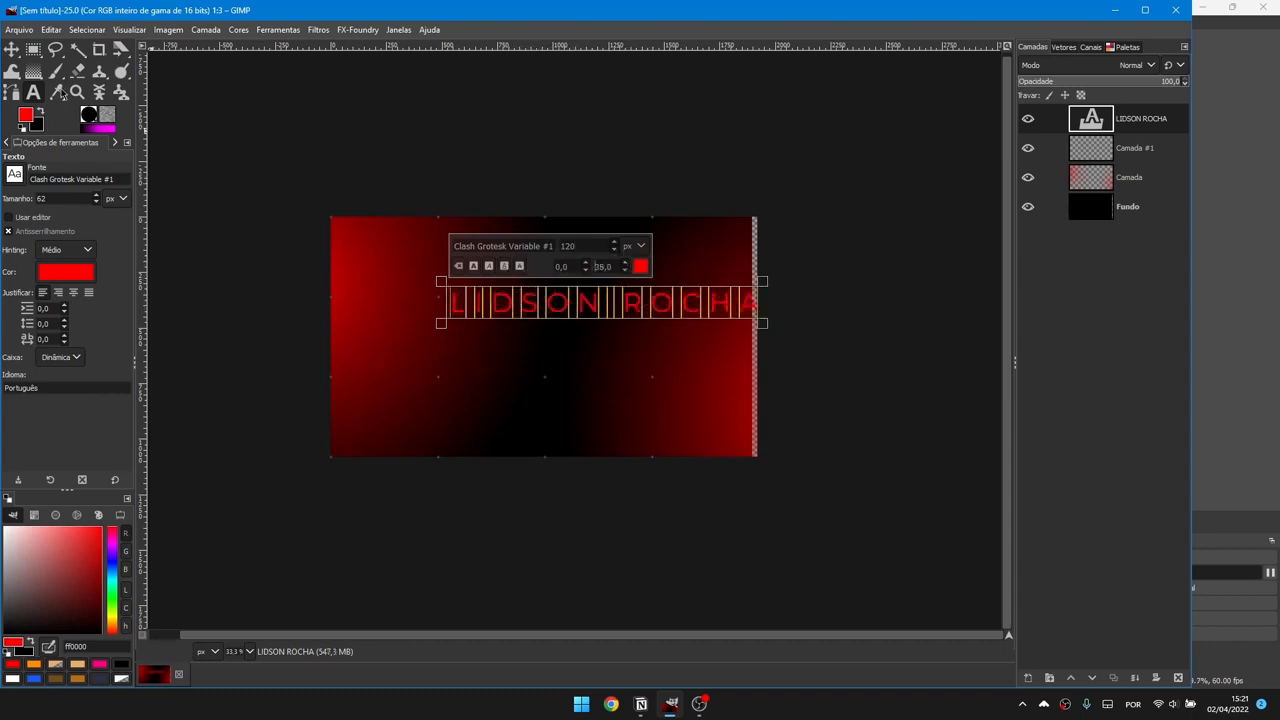
click(17, 52)
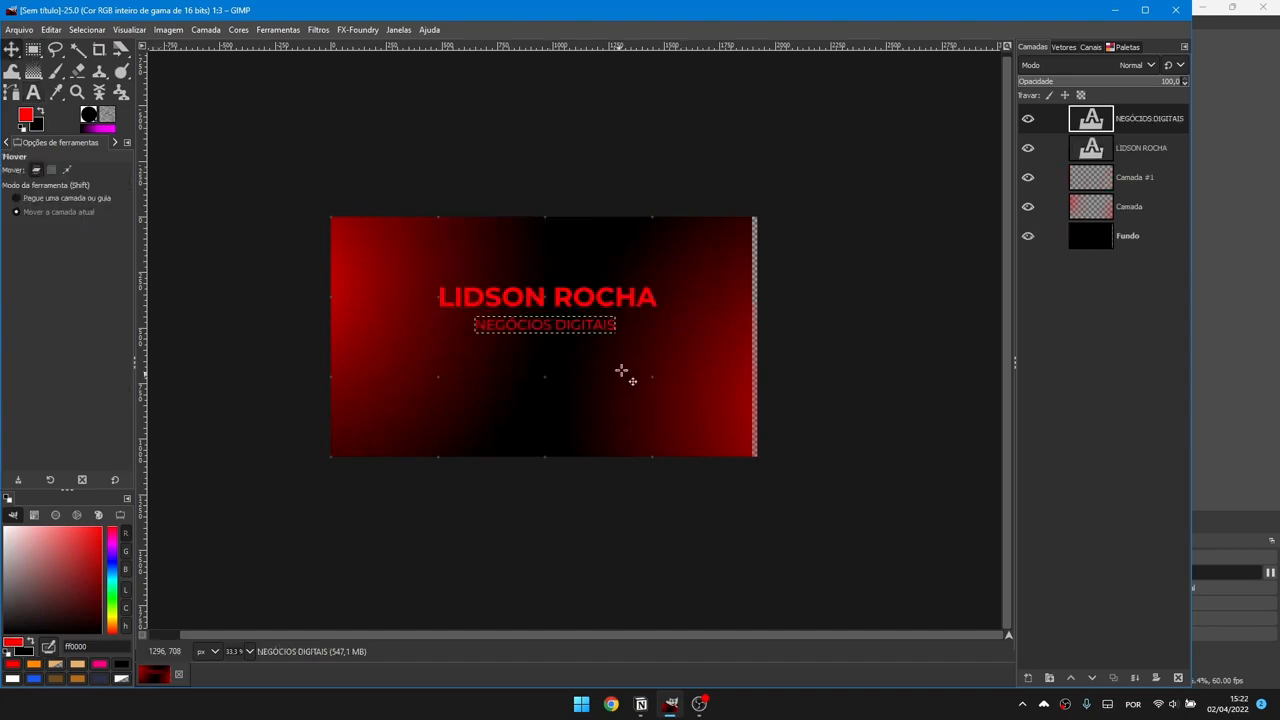
Step: Draw a paragraph text box under the subtitle, type placeholder letters, and shorten its height
key(t)
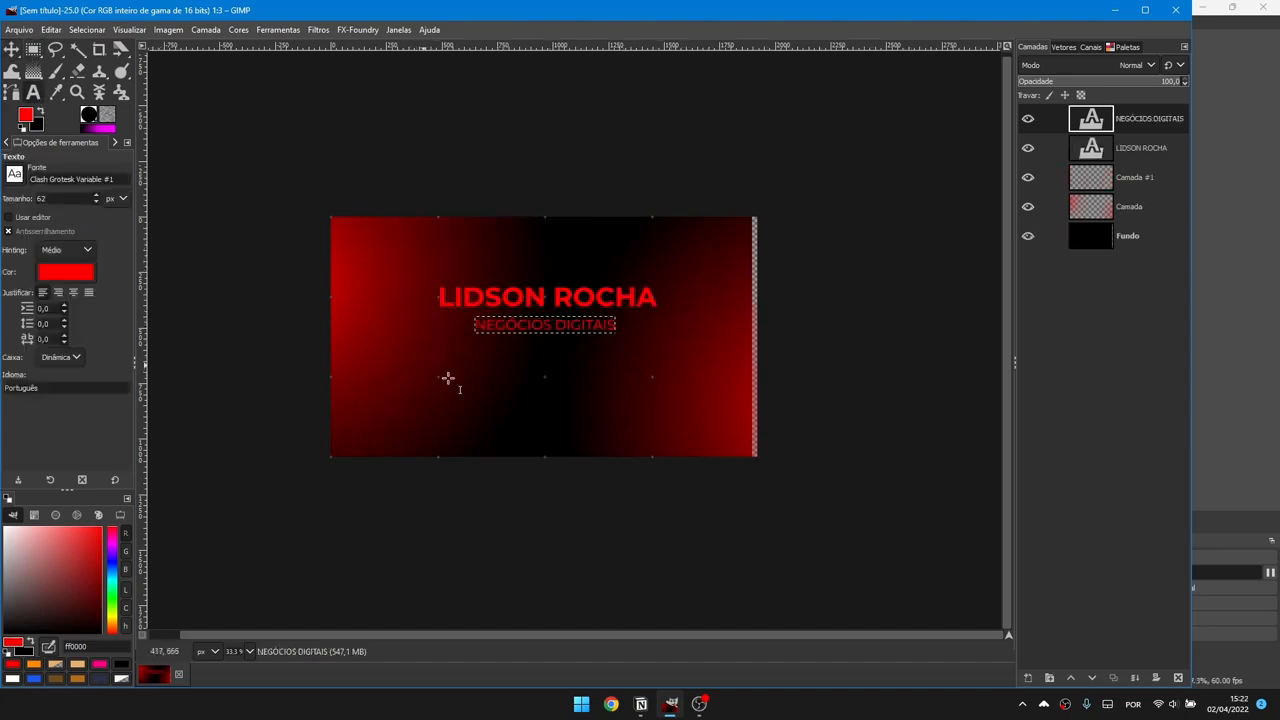
drag(418, 360, 671, 444)
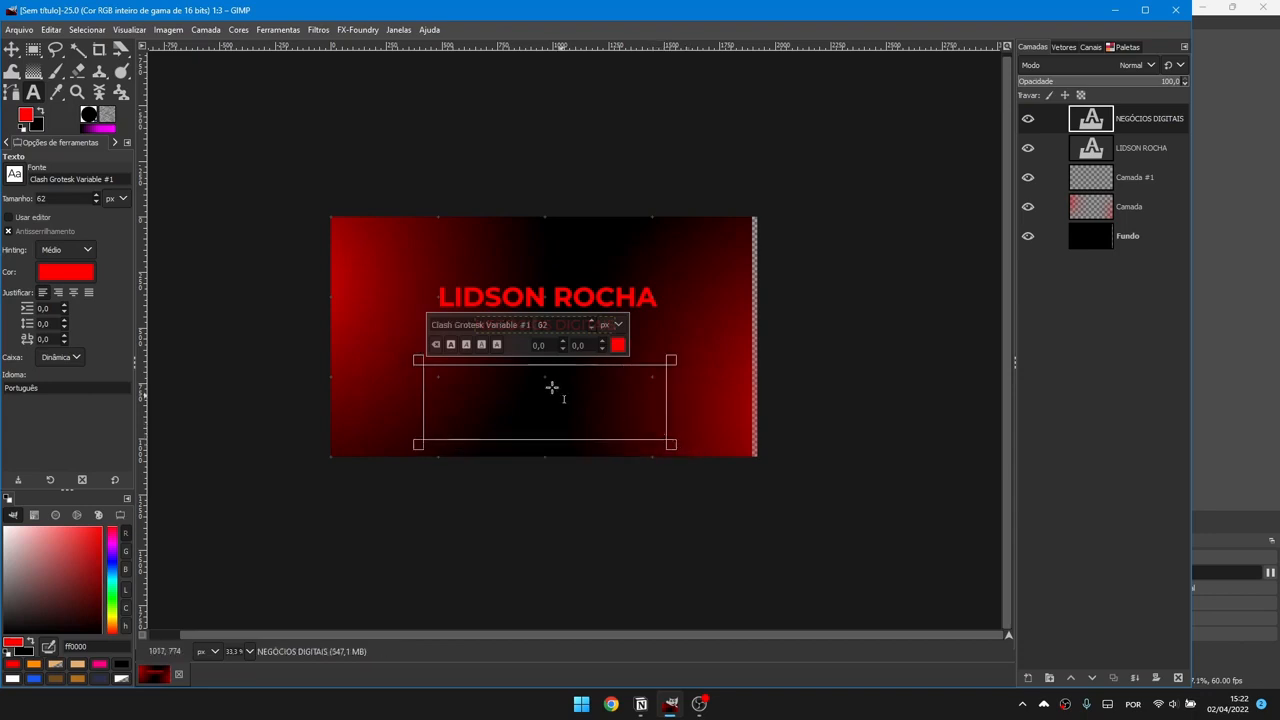
text(LDISAISLDKSJ)
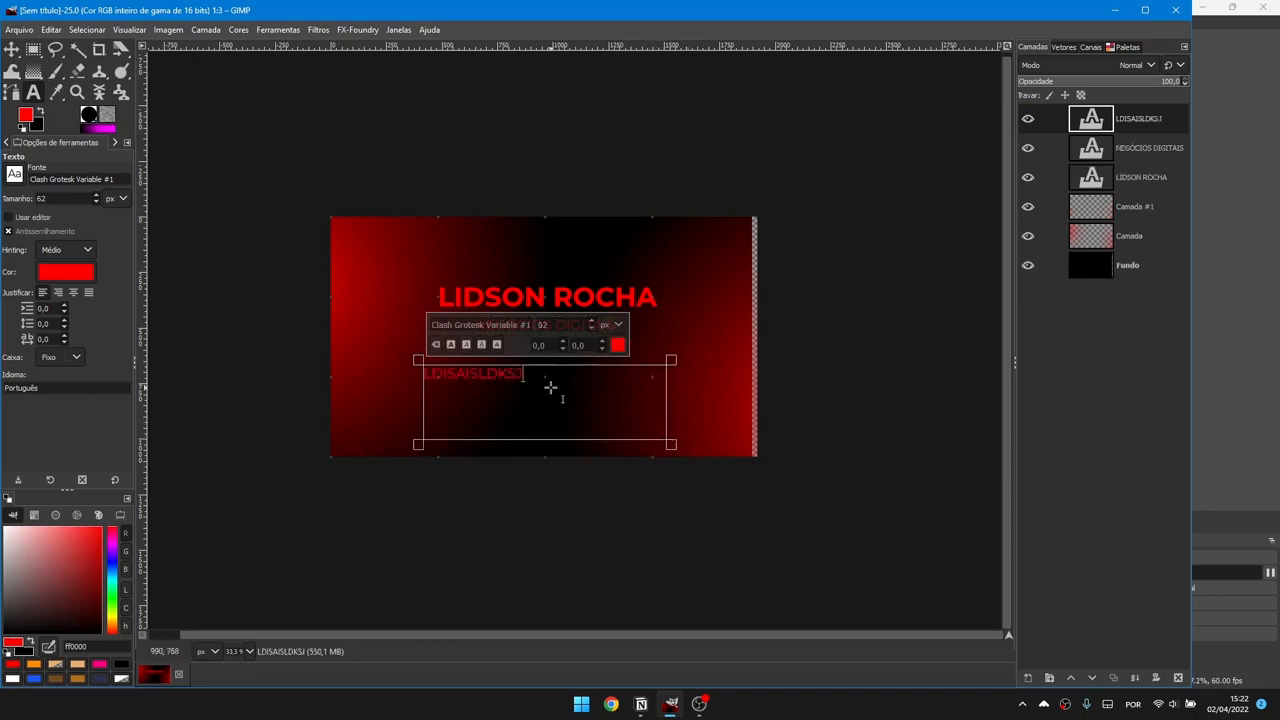
text(ASKLDJSLKAJSKDSJAKSJDKSAJKSDJAJSKDJSK)
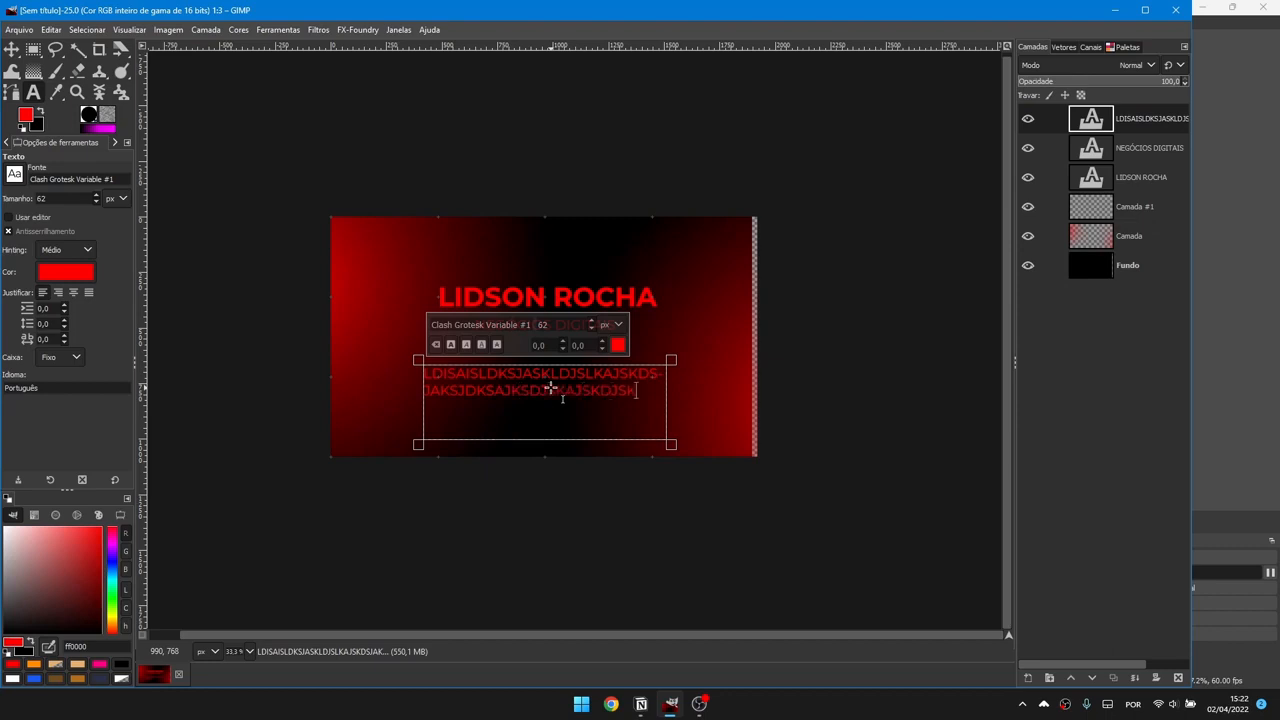
text(DJSAKJSKDJSAKJSDKSAJSKDS)
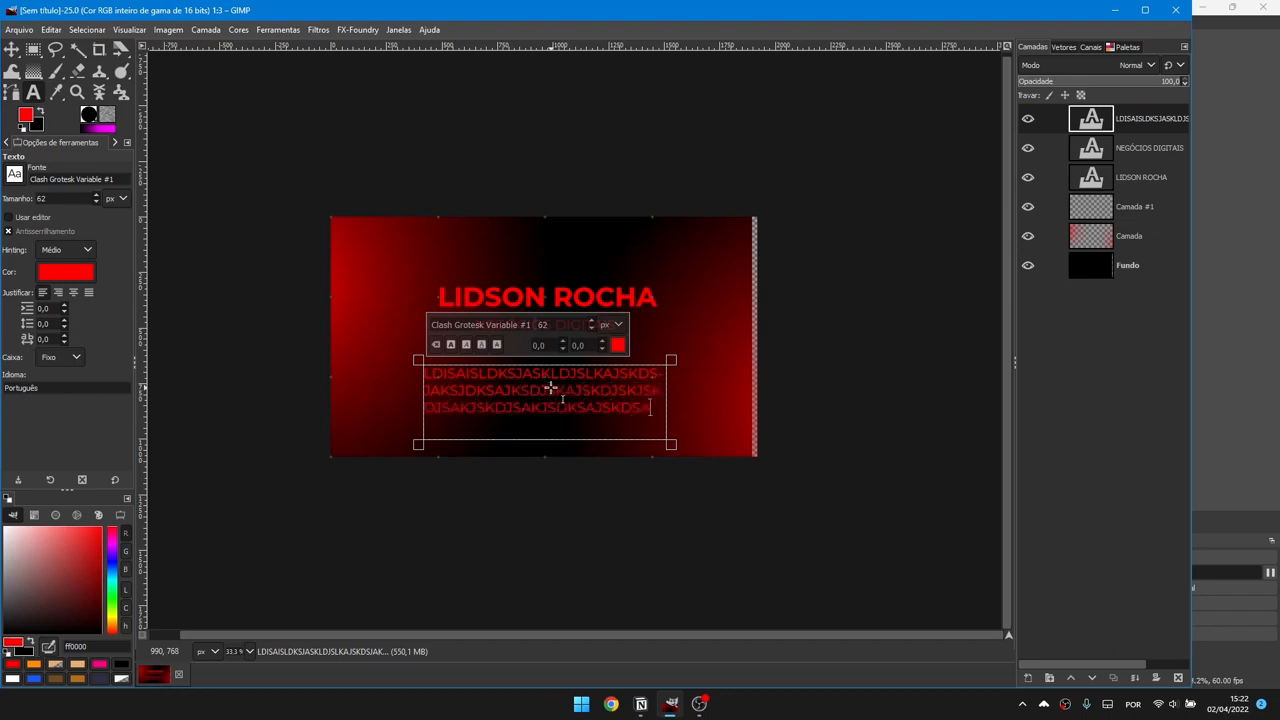
drag(583, 446, 577, 390)
scroll(636, 410, up, 6)
scroll(608, 364, down, 4)
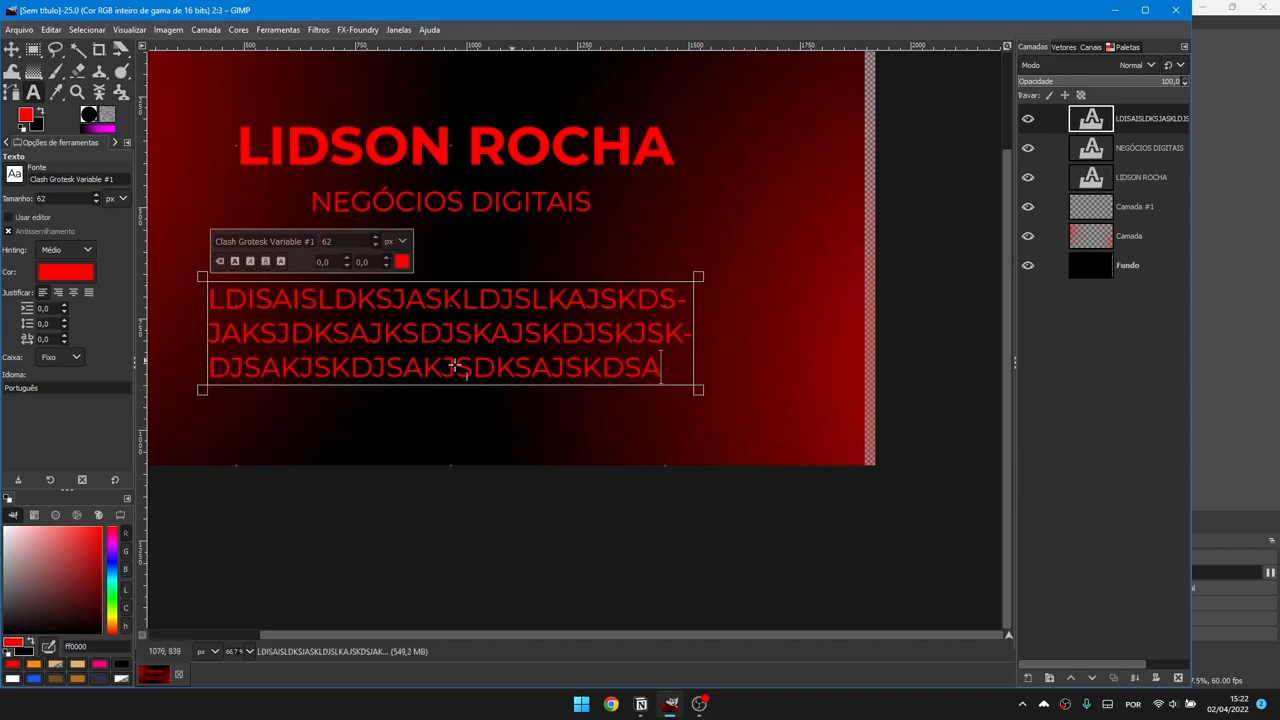
Step: Position the paragraph just below the subtitle and search fonts for 'montse'
scroll(454, 338, down, 1)
drag(541, 347, 626, 377)
drag(503, 337, 503, 299)
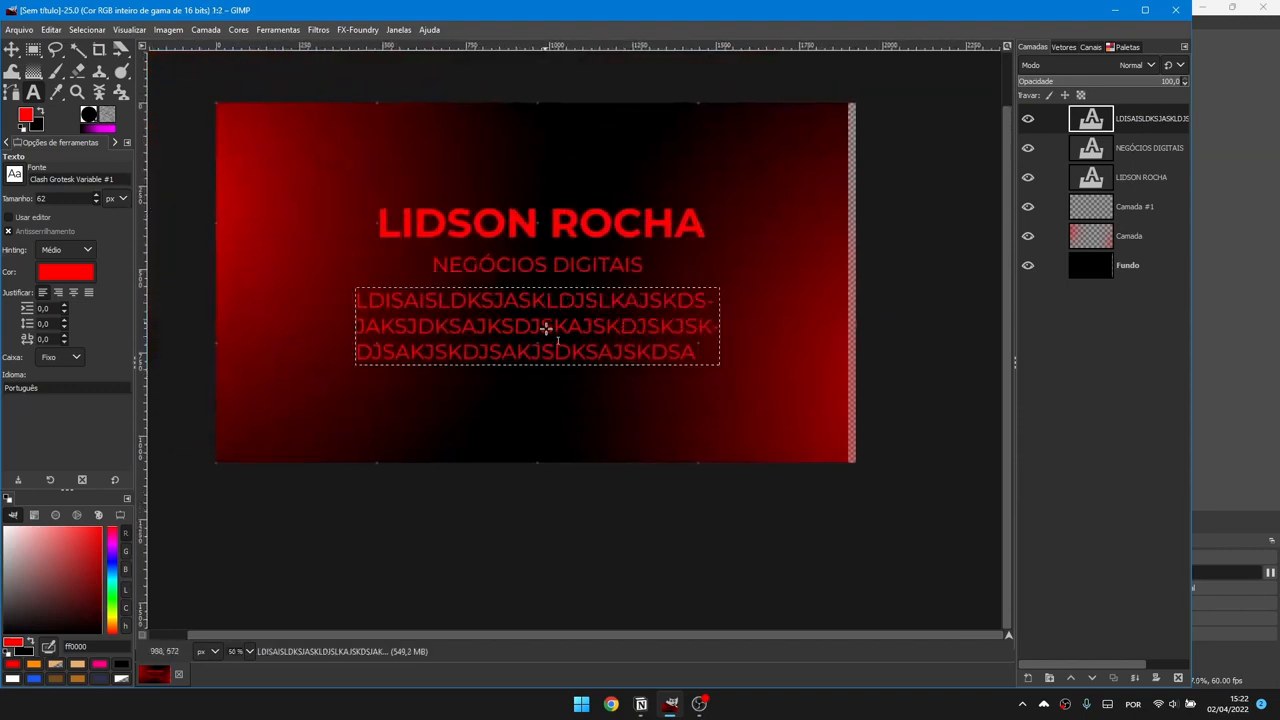
click(545, 328)
key(ctrl+a)
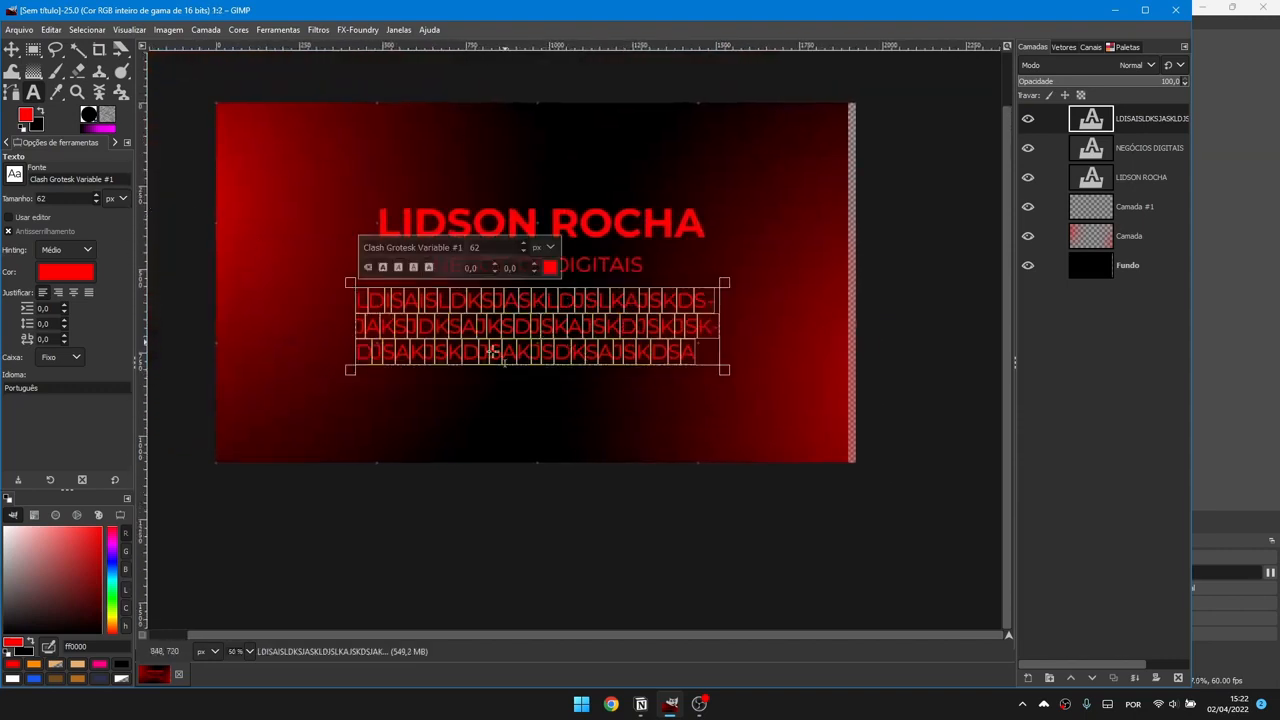
click(399, 248)
text(montse)
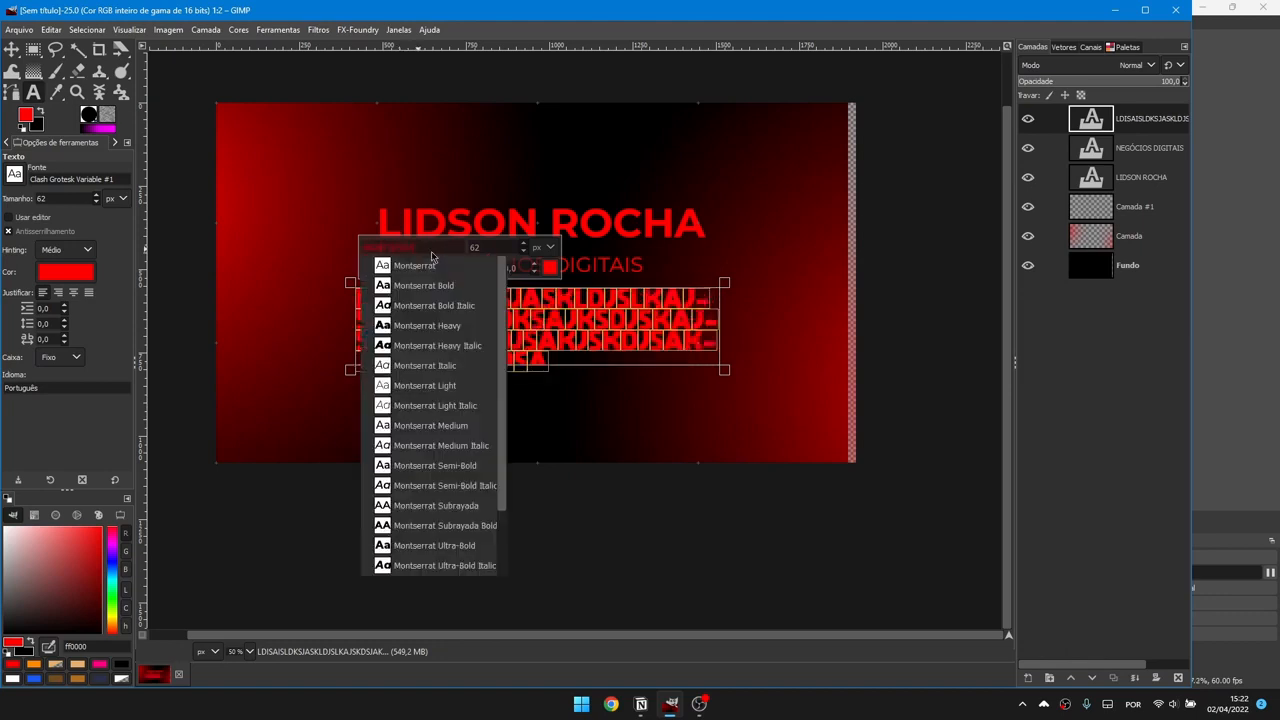
click(430, 247)
click(371, 273)
click(588, 344)
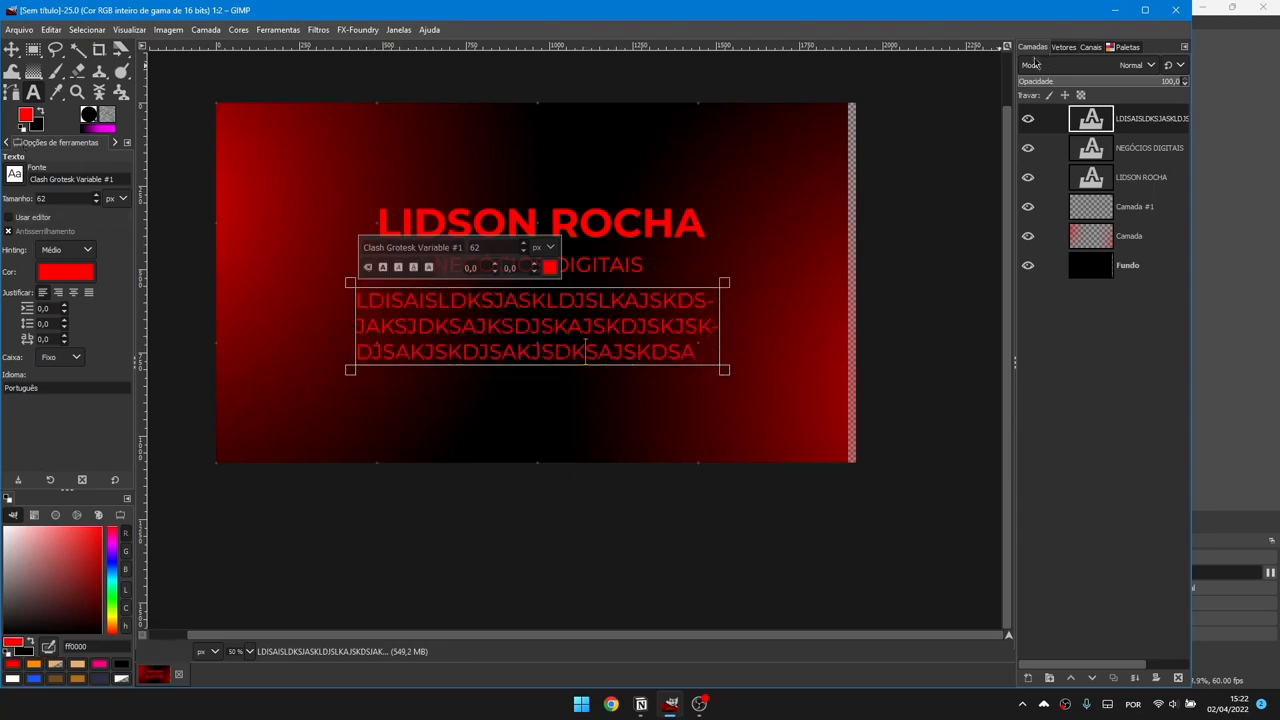
Step: Try several fonts on the paragraph, including the CollegiateFLF Medium variants
click(6, 142)
click(70, 204)
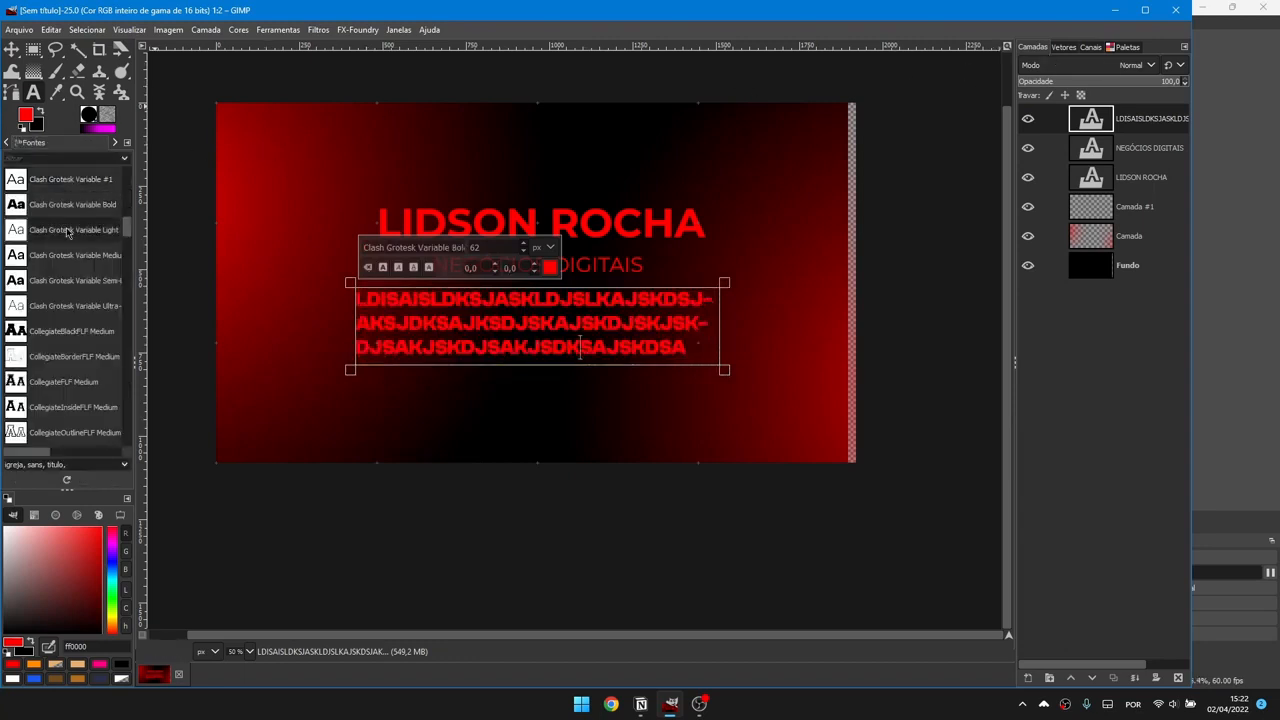
click(70, 229)
click(72, 280)
click(70, 331)
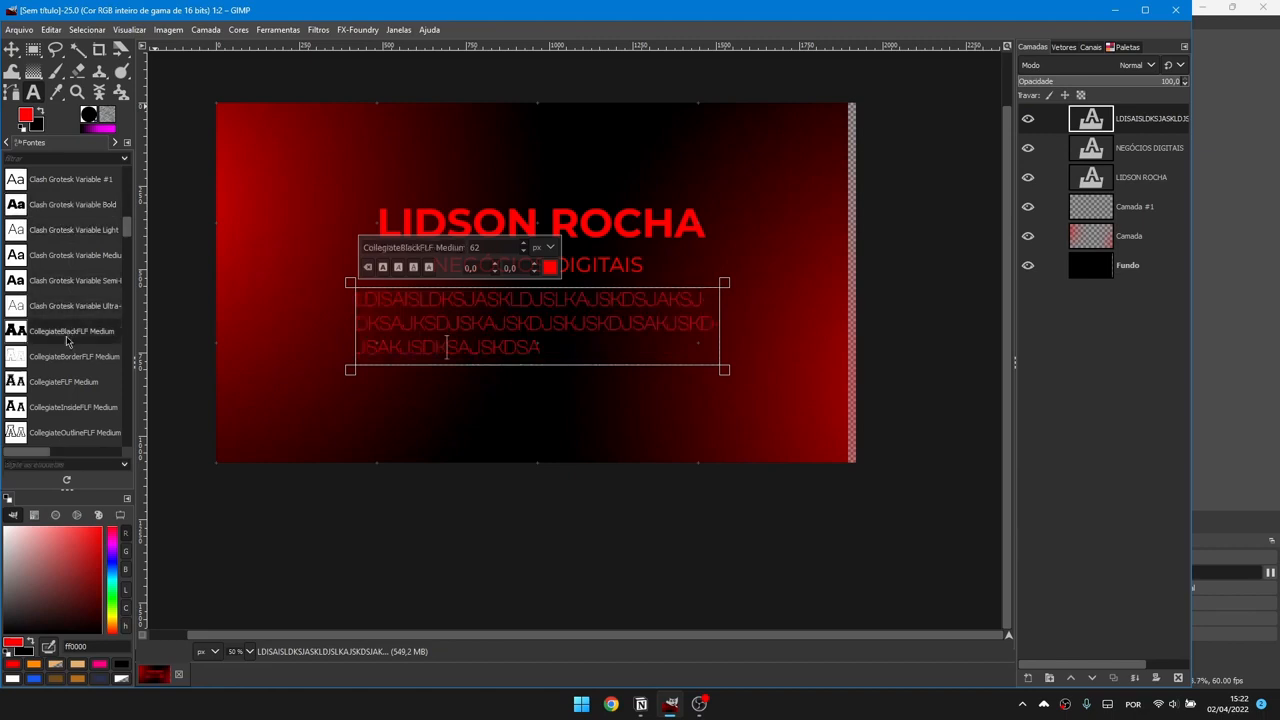
click(68, 356)
click(63, 381)
click(115, 143)
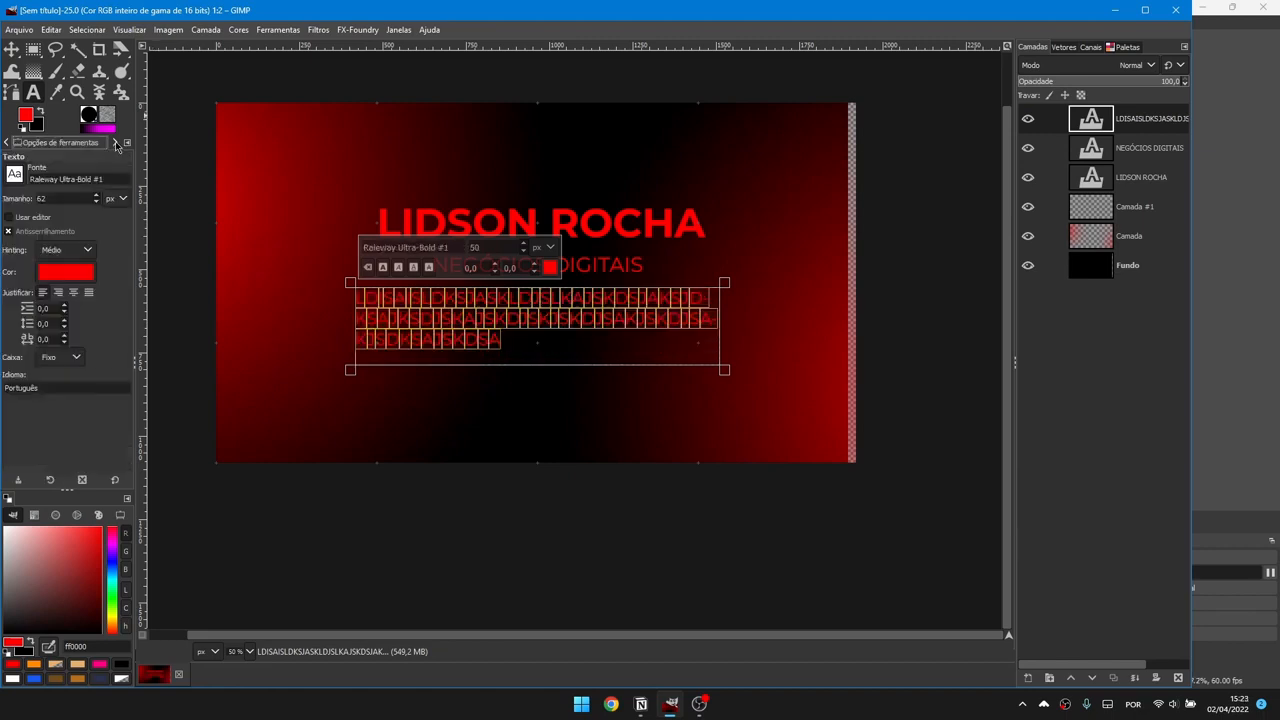
Step: Centre the paragraph's lines, including the last line, and finish editing it
click(75, 295)
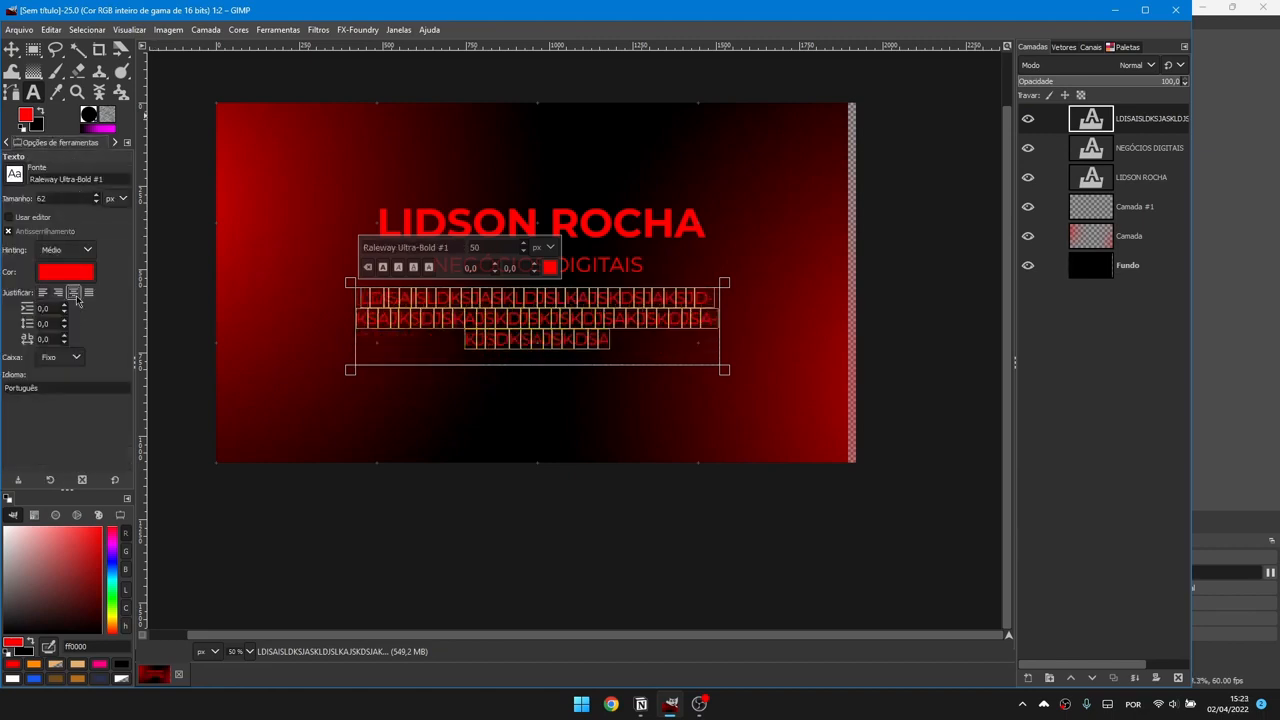
click(91, 295)
click(58, 294)
click(72, 296)
click(630, 343)
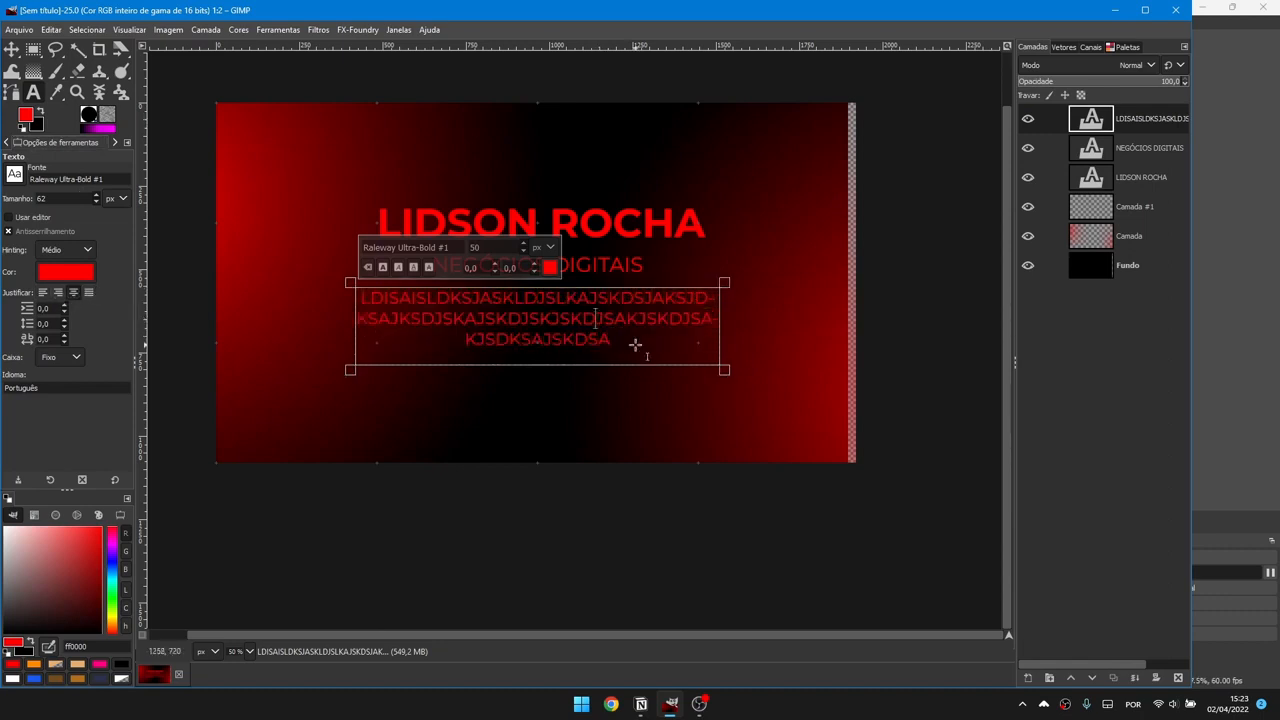
click(14, 53)
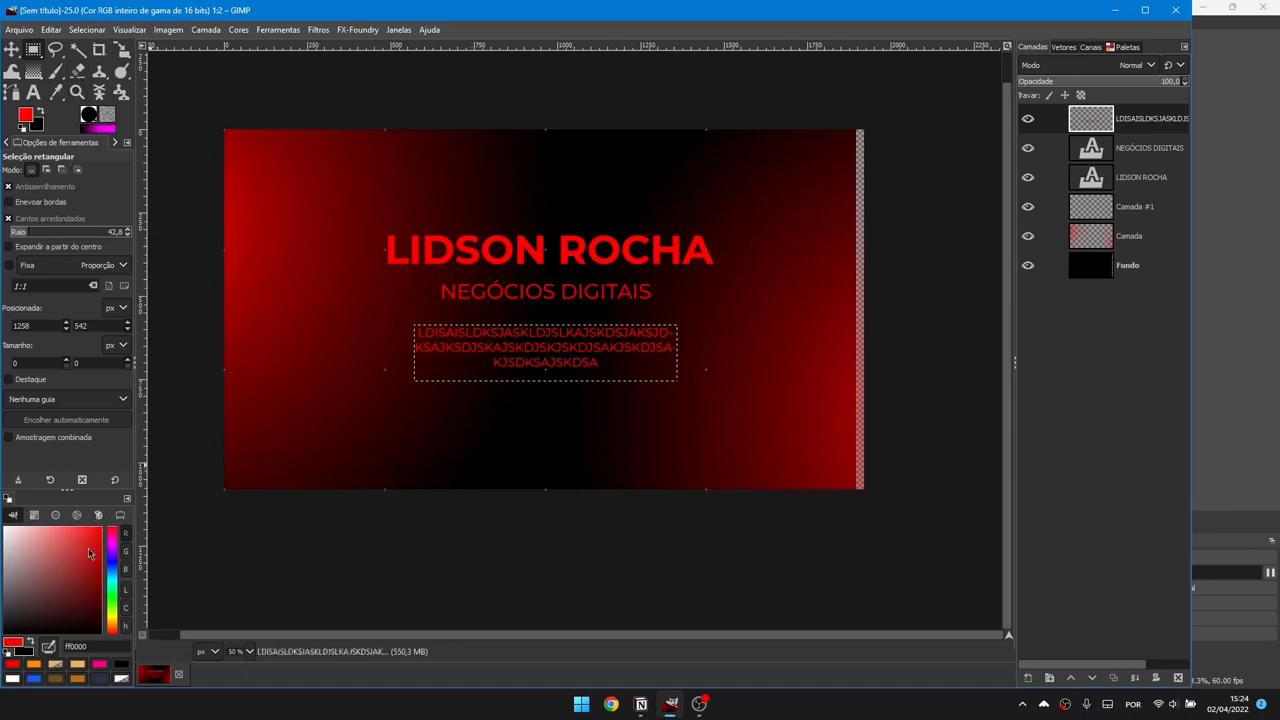
Step: Try colours in the colour selector and palette swatches, settling on a mauve foreground
drag(90, 557, 38, 548)
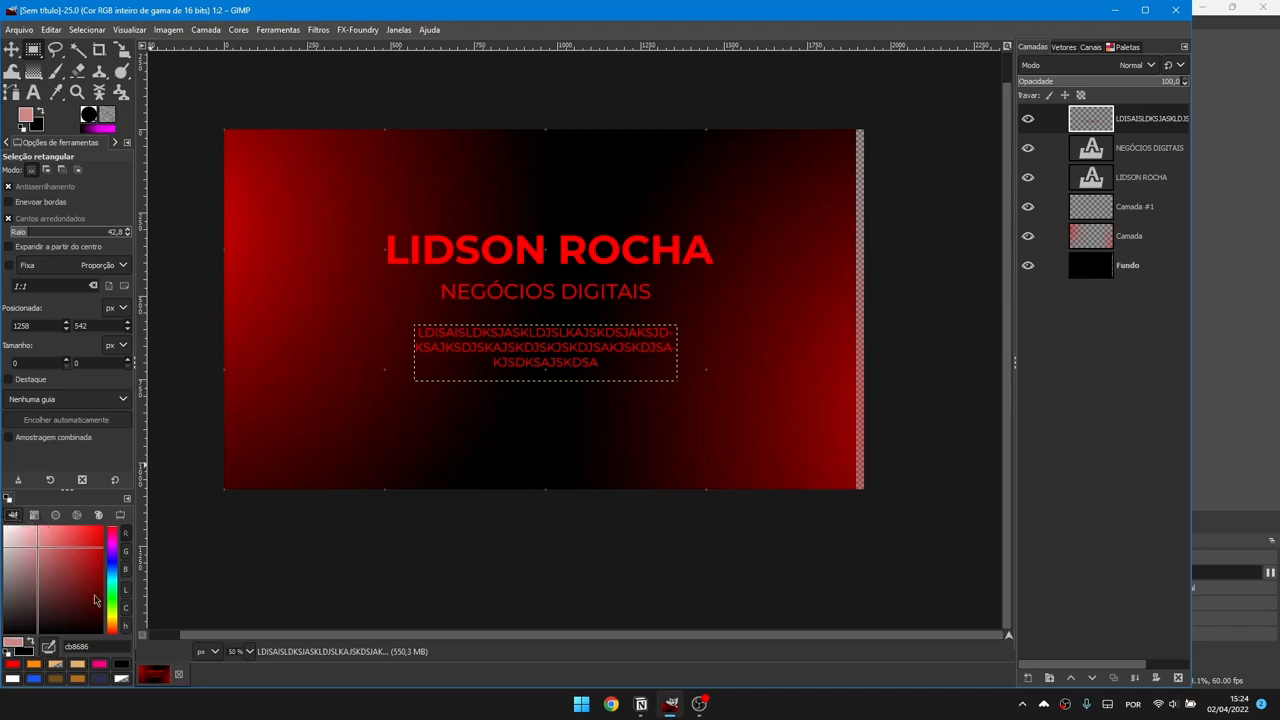
mouse_move(78, 578)
mouse_down()
mouse_move(68, 581)
mouse_move(66, 543)
mouse_move(30, 600)
mouse_move(6, 570)
mouse_move(2, 622)
mouse_move(3, 530)
mouse_move(104, 526)
mouse_move(51, 490)
mouse_move(65, 480)
mouse_move(60, 600)
mouse_move(78, 612)
mouse_move(67, 568)
mouse_up()
drag(120, 533, 110, 616)
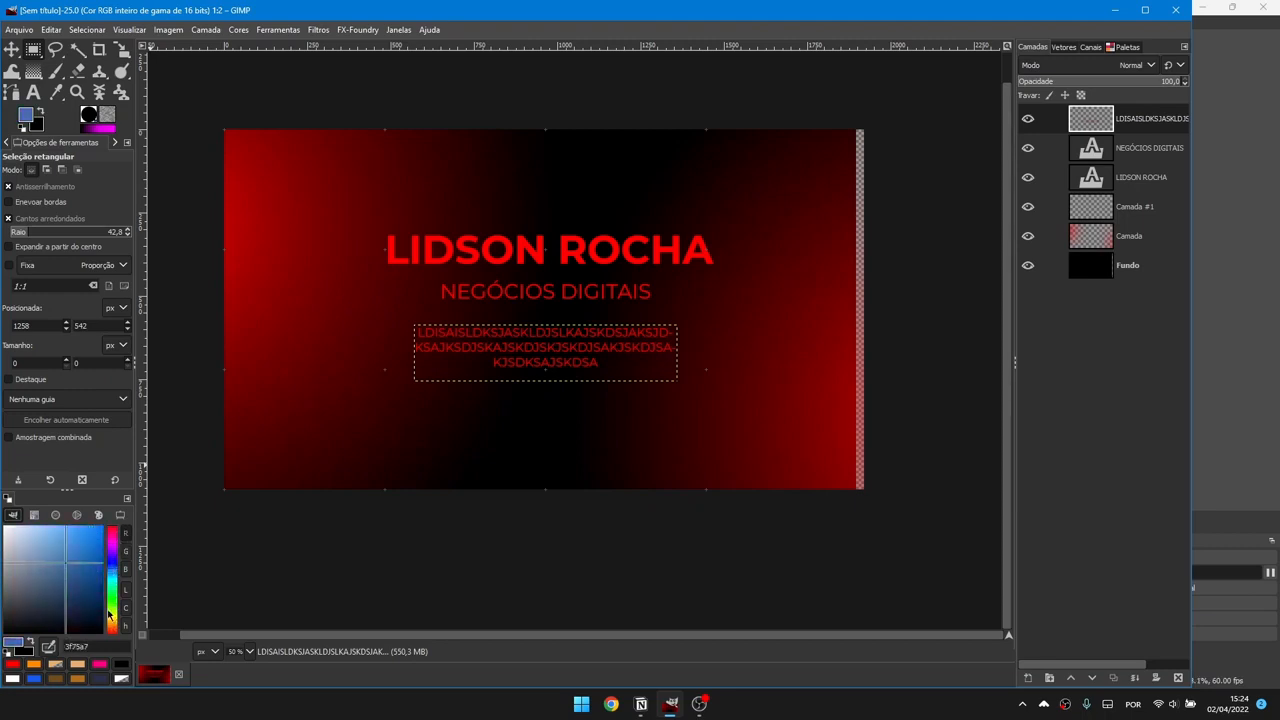
click(97, 516)
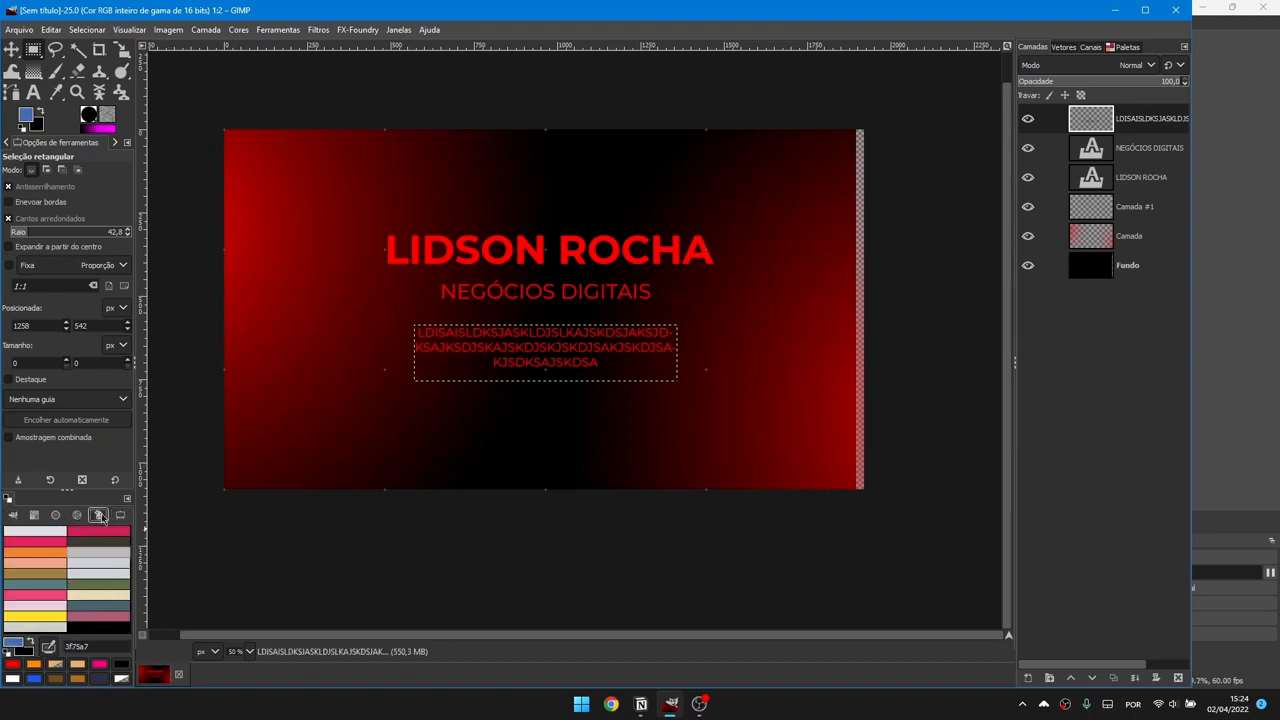
click(56, 542)
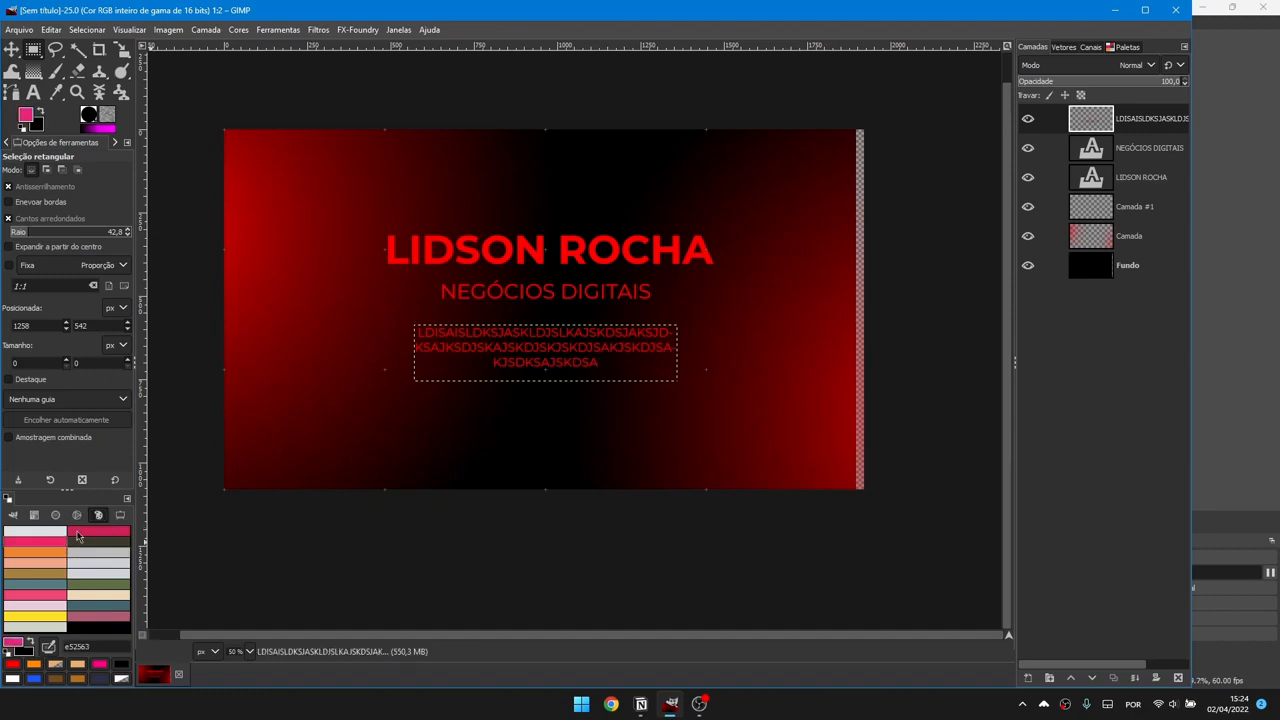
click(82, 531)
click(89, 545)
click(93, 565)
click(99, 603)
click(96, 617)
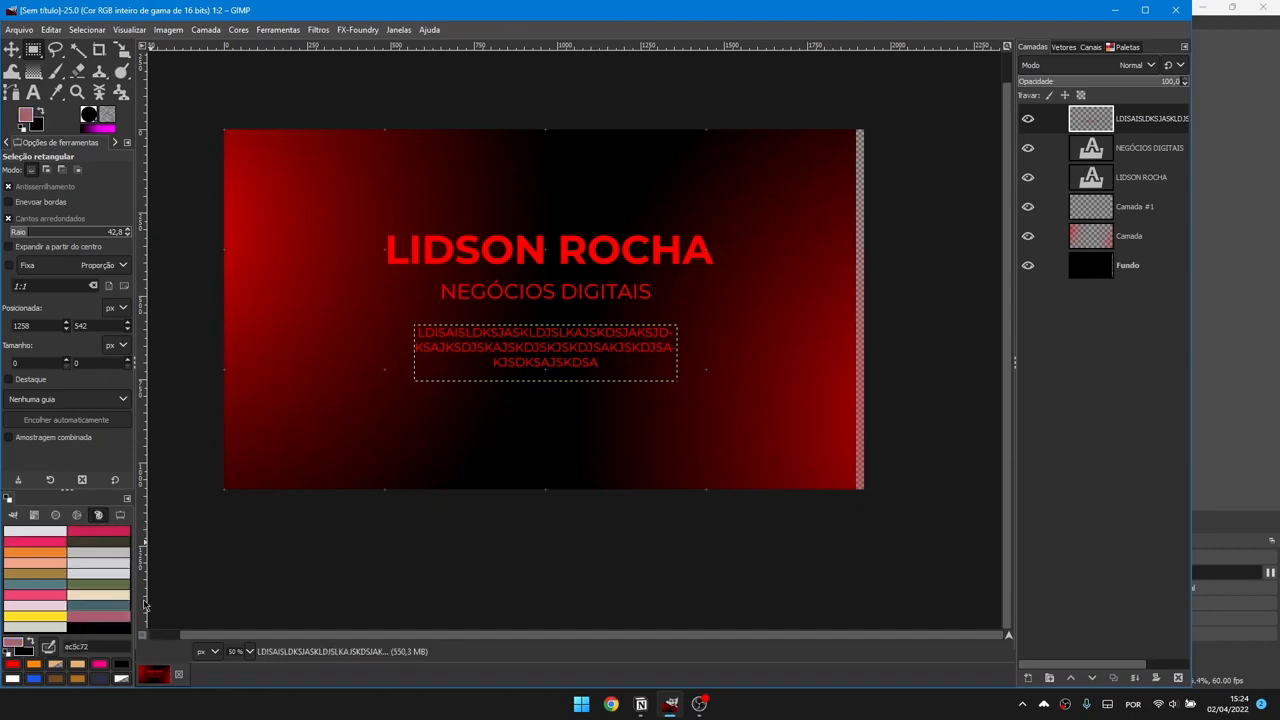
Step: Preview the Mulher, Monte Siao and Blues palettes, then load the Cranes palette
click(1127, 47)
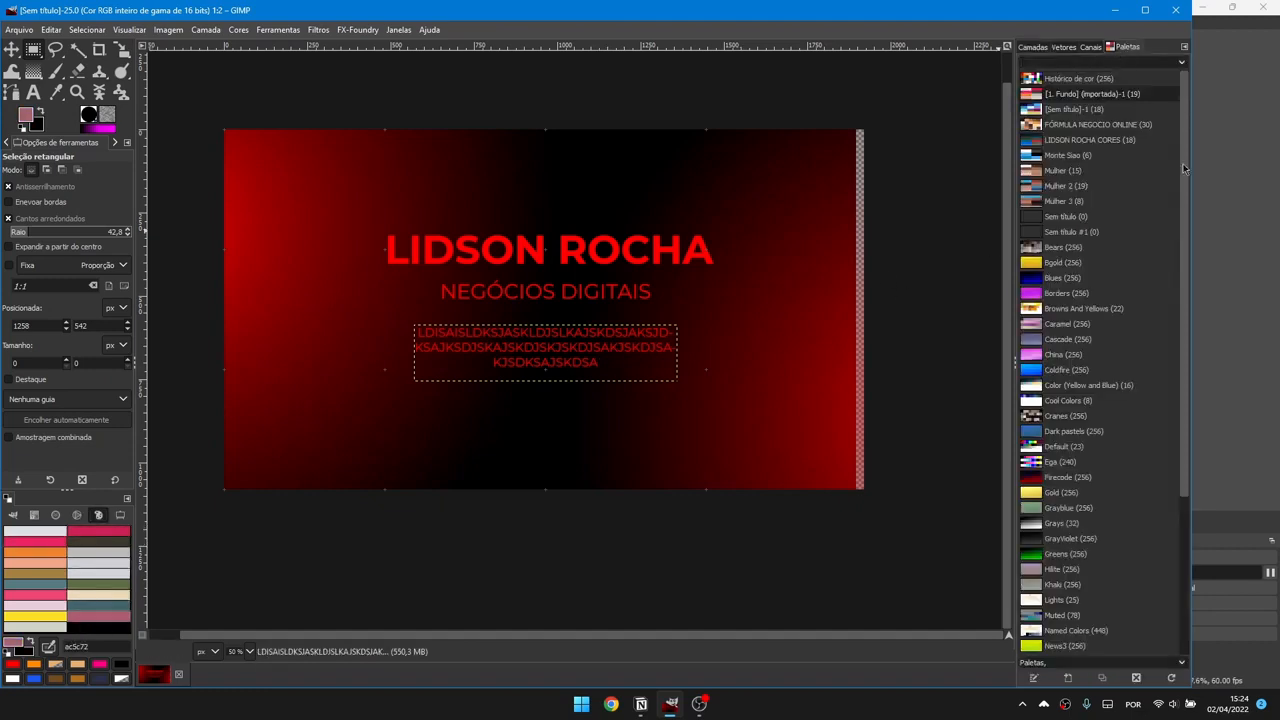
click(1068, 173)
click(1074, 156)
click(1076, 188)
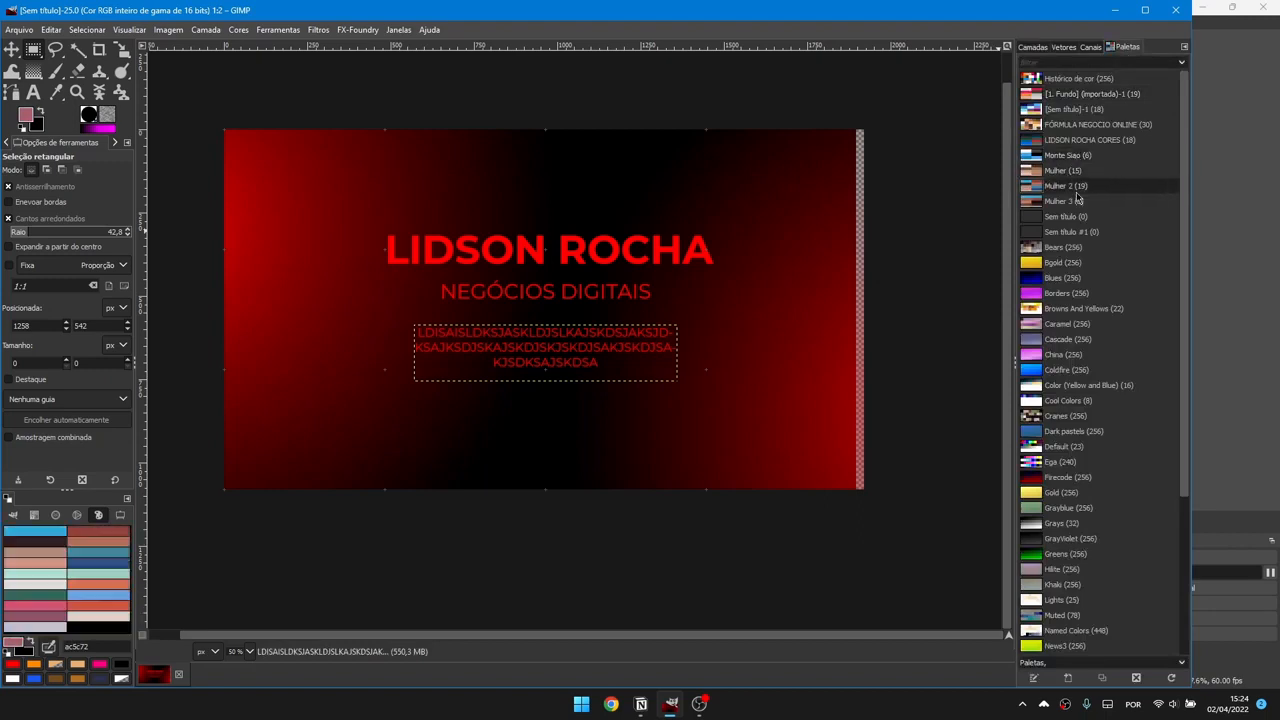
click(1085, 203)
click(1089, 277)
click(1081, 416)
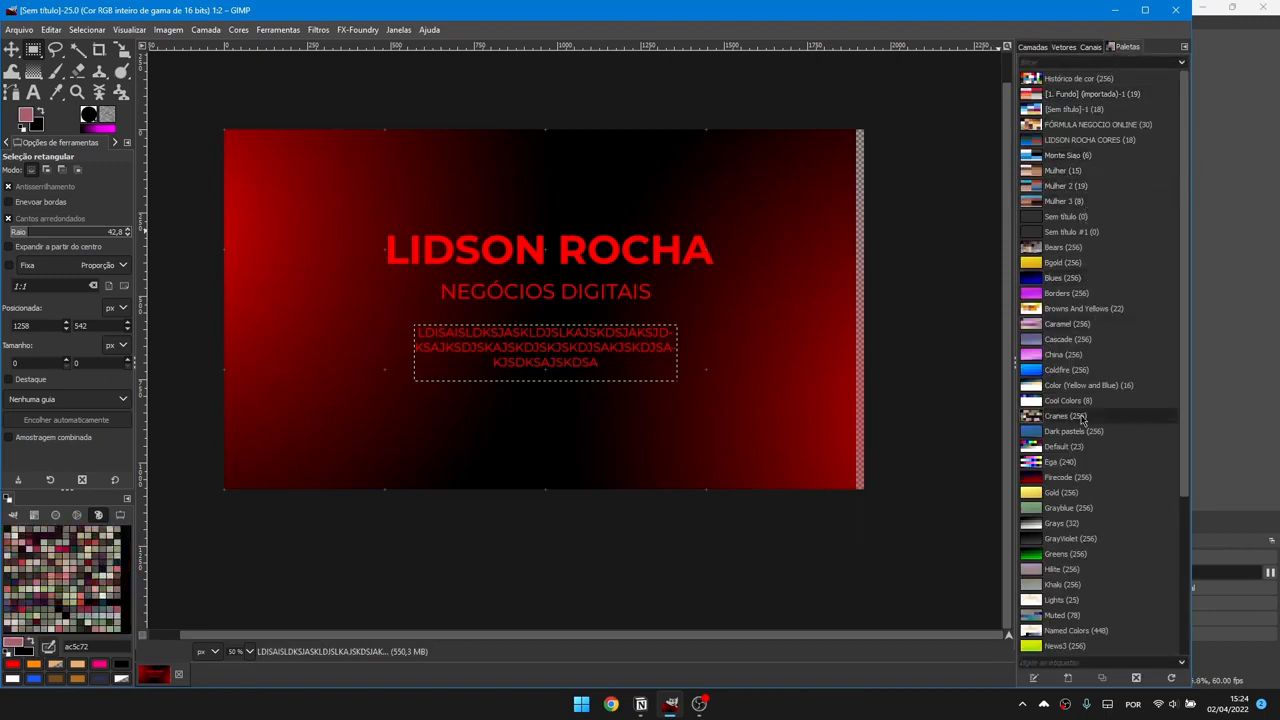
Step: Add a new empty layer, Camada #2, above the top paragraph layer
click(1030, 51)
click(1143, 127)
key(ctrl+shift+n)
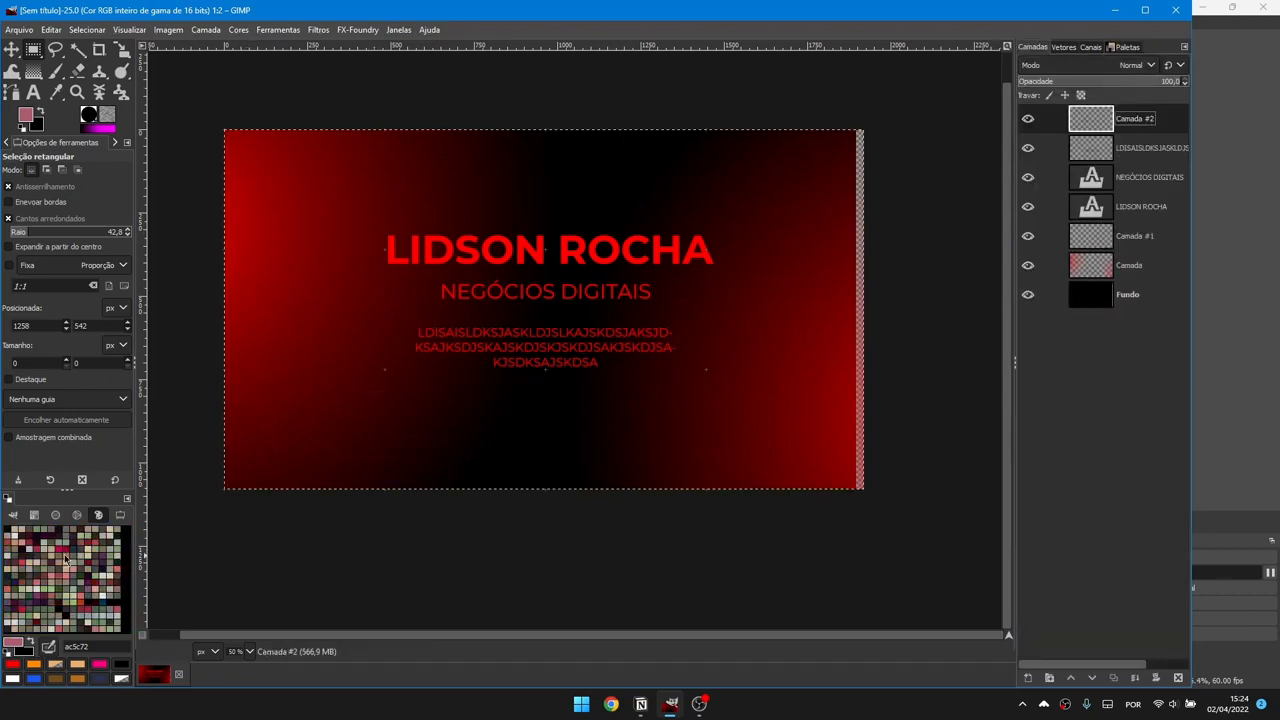
Step: Test magenta, olive and red swatch fills on Camada #2 with a rounded rectangle selection
drag(60, 556, 480, 391)
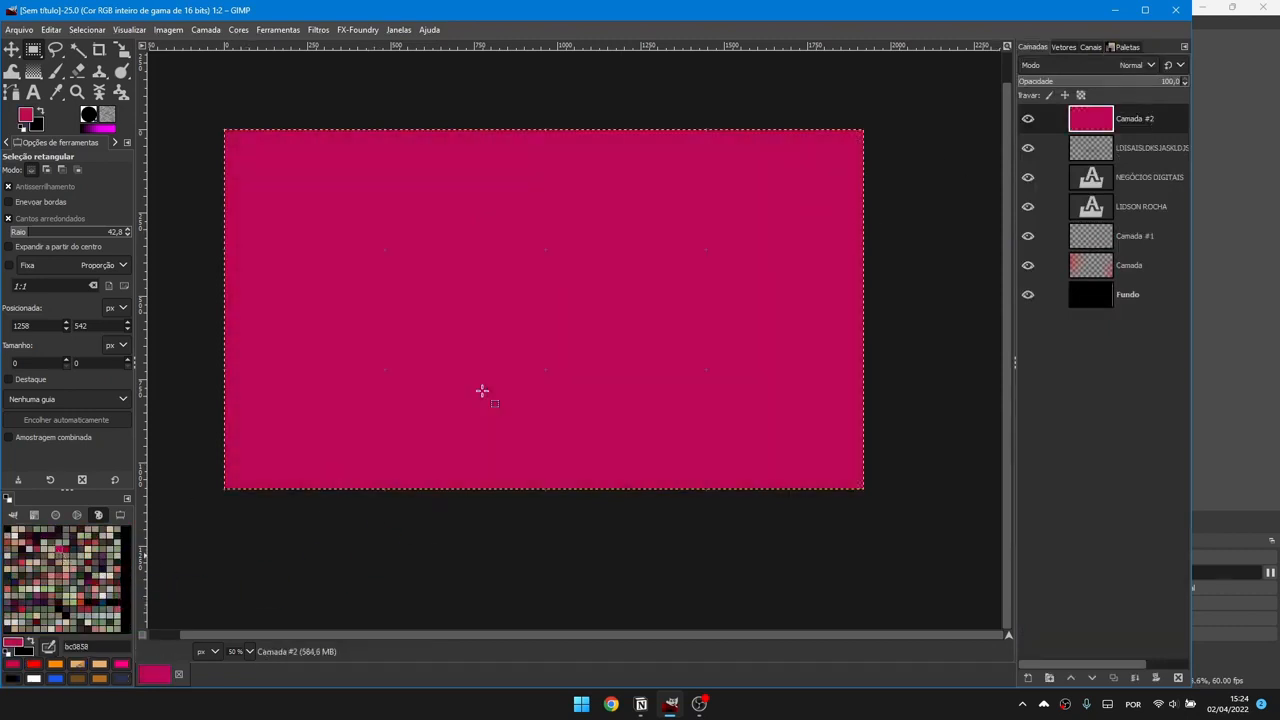
drag(60, 592, 377, 351)
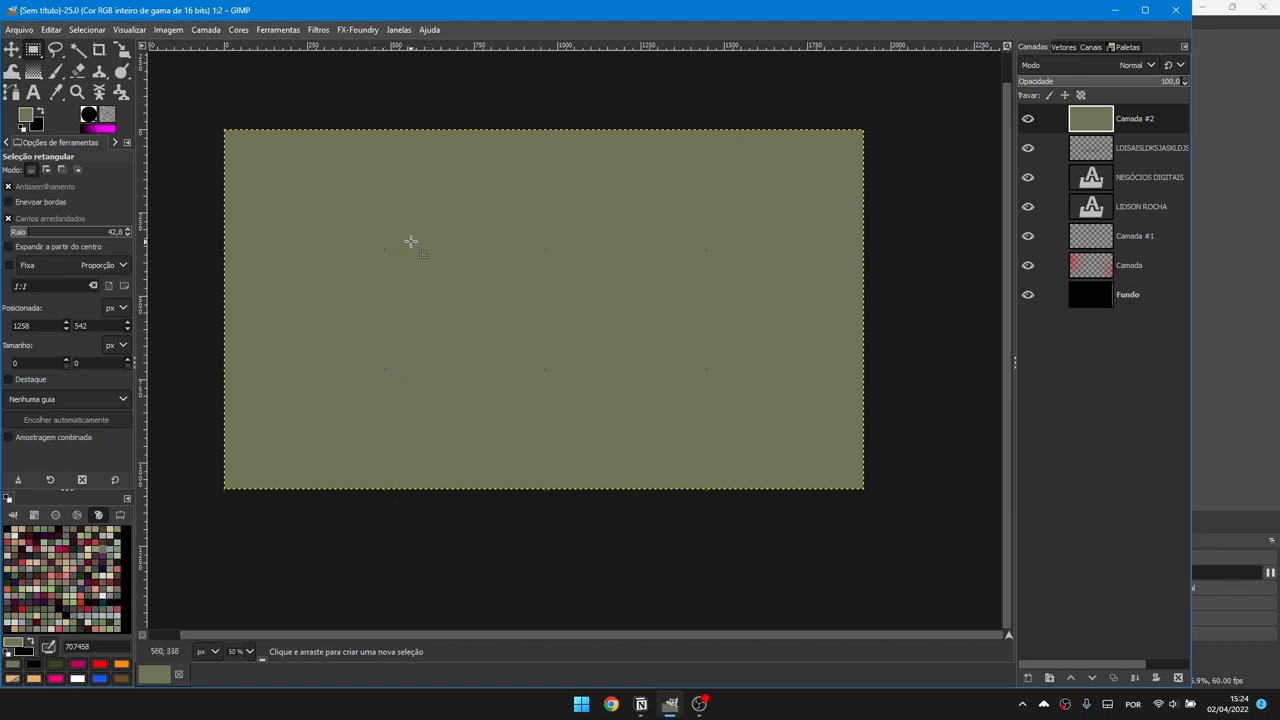
drag(411, 242, 553, 342)
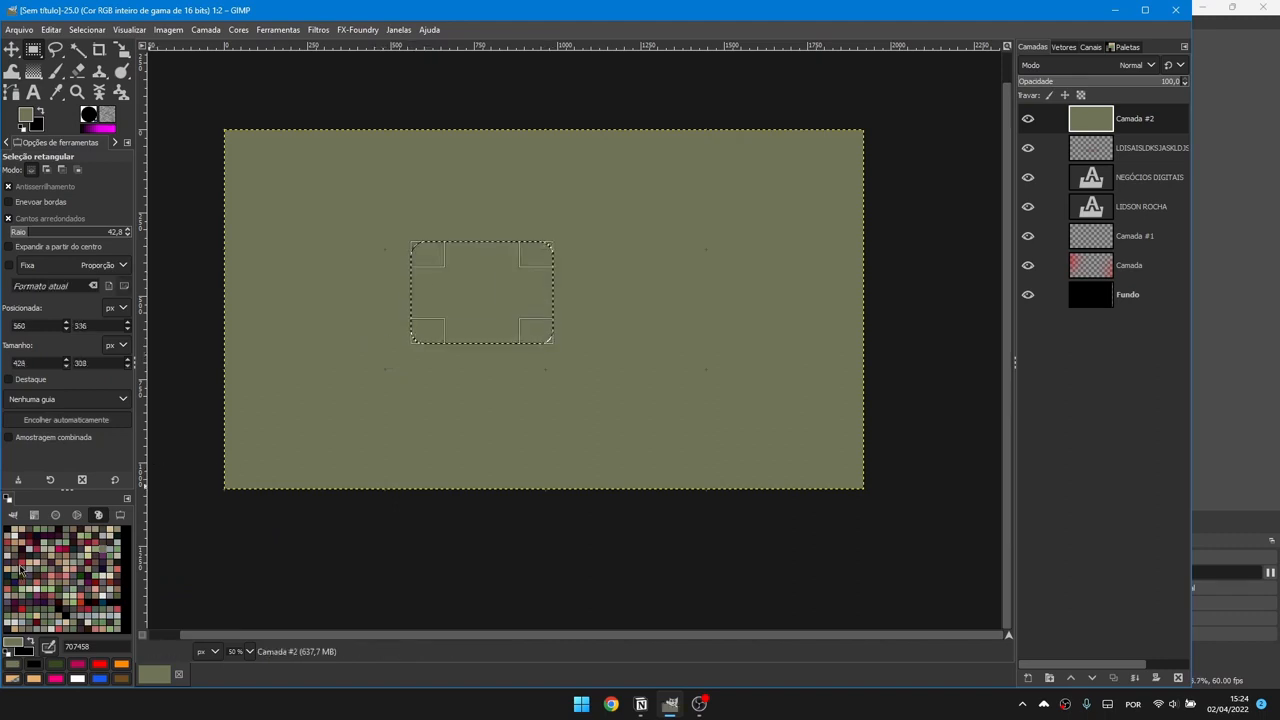
drag(21, 565, 289, 409)
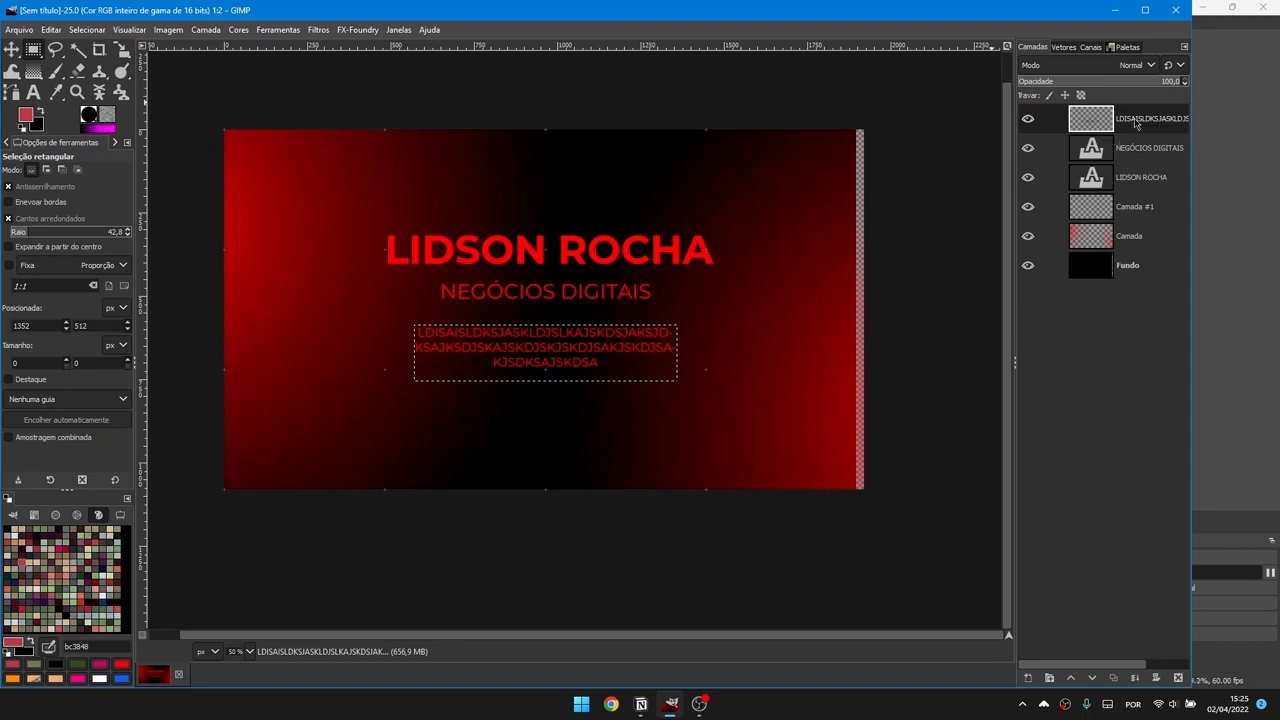
Step: Toggle the paragraph and subtitle layers' visibility to compare, then select the Fundo layer
click(1030, 121)
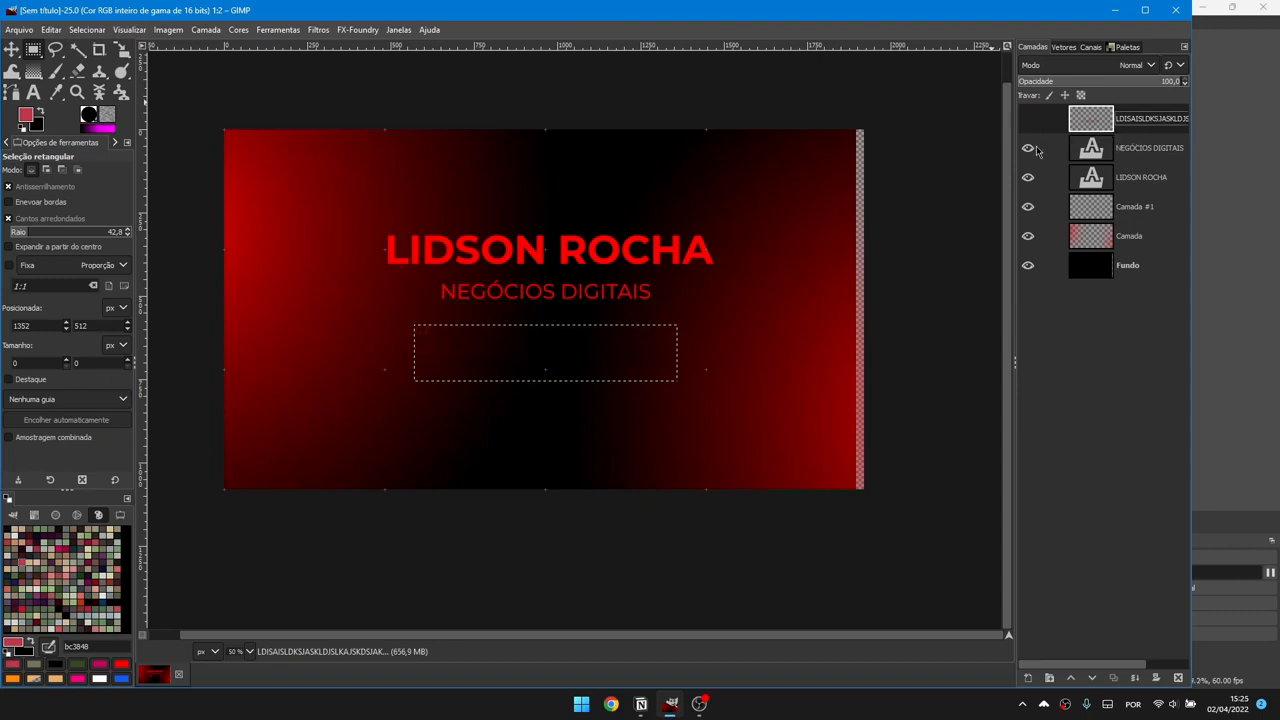
click(1031, 148)
click(1031, 120)
click(1031, 147)
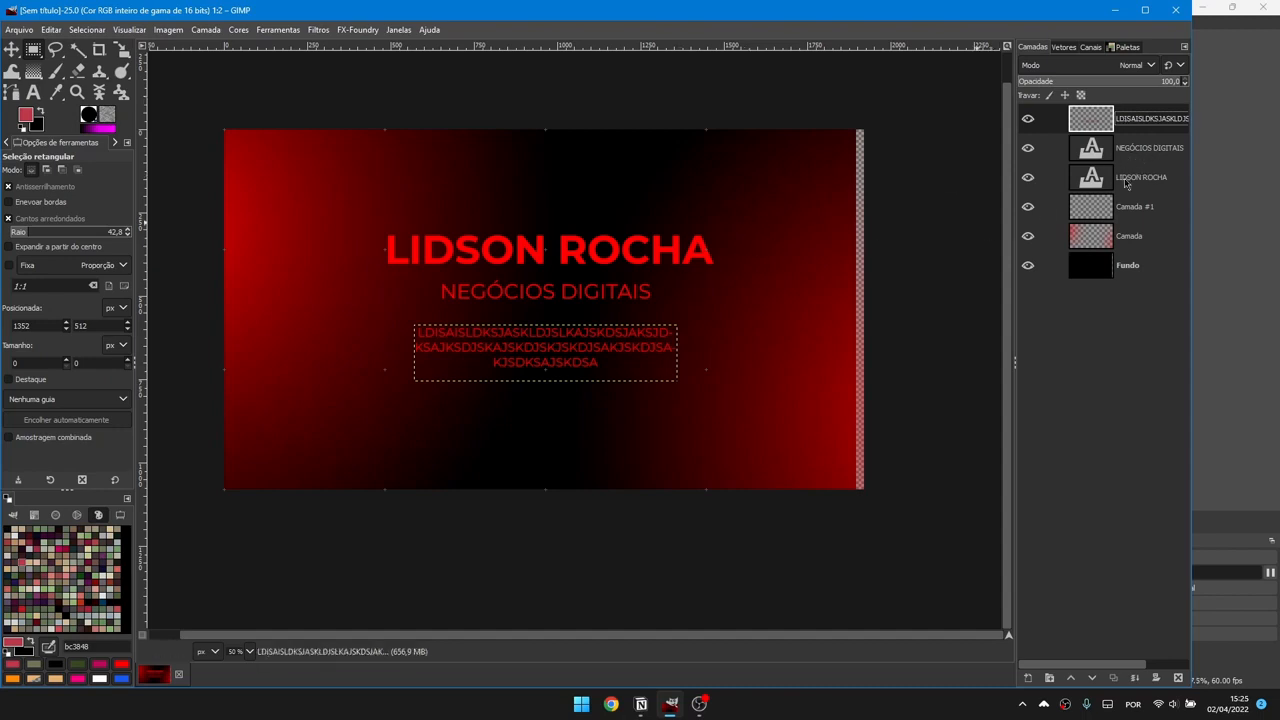
click(1135, 266)
click(1167, 126)
click(1125, 270)
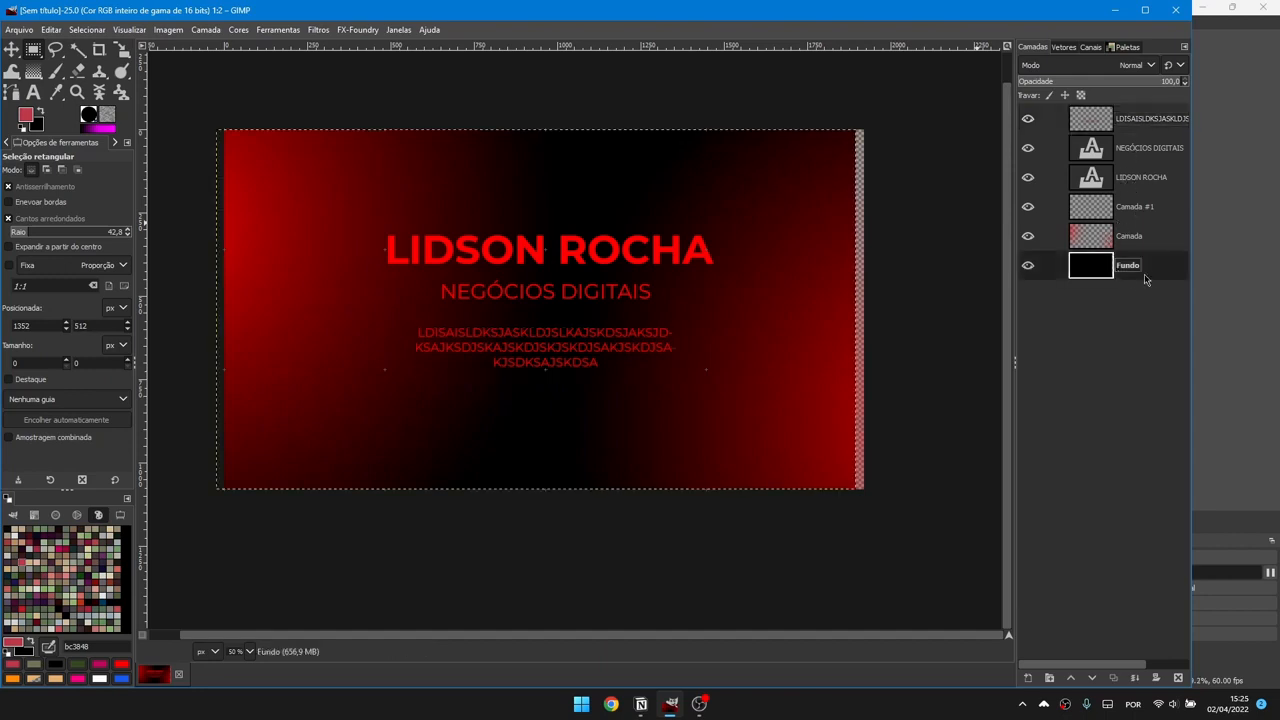
Step: Scale the Fundo layer to 2329×1310 px so it extends past the canvas
key(shift+s)
click(740, 318)
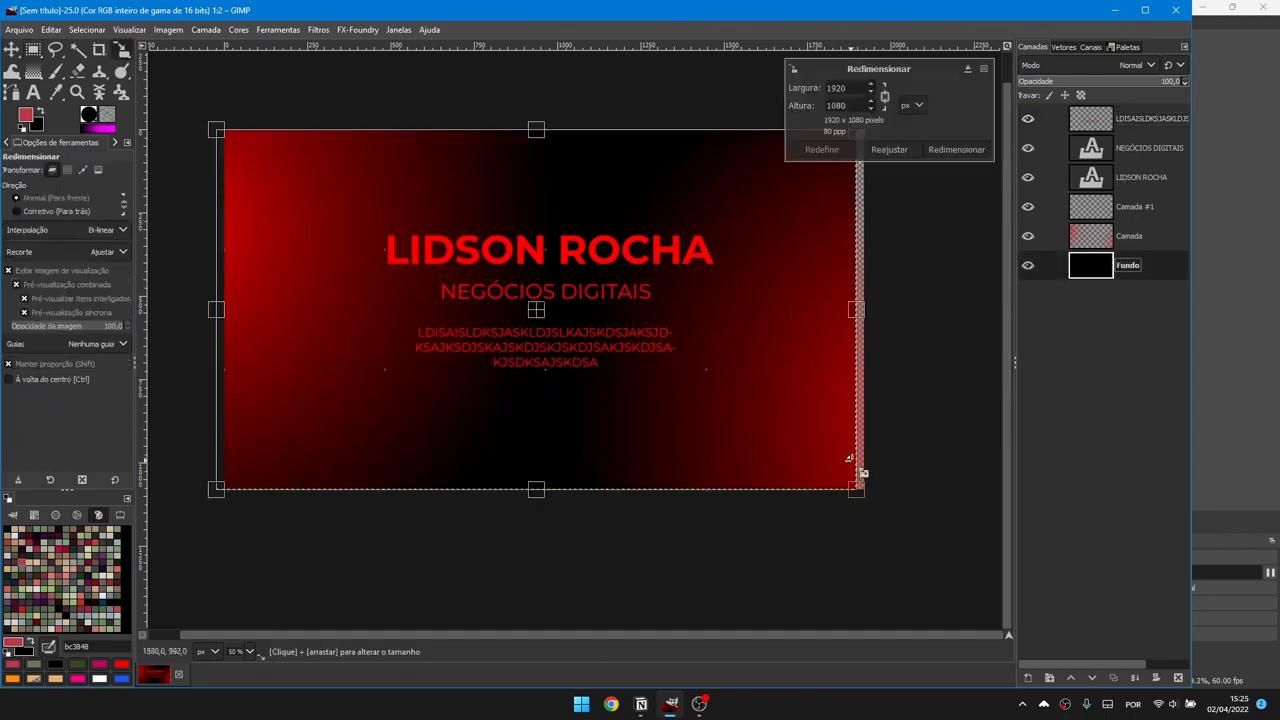
drag(957, 563, 921, 449)
click(956, 149)
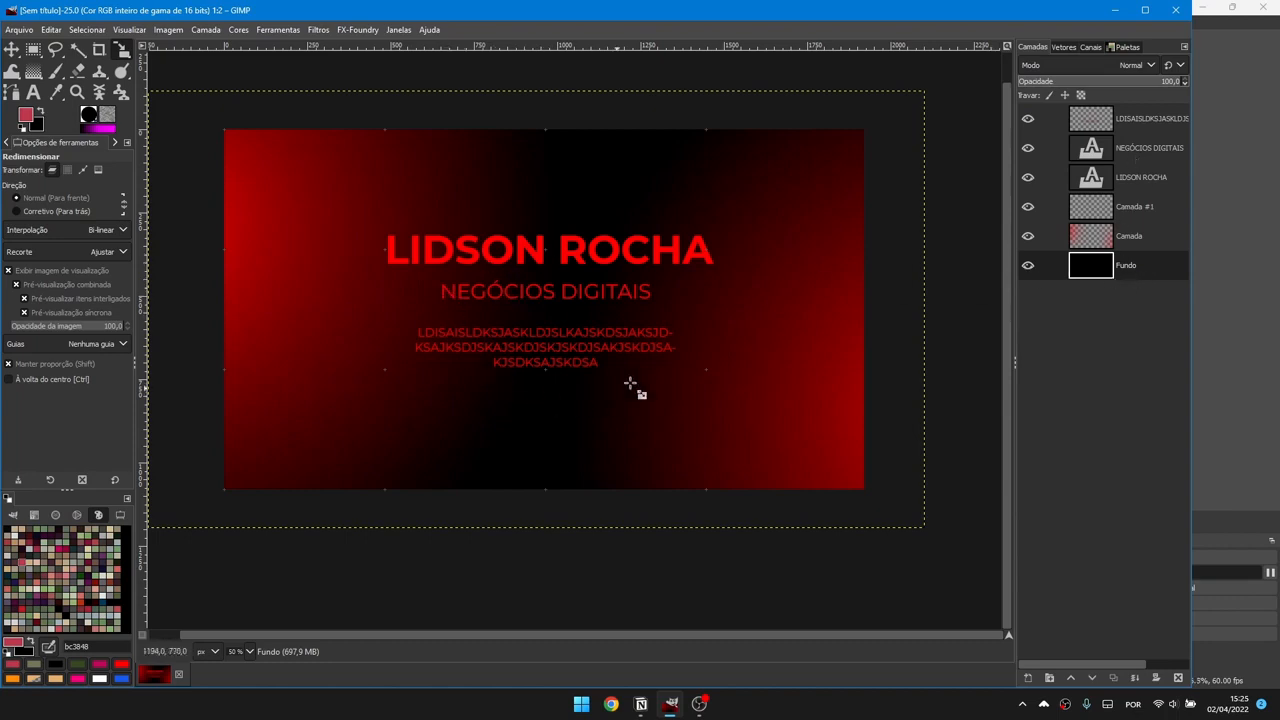
Step: Add a new layer and fill a rounded rectangle selection with magenta
click(1133, 128)
key(ctrl+shift+n)
key(r)
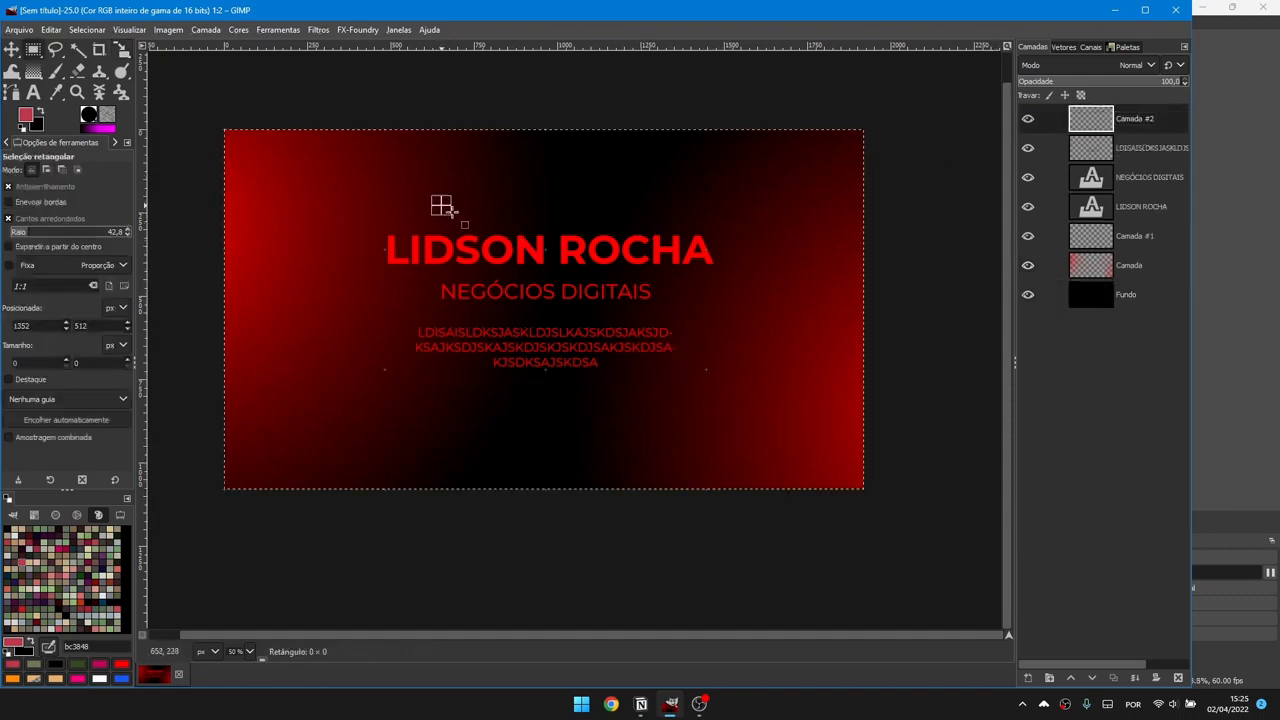
drag(441, 205, 605, 242)
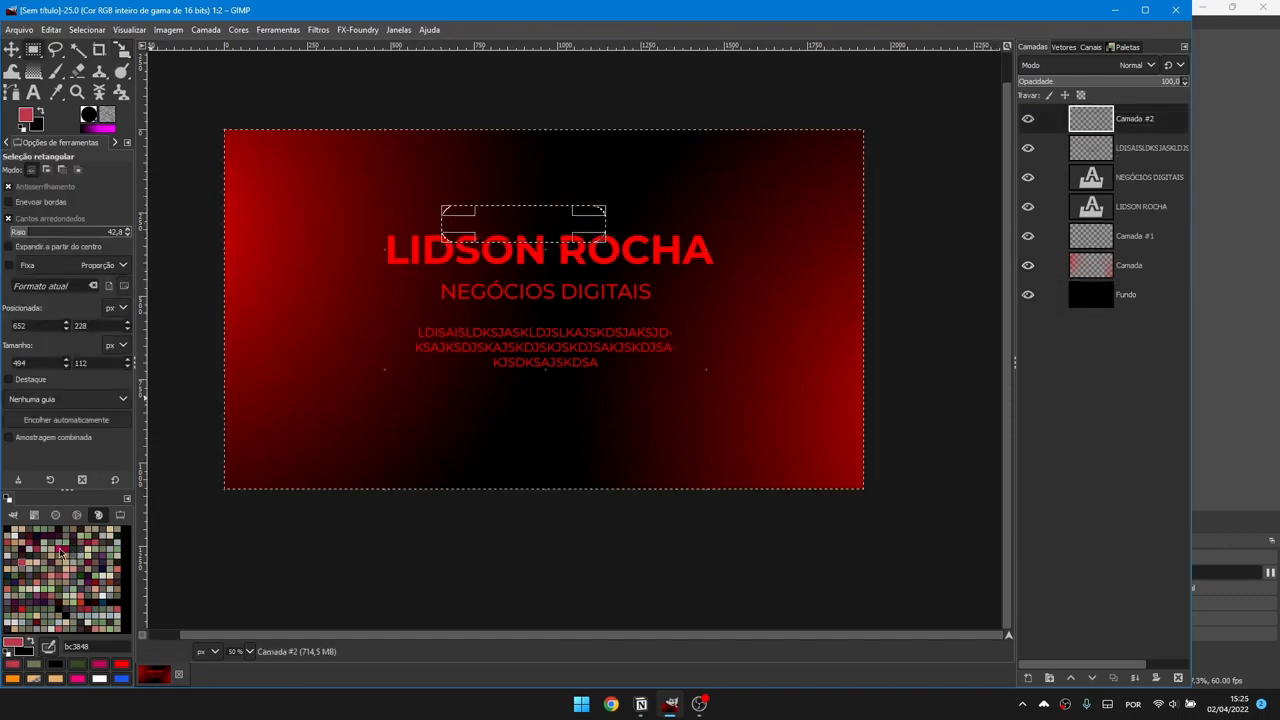
drag(60, 550, 480, 225)
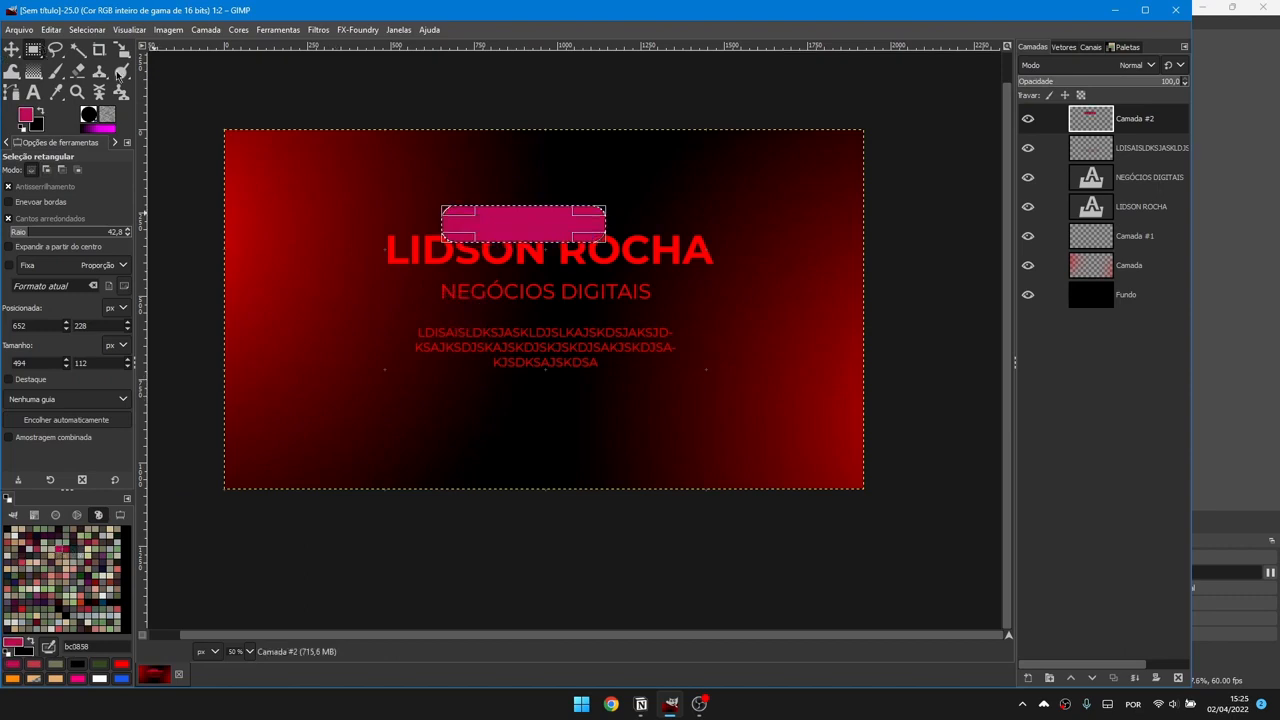
click(623, 194)
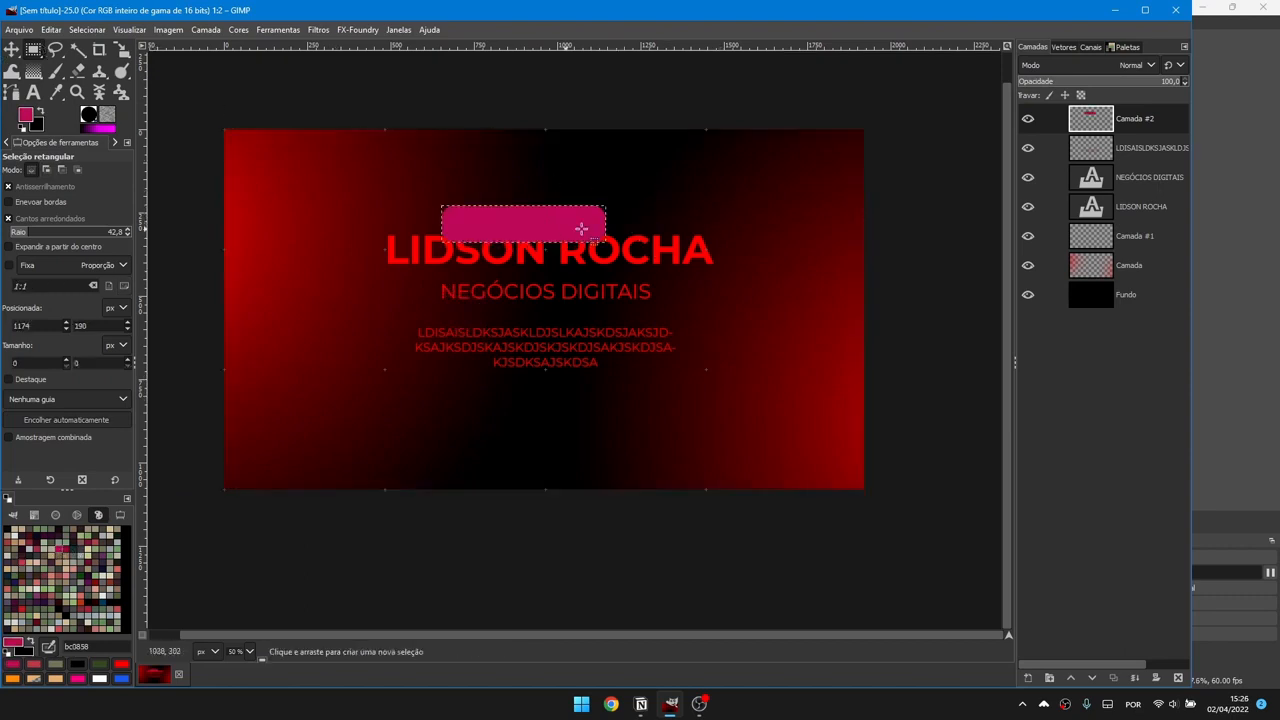
key(m)
drag(586, 220, 690, 248)
scroll(655, 262, up, 3)
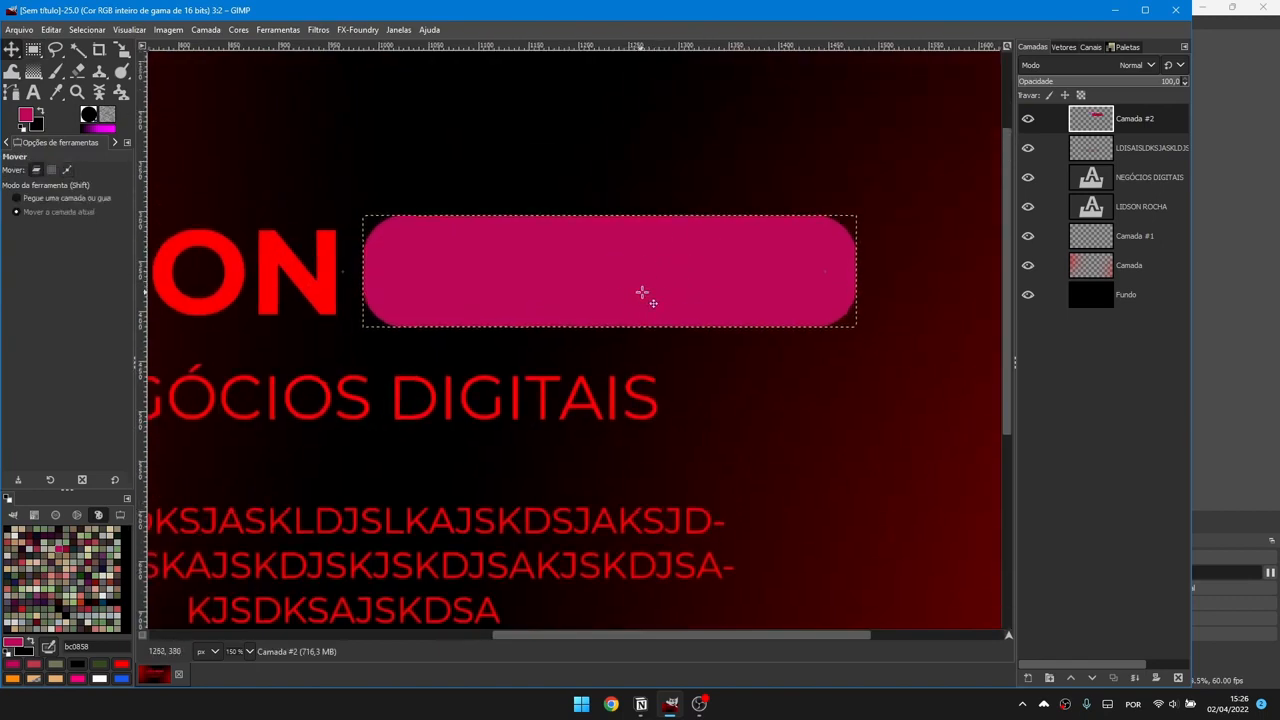
drag(1146, 124, 1147, 221)
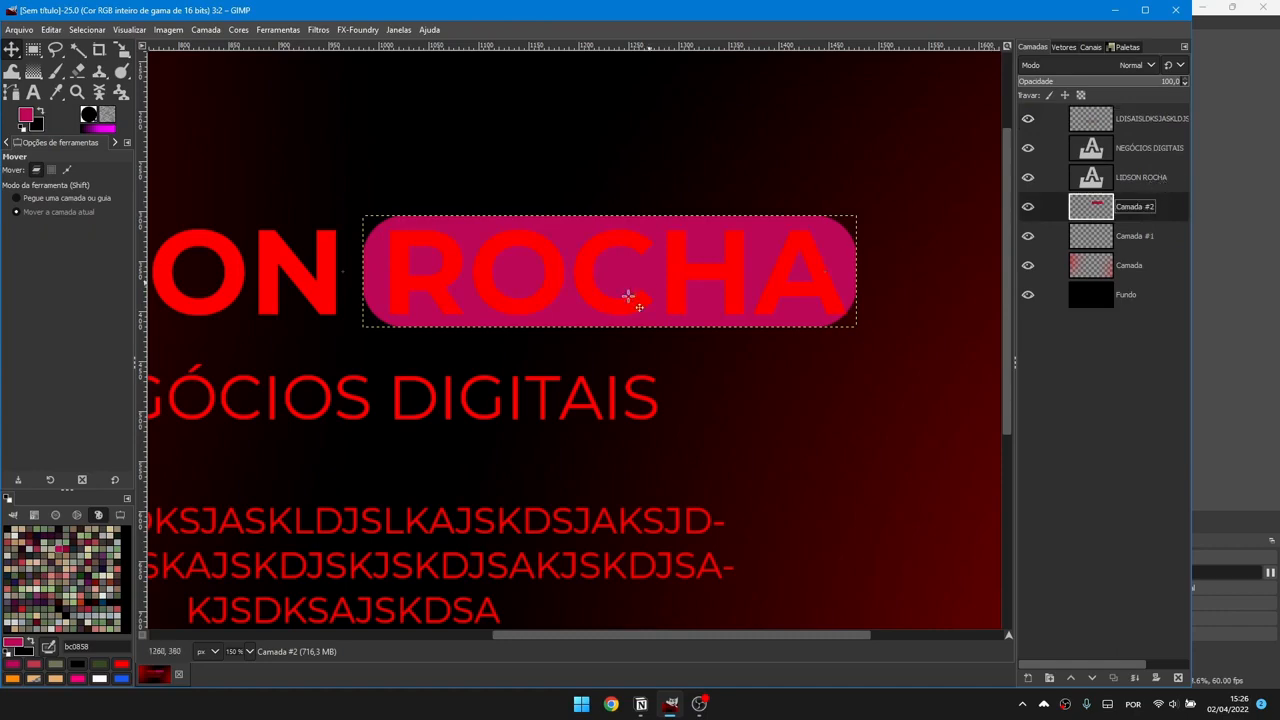
scroll(632, 295, down, 6)
scroll(650, 297, up, 2)
scroll(645, 296, up, 1)
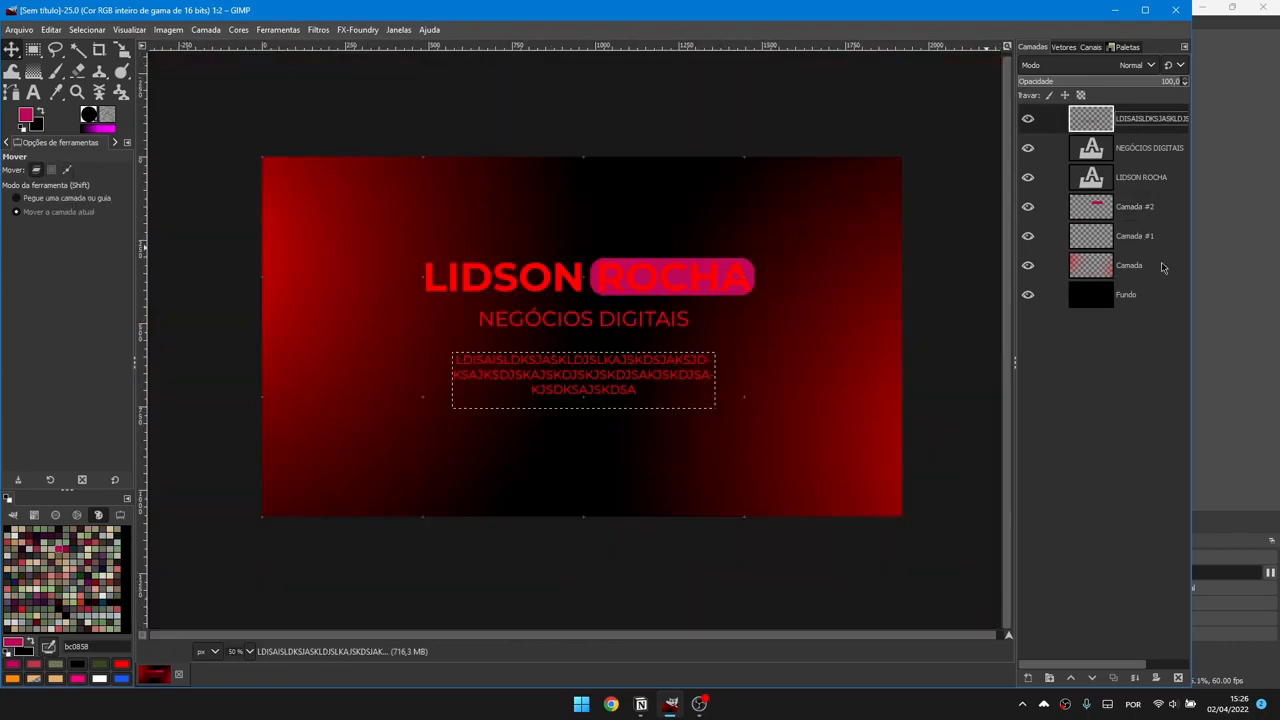
click(1145, 210)
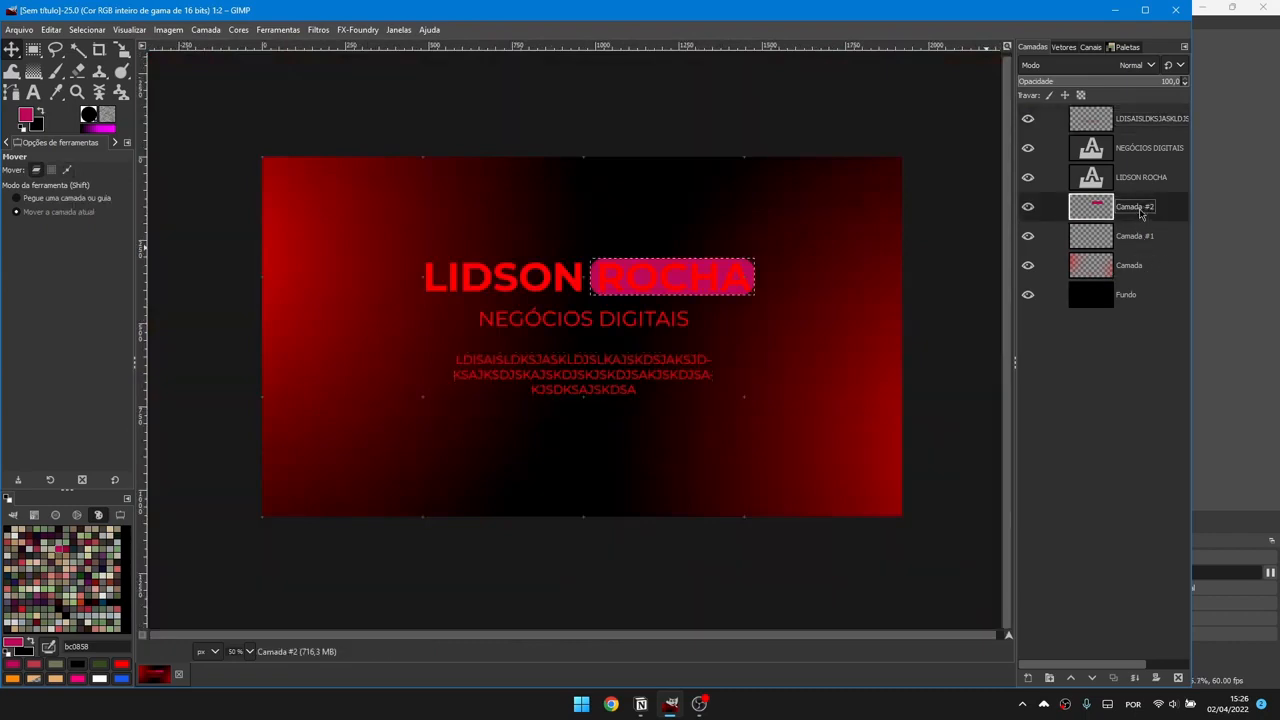
click(1124, 182)
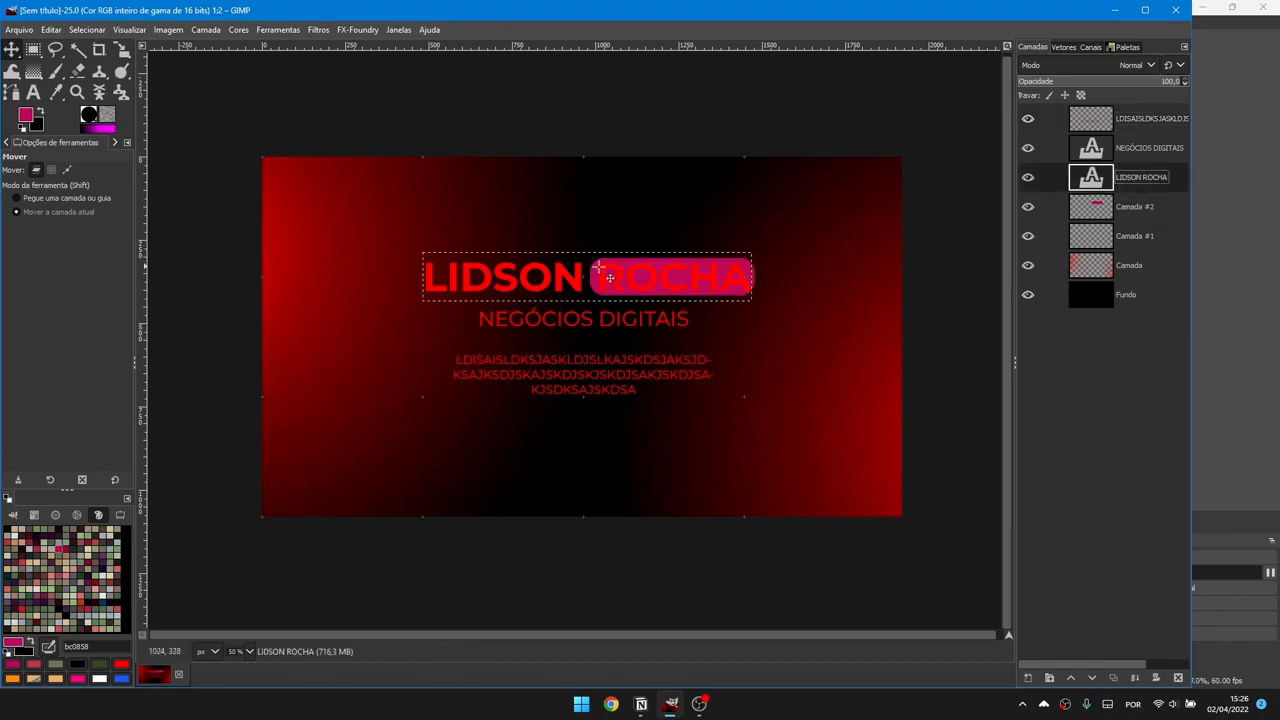
scroll(597, 266, up, 5)
scroll(555, 255, down, 2)
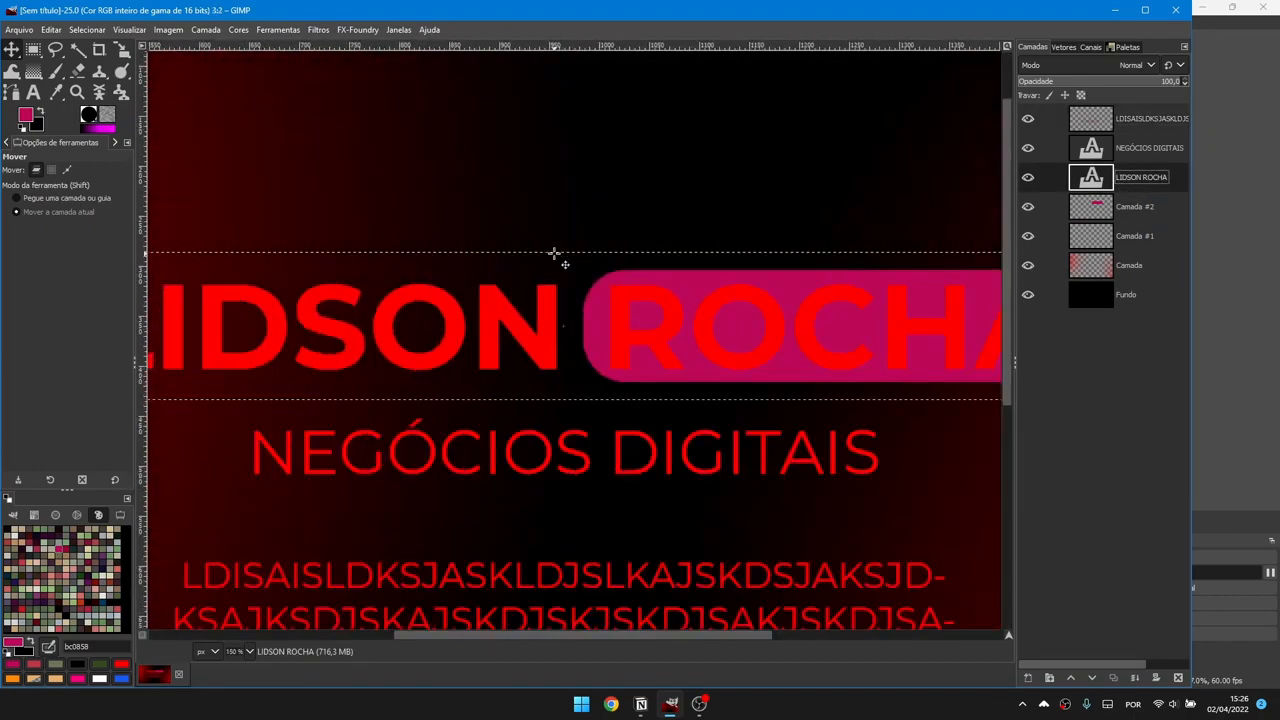
scroll(555, 255, down, 2)
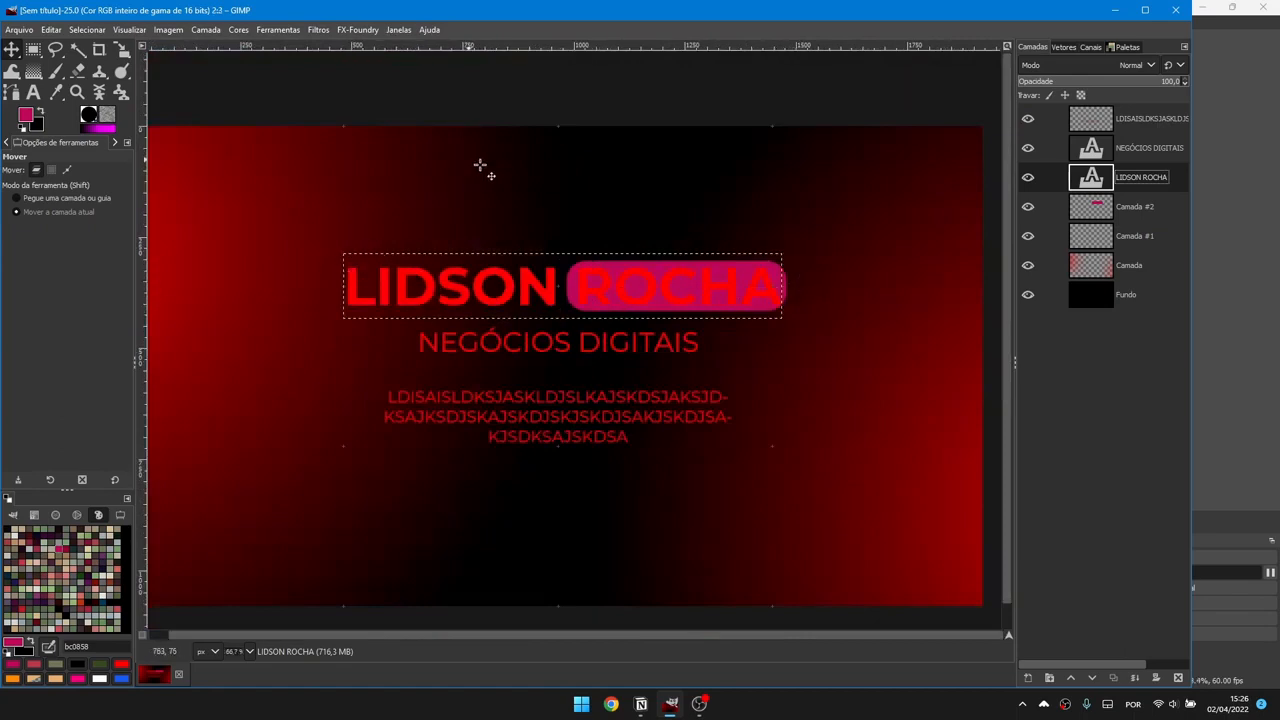
click(180, 33)
mouse_move(205, 30)
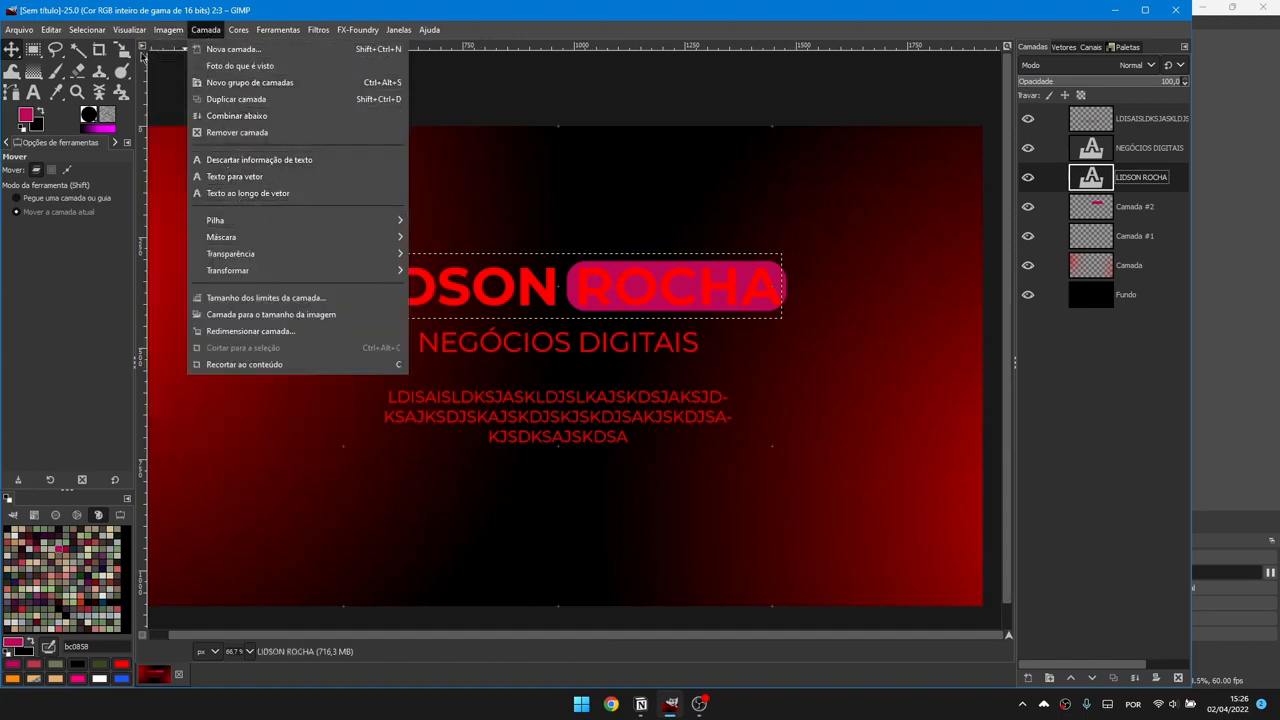
mouse_move(128, 30)
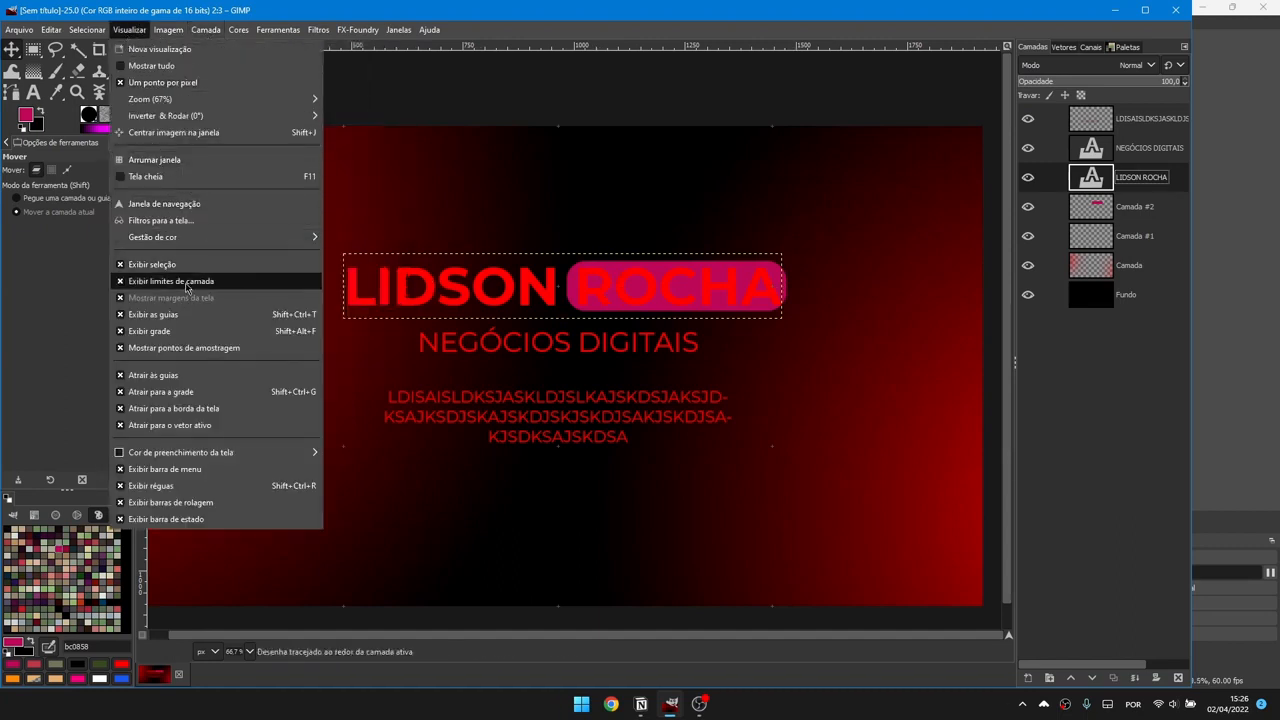
click(160, 287)
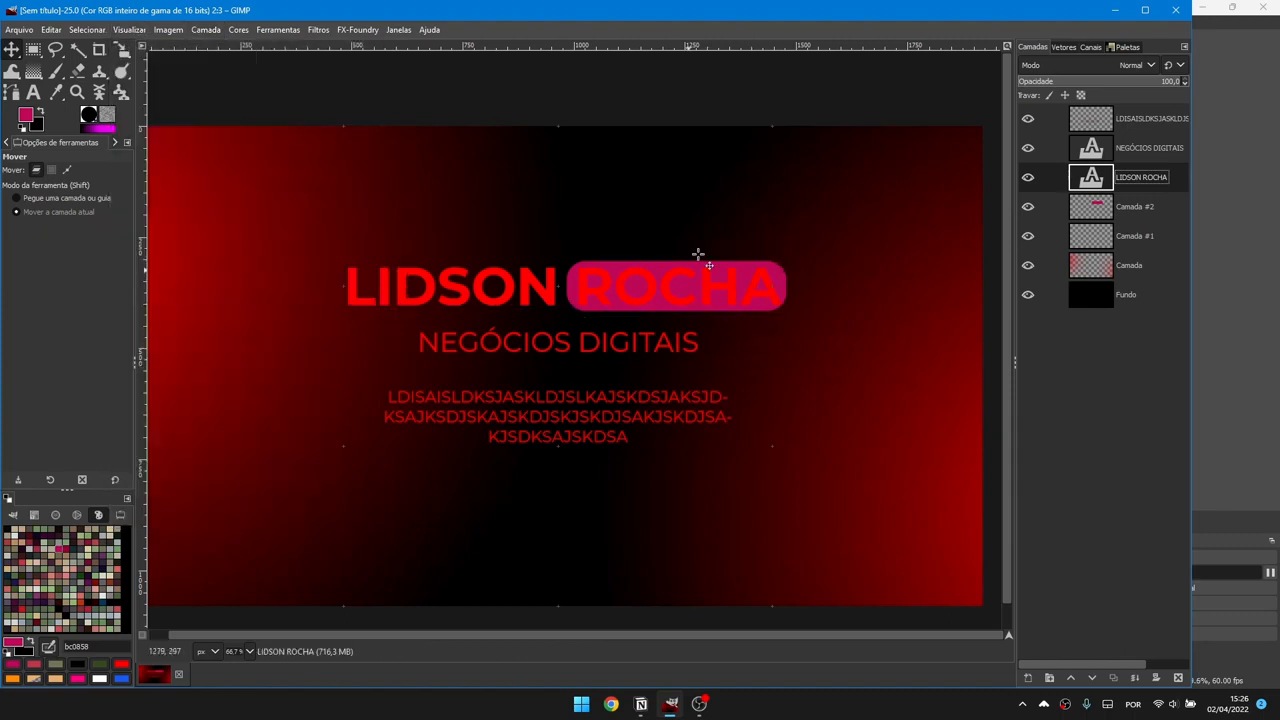
click(137, 35)
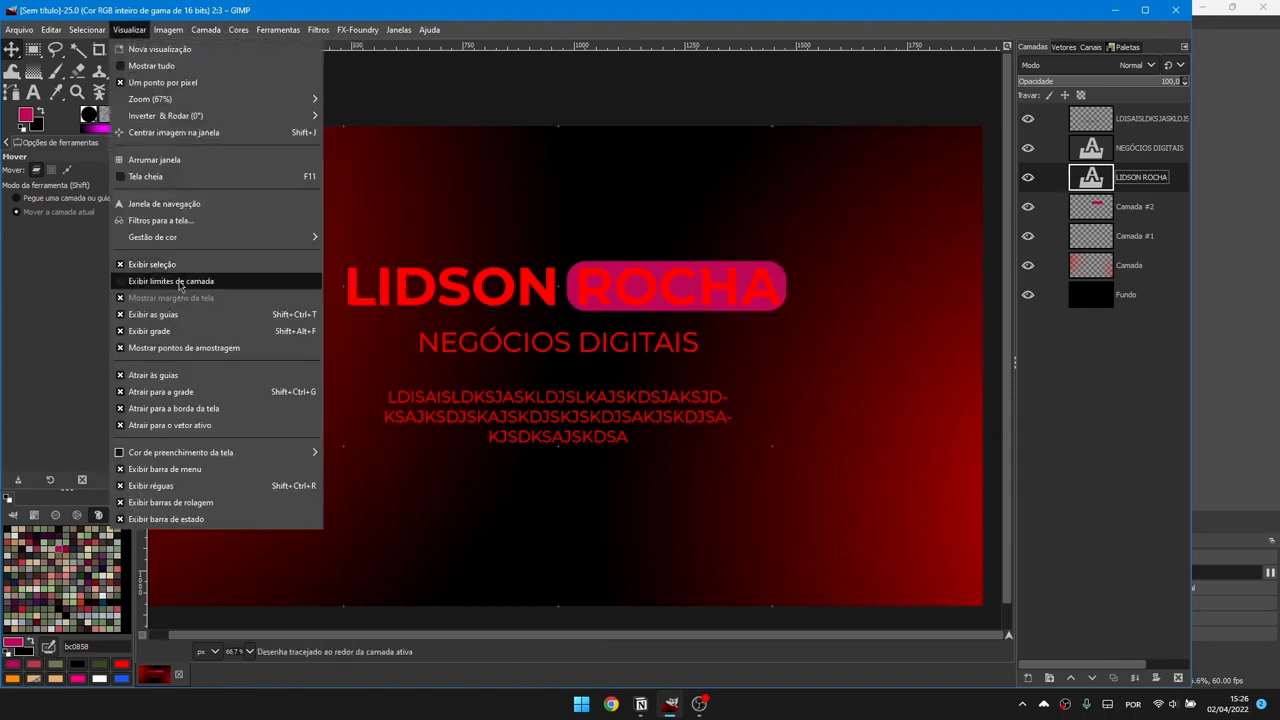
click(178, 282)
Step: Add a new empty layer, Camada #3, above the top paragraph text layer
click(1149, 123)
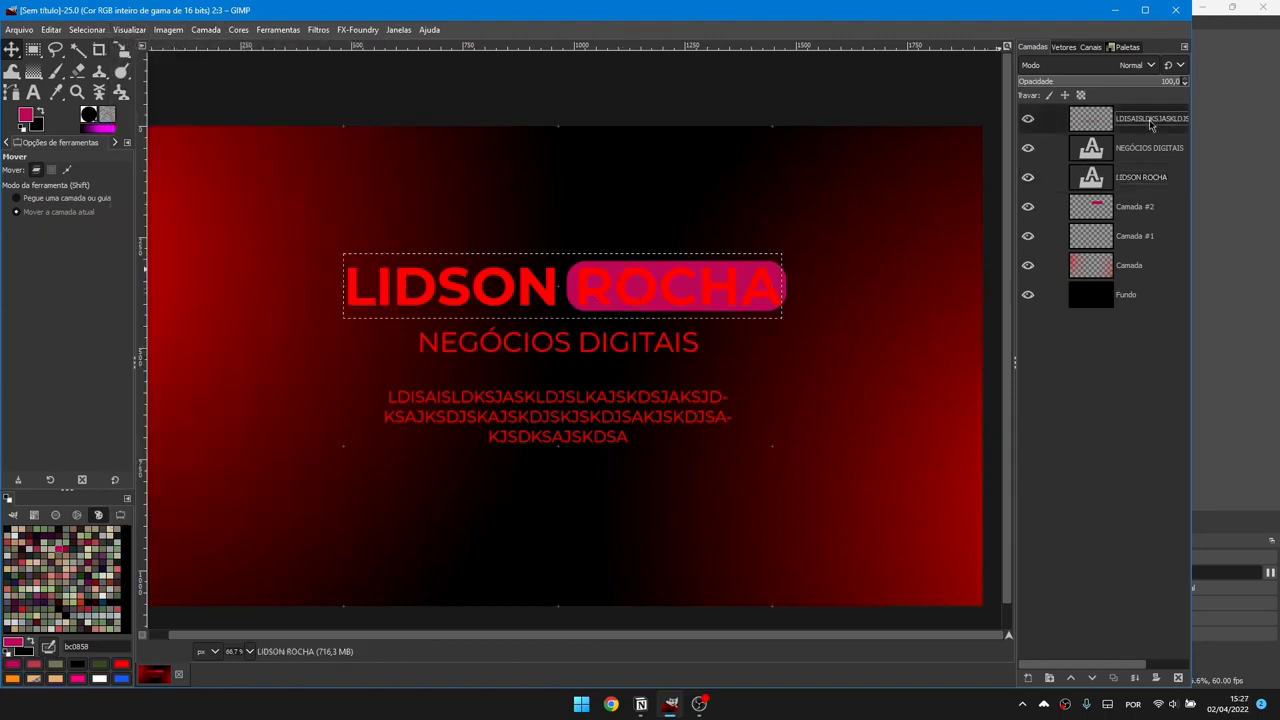
key(ctrl+shift+n)
scroll(783, 236, down, 2)
scroll(753, 251, up, 1)
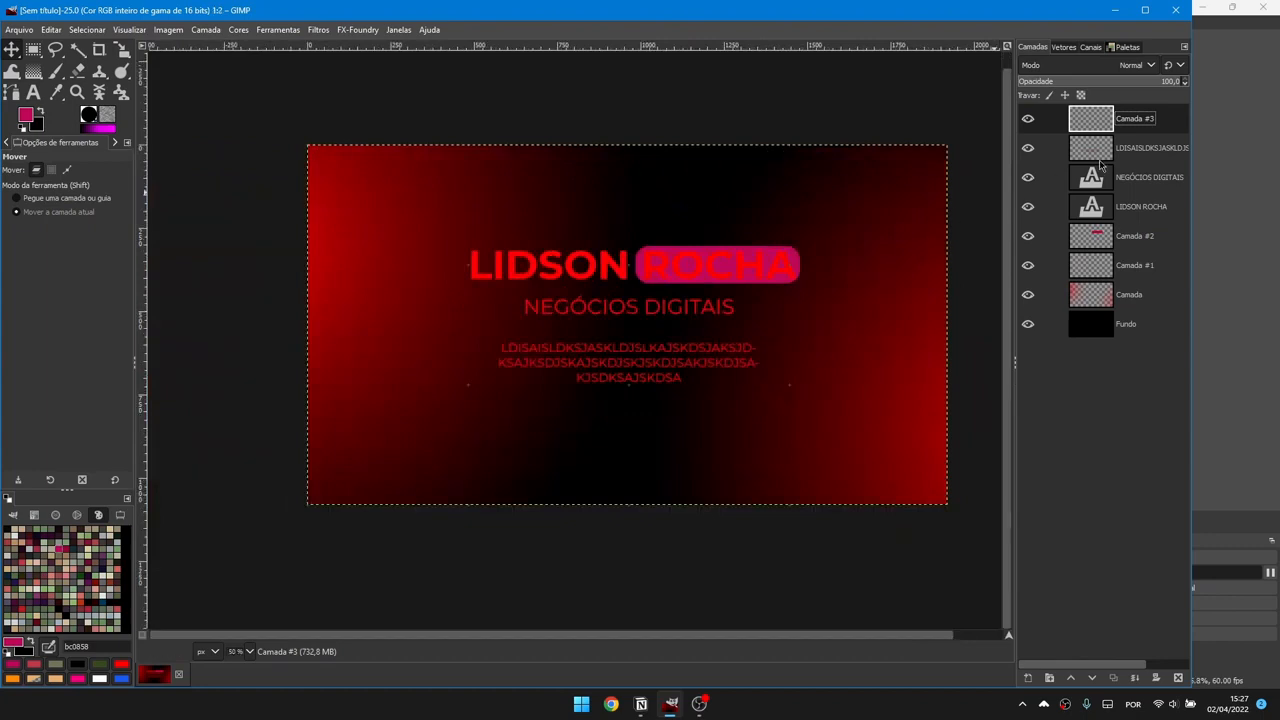
Step: Select a rounded square left of the paragraph and crop Camada #3 to it
key(p)
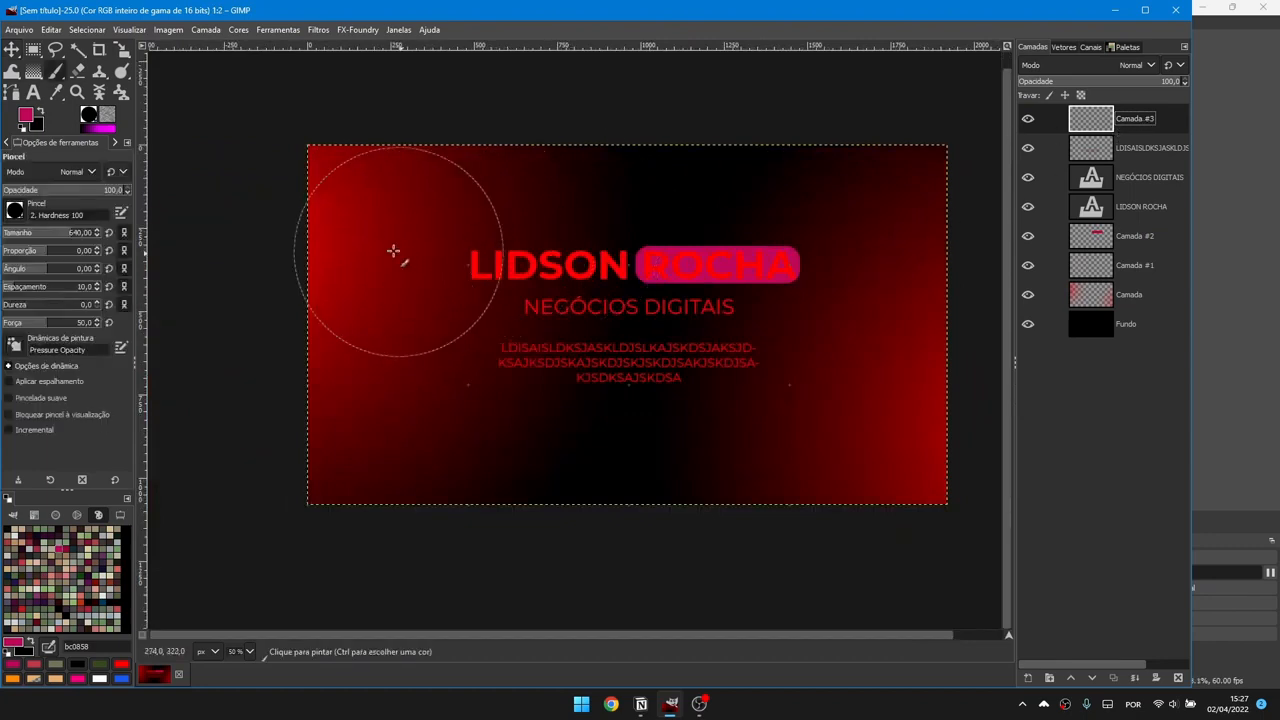
mouse_move(394, 251)
mouse_down()
mouse_move(371, 257)
mouse_move(669, 211)
mouse_move(932, 234)
mouse_move(723, 466)
mouse_move(577, 243)
mouse_move(737, 251)
mouse_up()
key(ctrl+z)
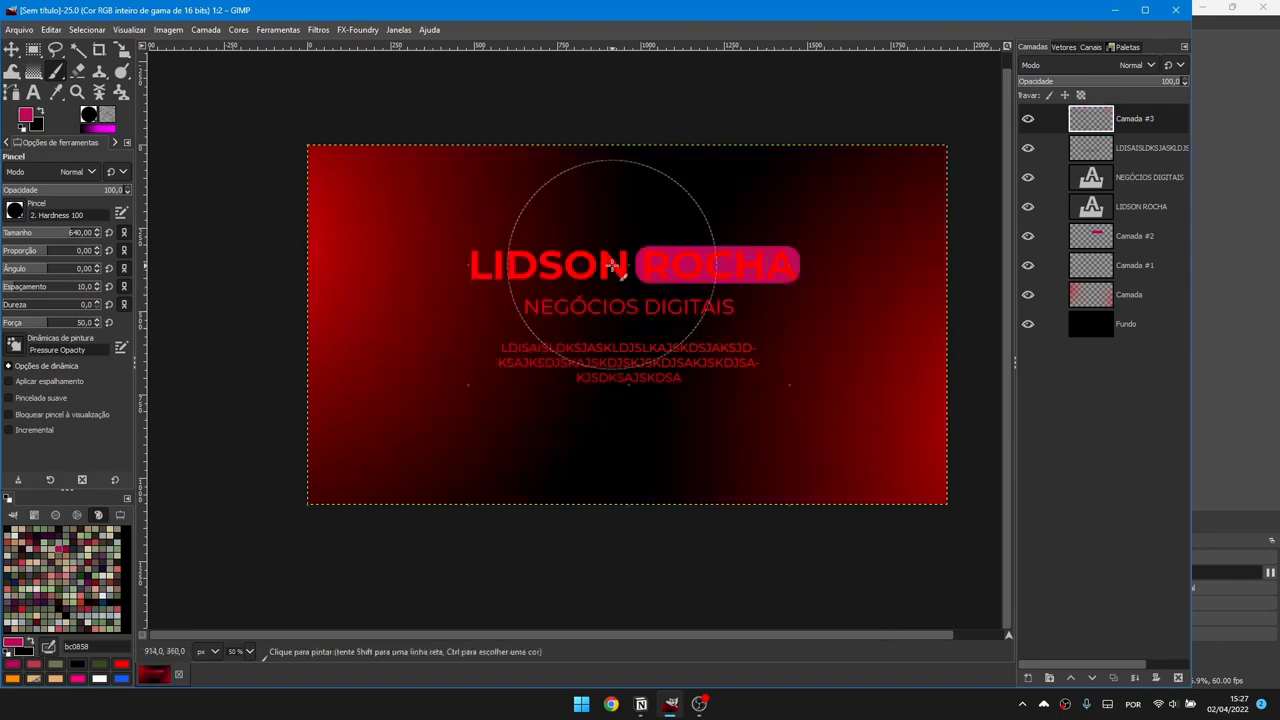
key(r)
mouse_move(345, 324)
mouse_down()
mouse_move(423, 429)
mouse_move(456, 438)
mouse_up()
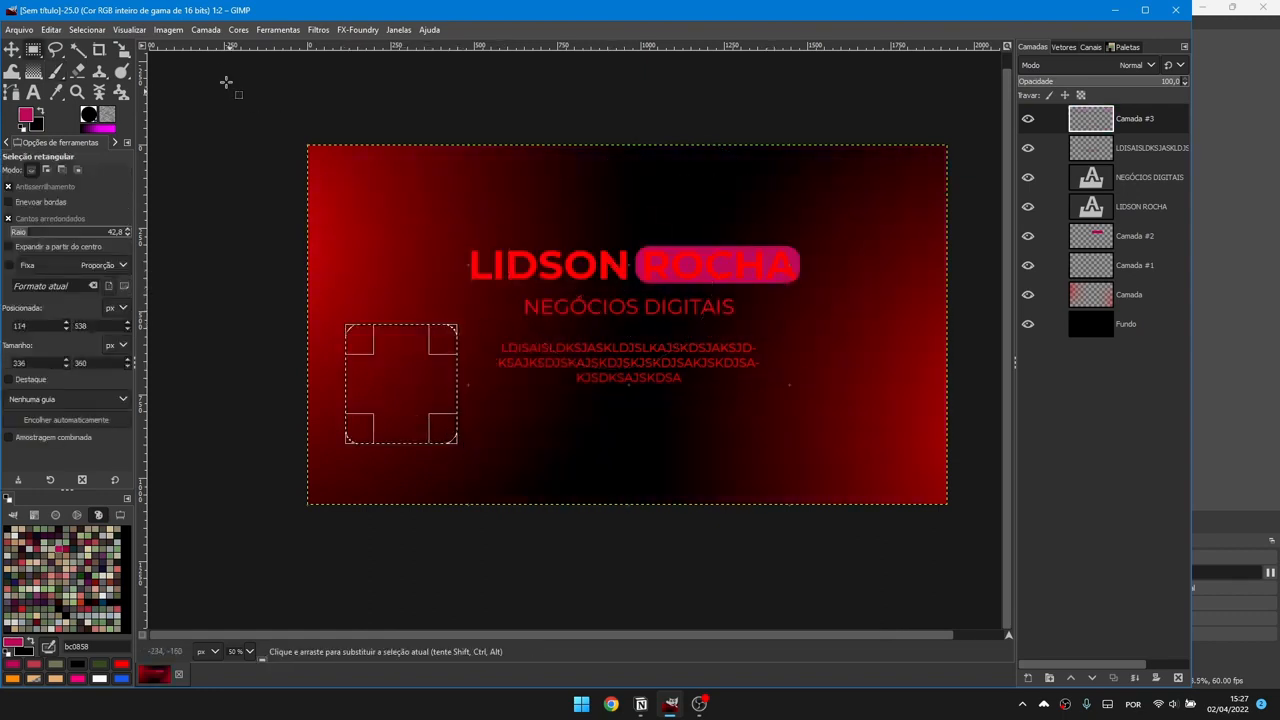
click(205, 29)
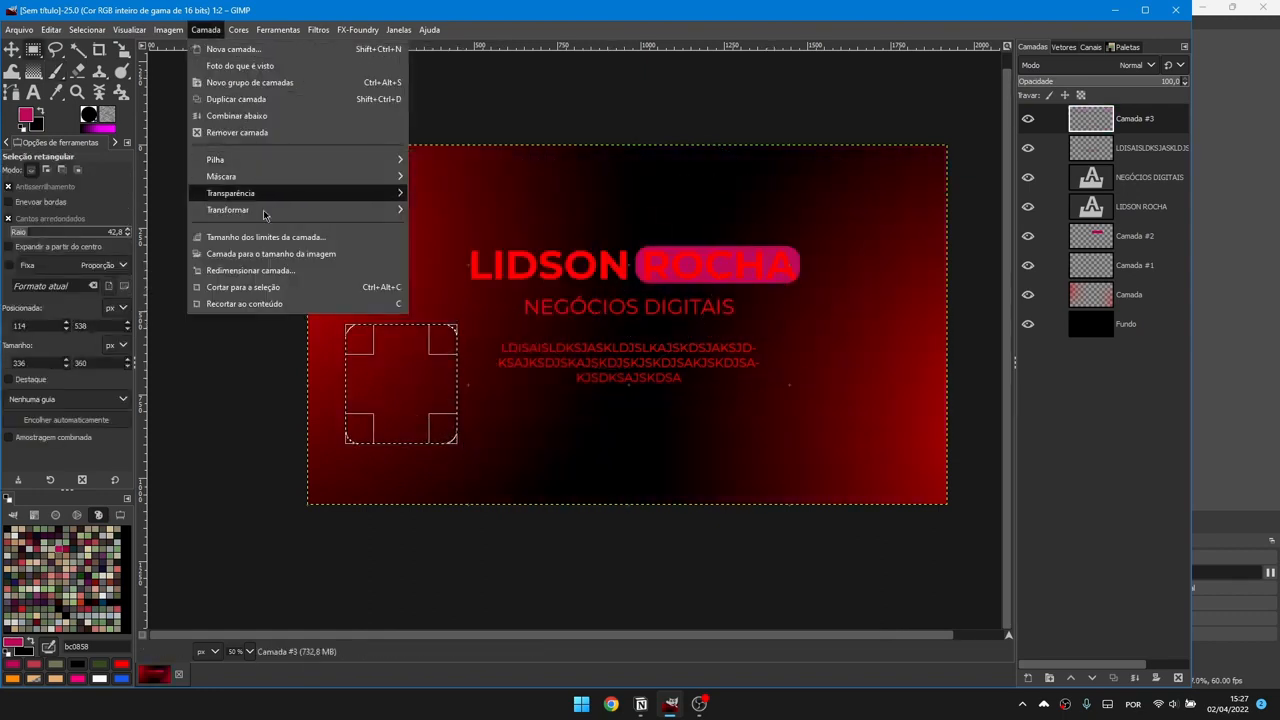
click(265, 287)
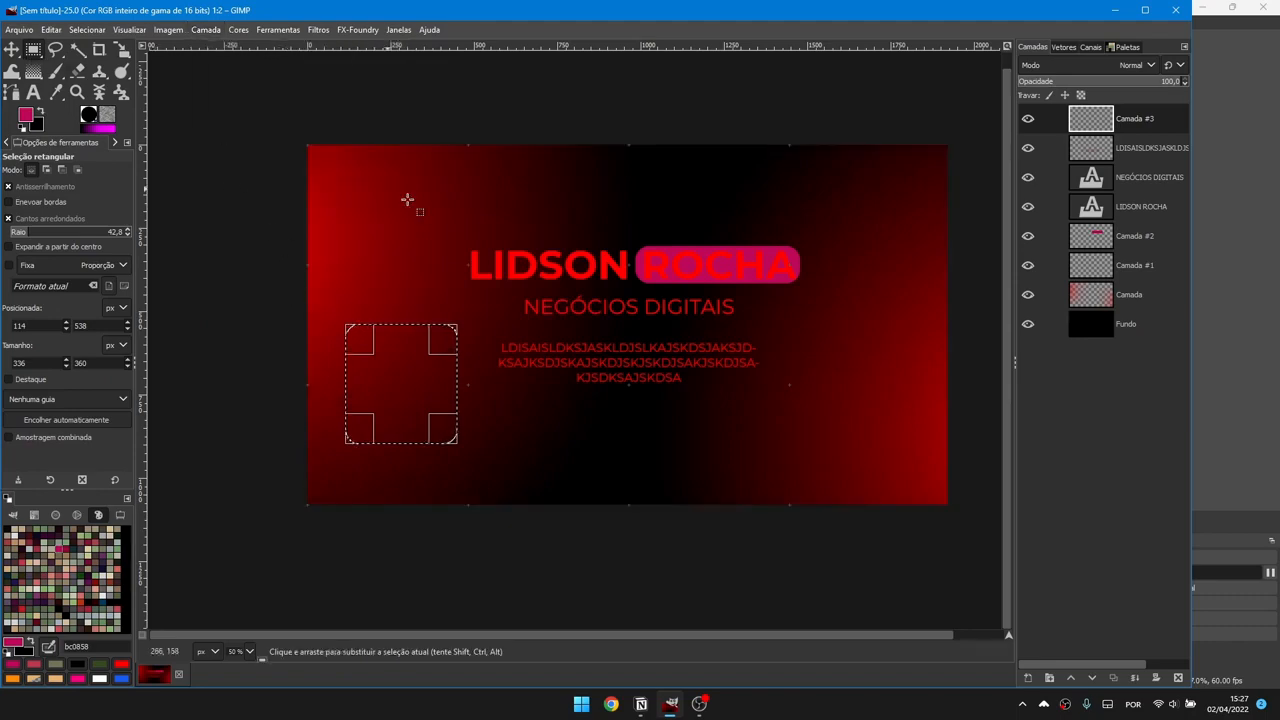
scroll(414, 380, up, 4)
scroll(417, 379, down, 4)
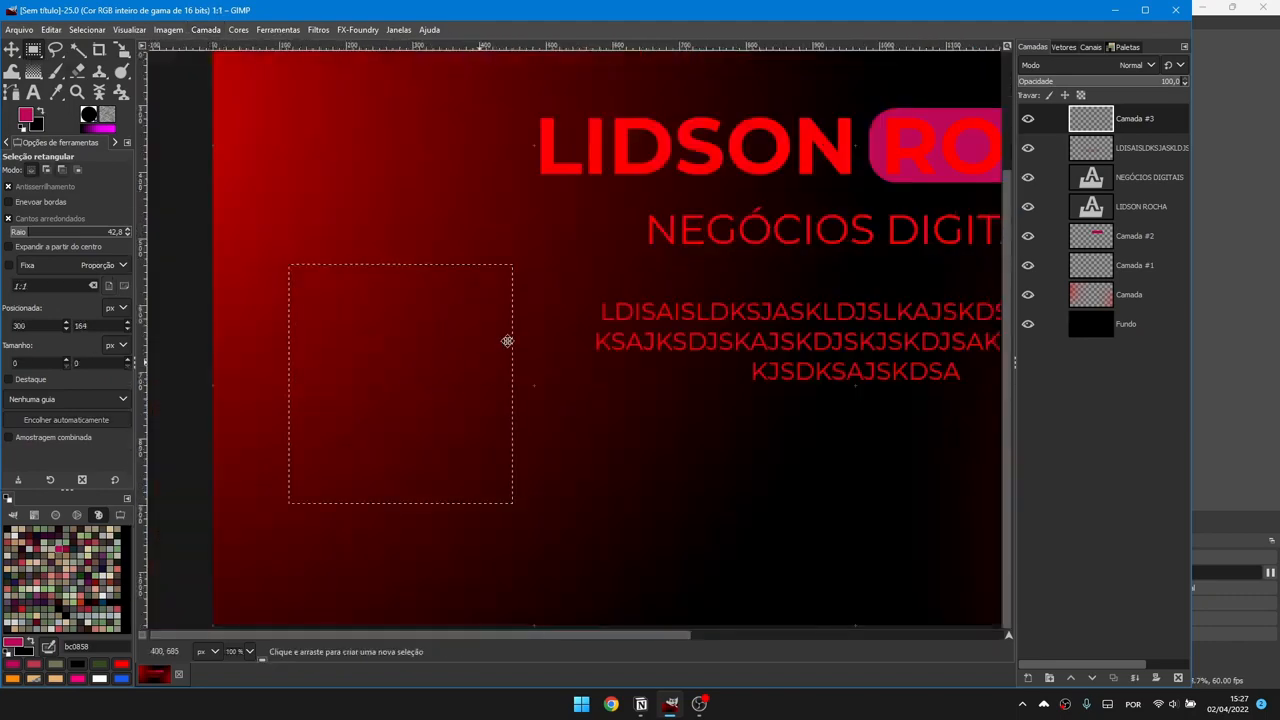
scroll(427, 269, up, 2)
Step: Paint a soft pink glow inside the square, adding pink along its right edge
key(p)
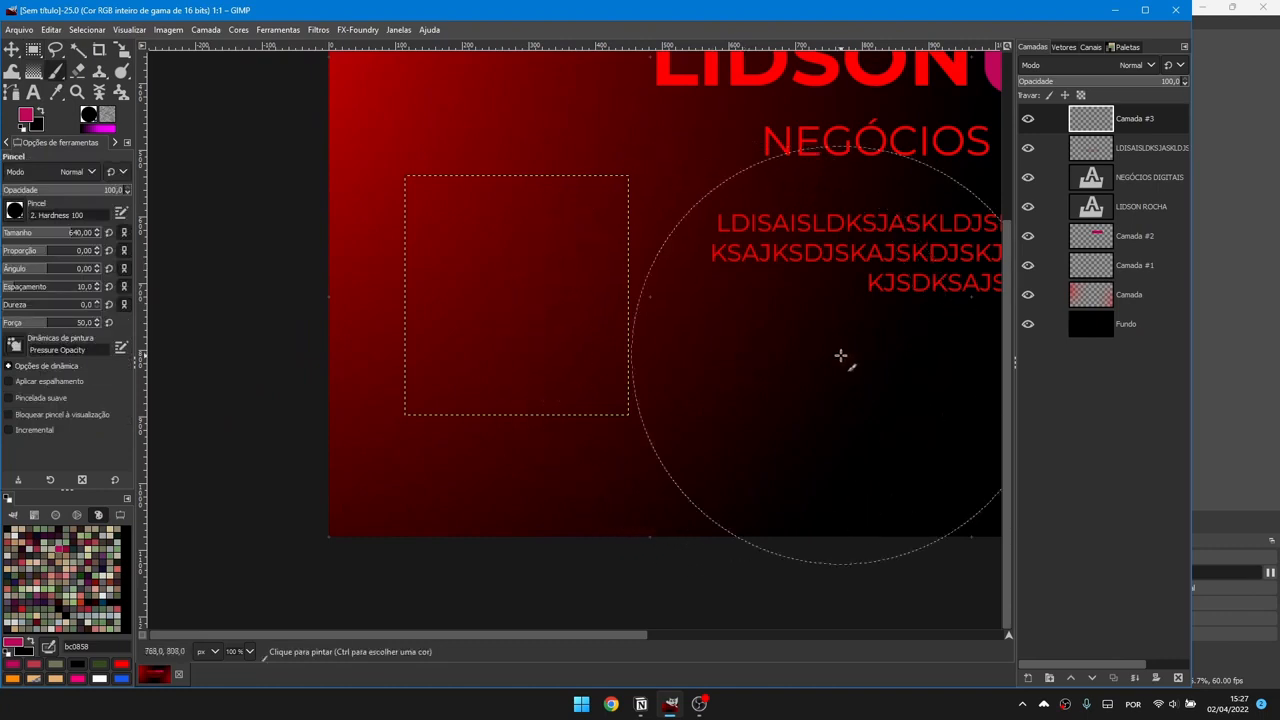
scroll(808, 349, down, 1)
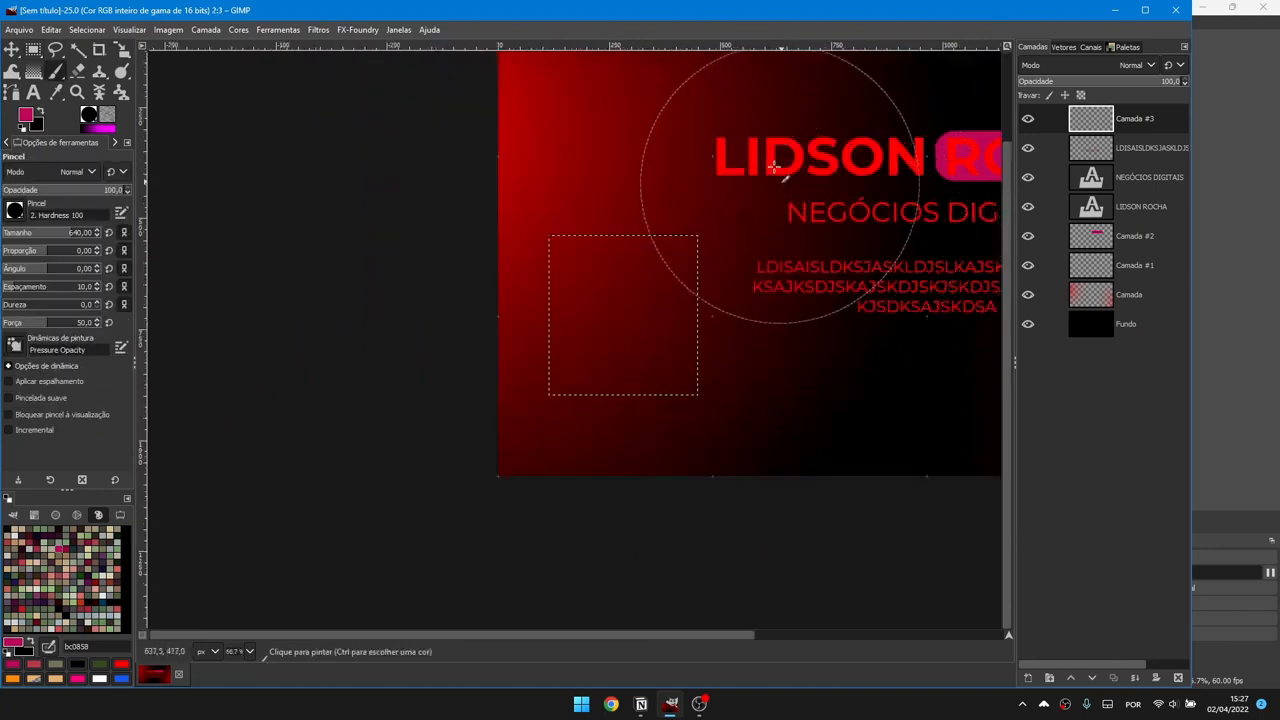
mouse_move(780, 169)
mouse_down()
mouse_move(692, 141)
mouse_move(525, 166)
mouse_move(707, 168)
mouse_move(730, 227)
mouse_move(700, 296)
mouse_move(607, 324)
mouse_move(617, 276)
mouse_move(648, 300)
mouse_move(627, 338)
mouse_move(657, 318)
mouse_up()
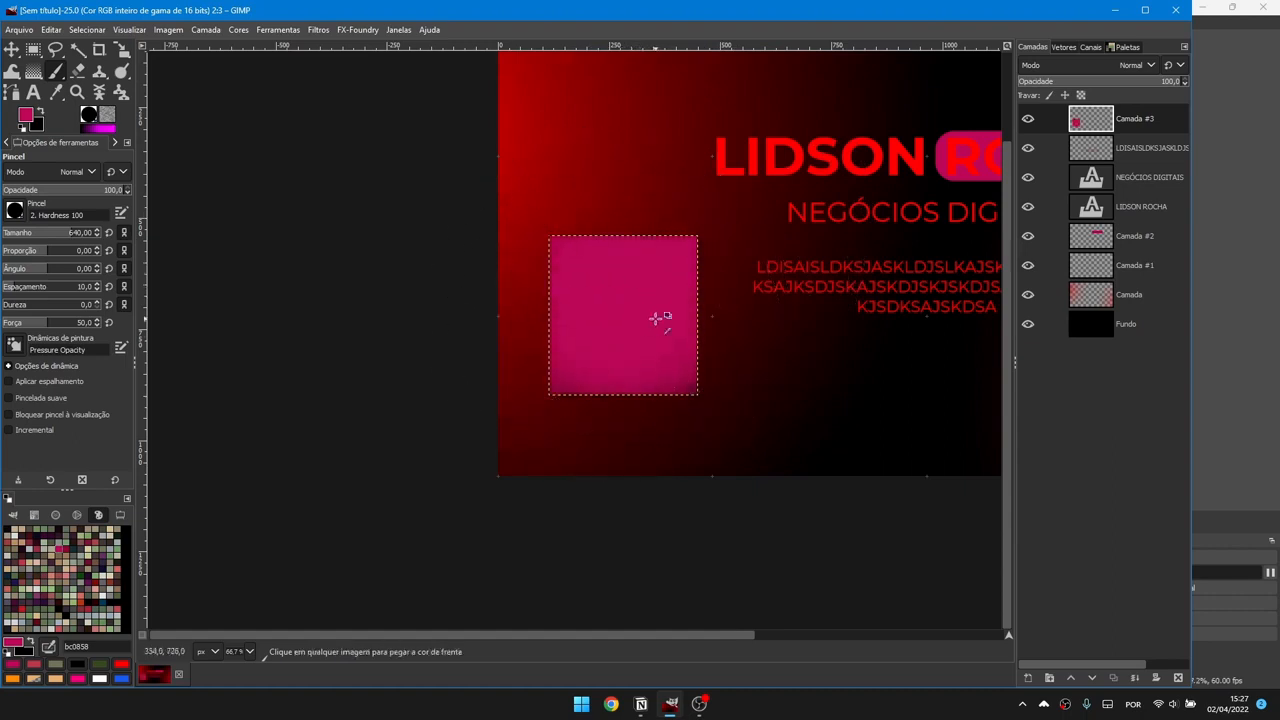
key(ctrl+z)
click(612, 317)
key(bracketleft)
key(bracketleft)
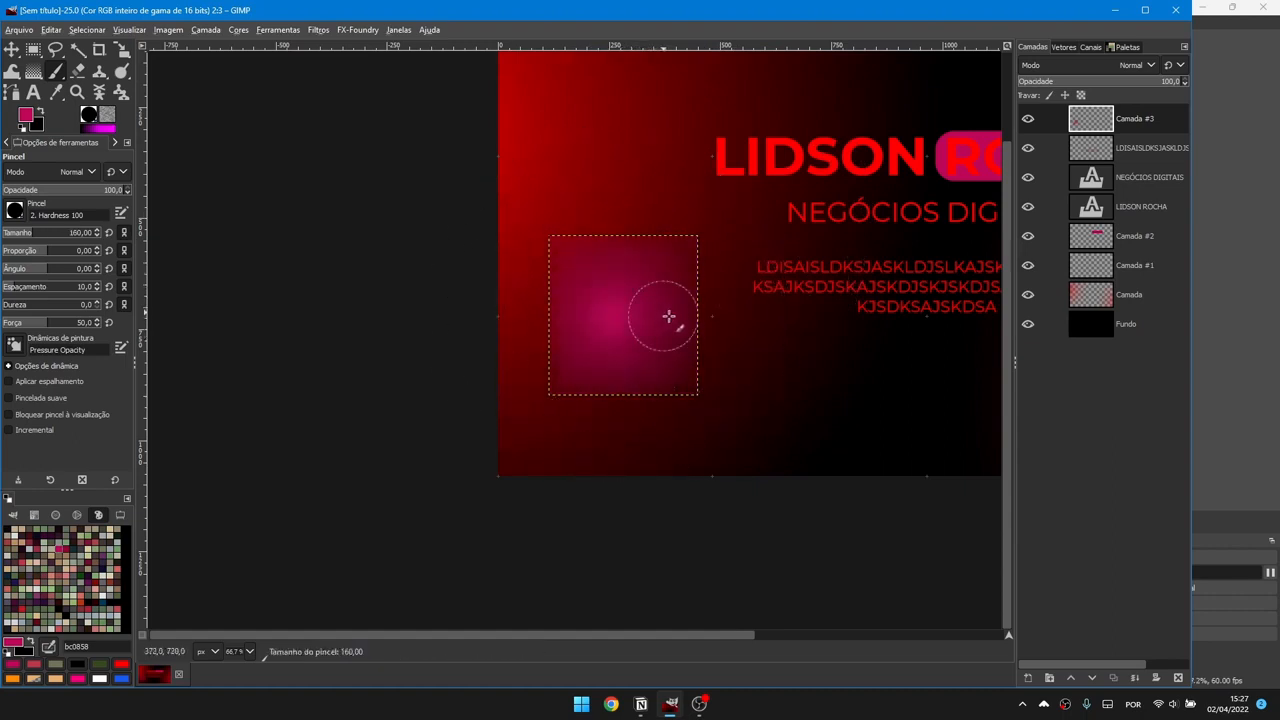
scroll(693, 353, up, 2)
mouse_move(735, 400)
mouse_down()
mouse_move(715, 342)
mouse_move(740, 320)
mouse_up()
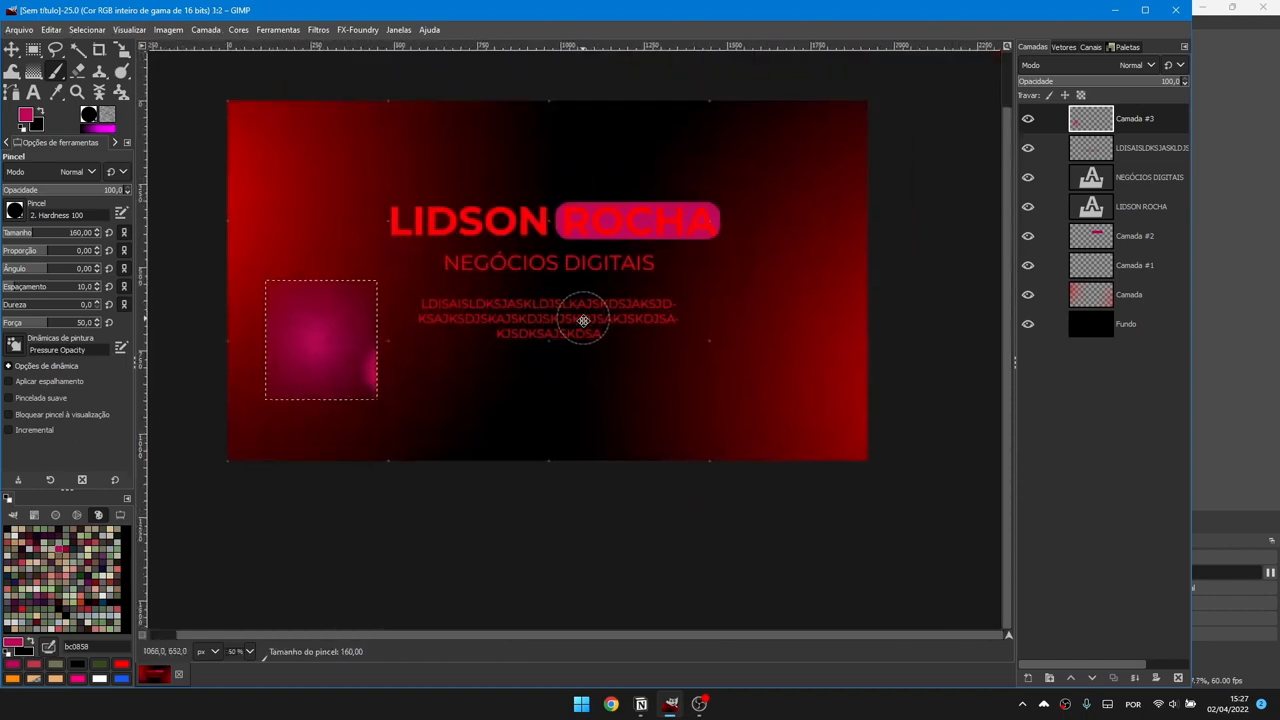
scroll(740, 320, down, 3)
key(r)
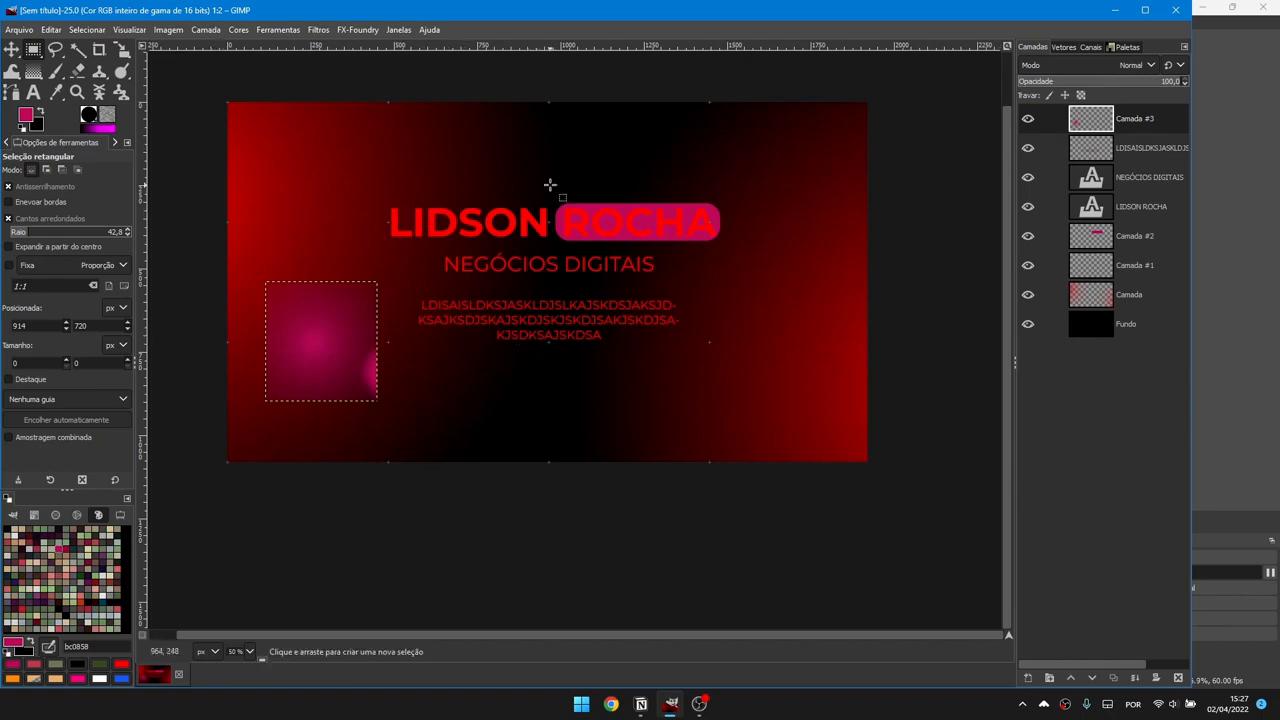
Step: Expand Camada #3 to the full image size, then crop it to its pink glow content
click(206, 29)
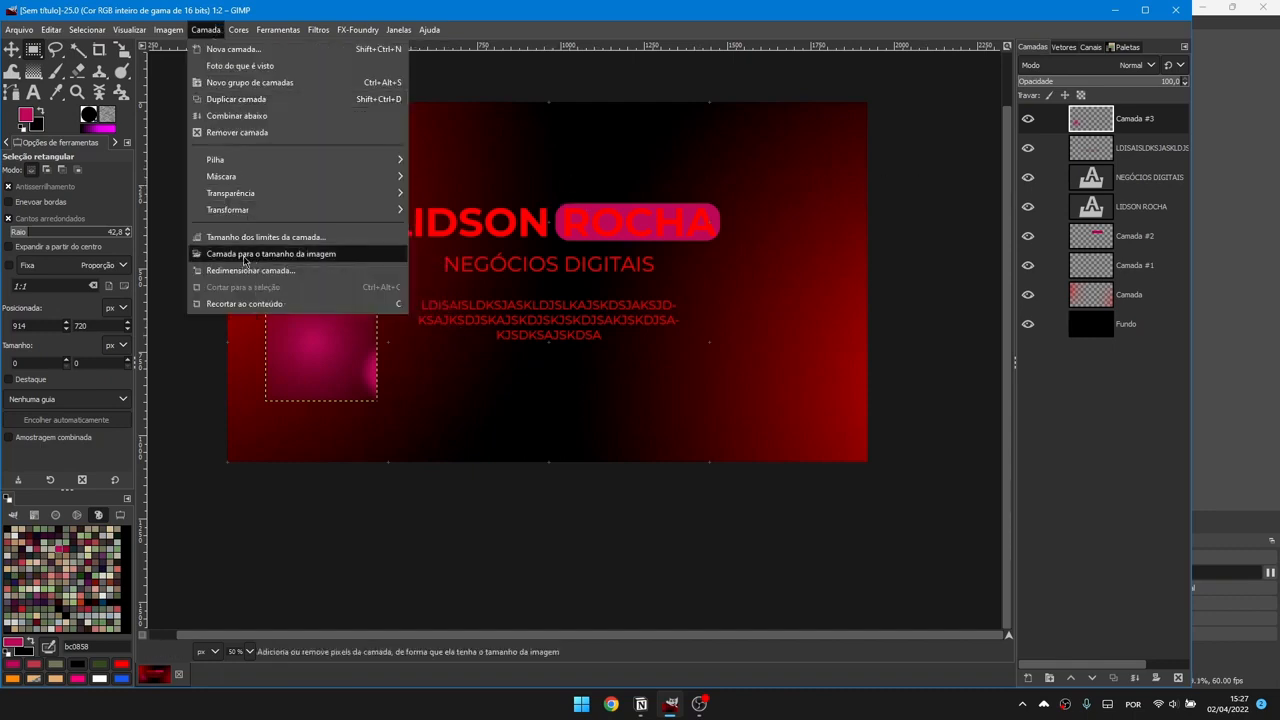
click(276, 259)
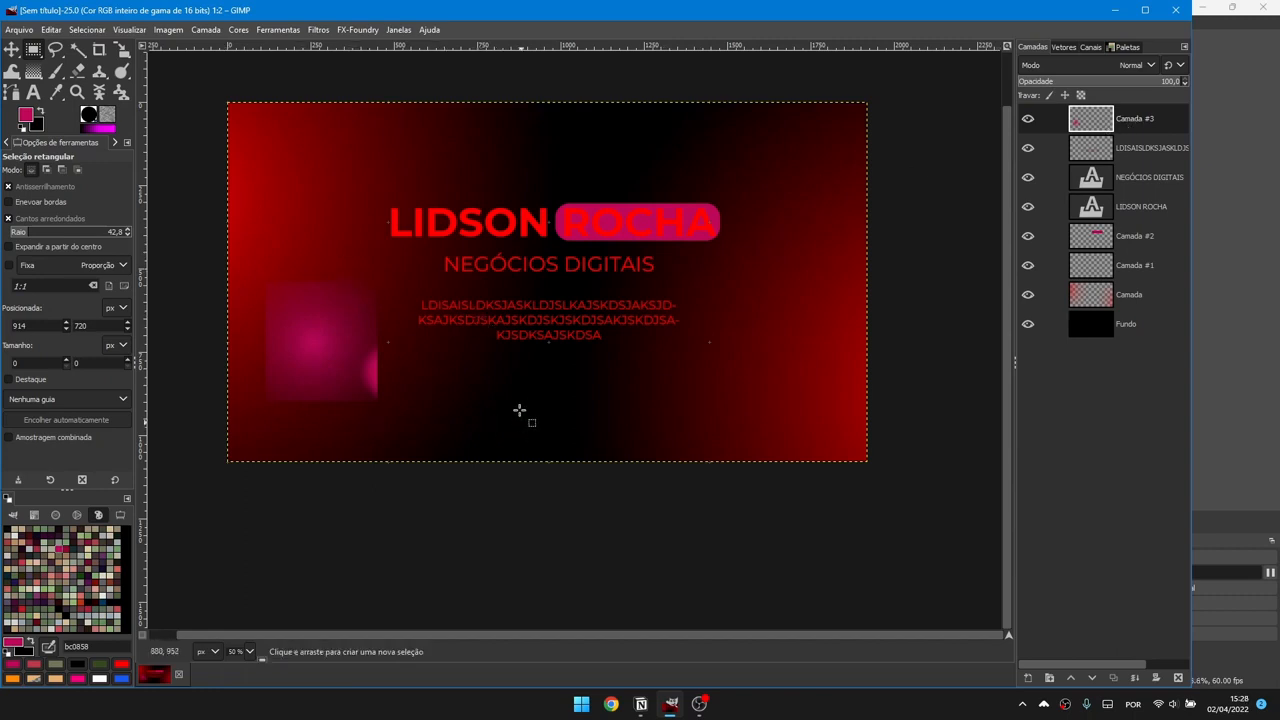
click(205, 29)
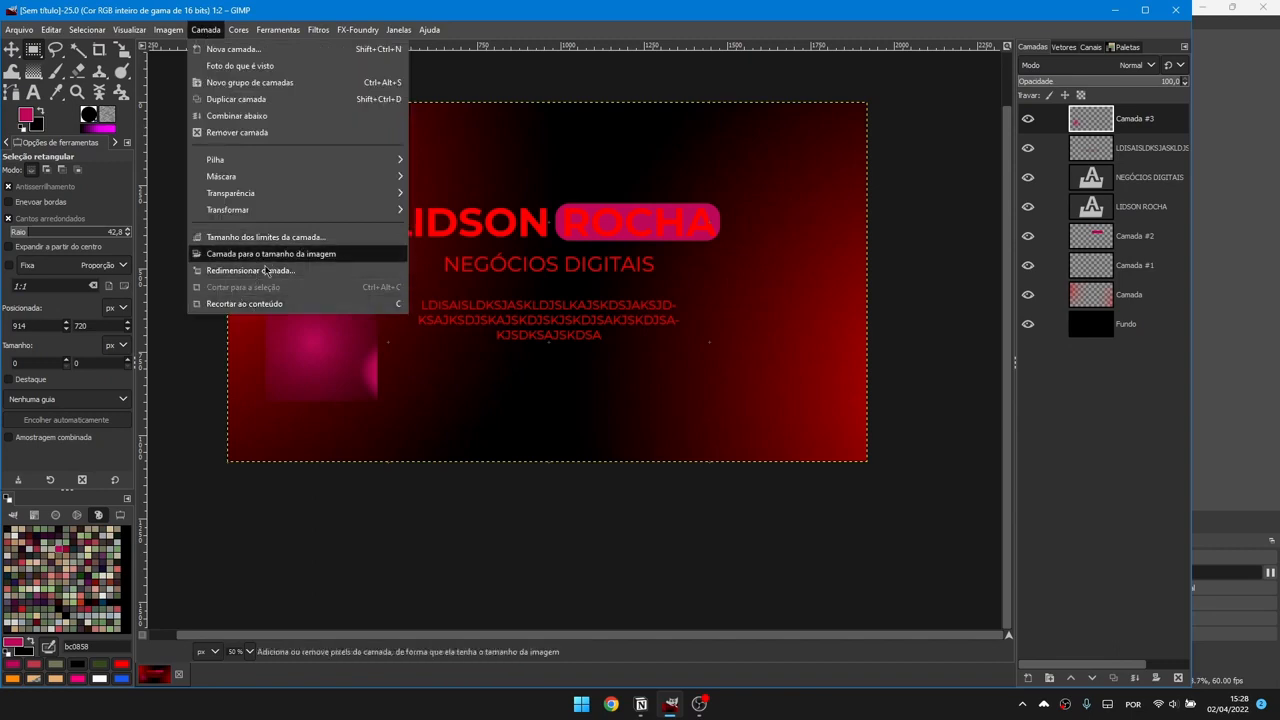
click(288, 306)
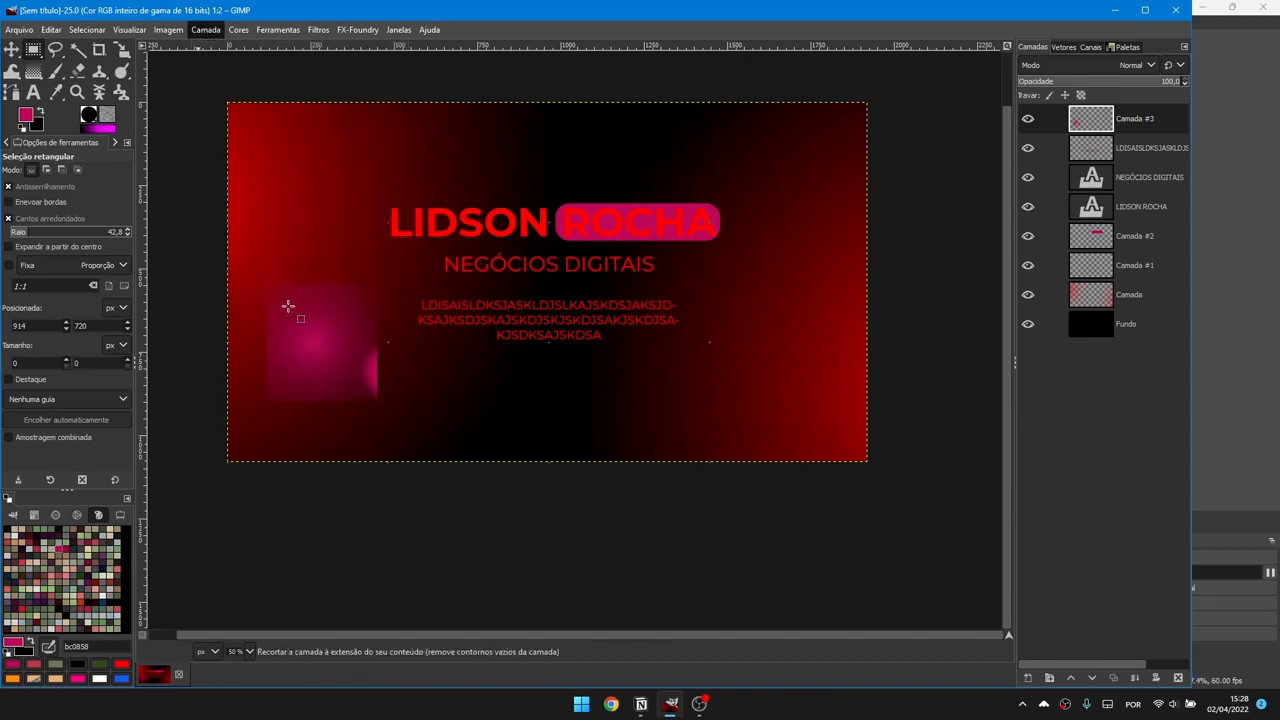
key(1)
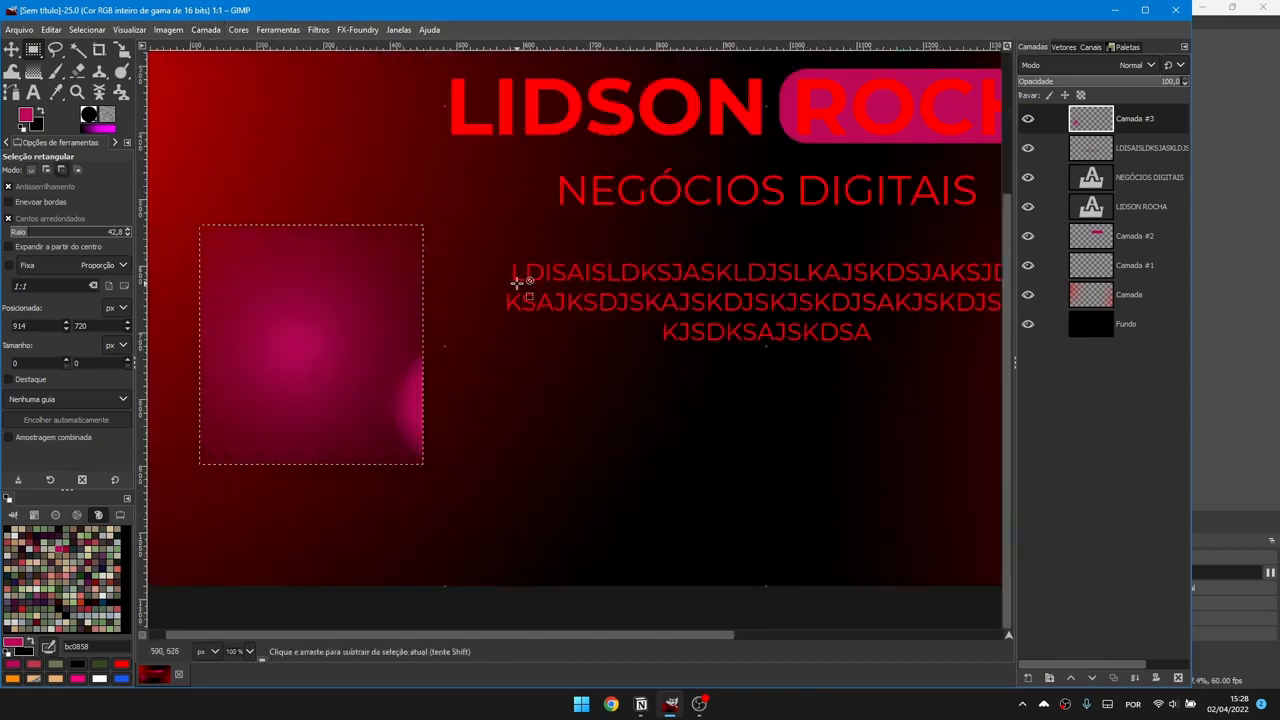
scroll(518, 278, down, 2)
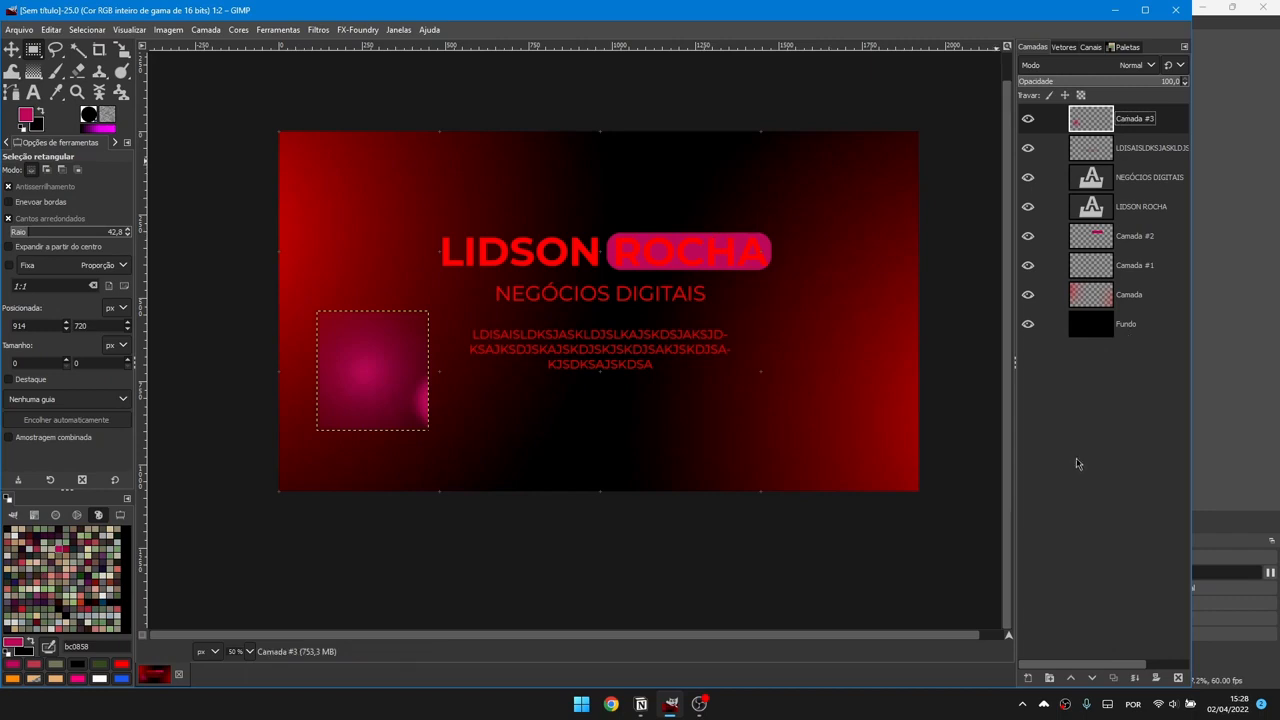
click(1050, 679)
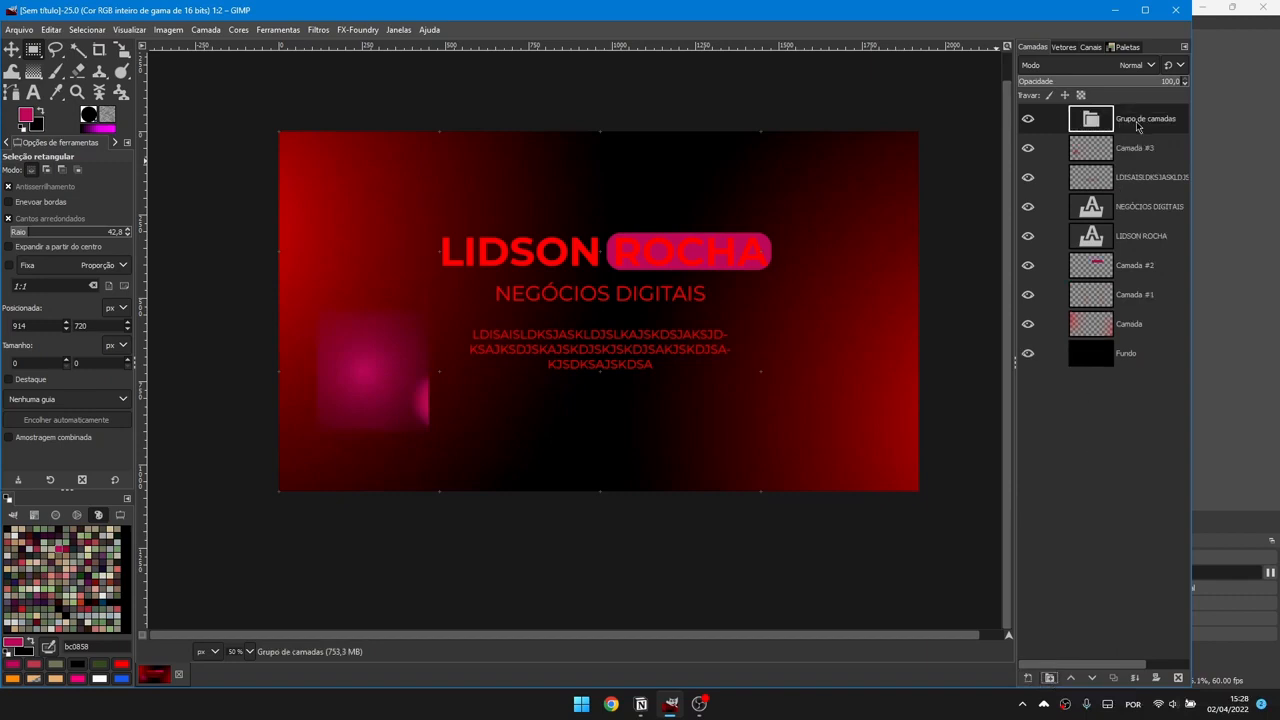
drag(1123, 151, 1129, 124)
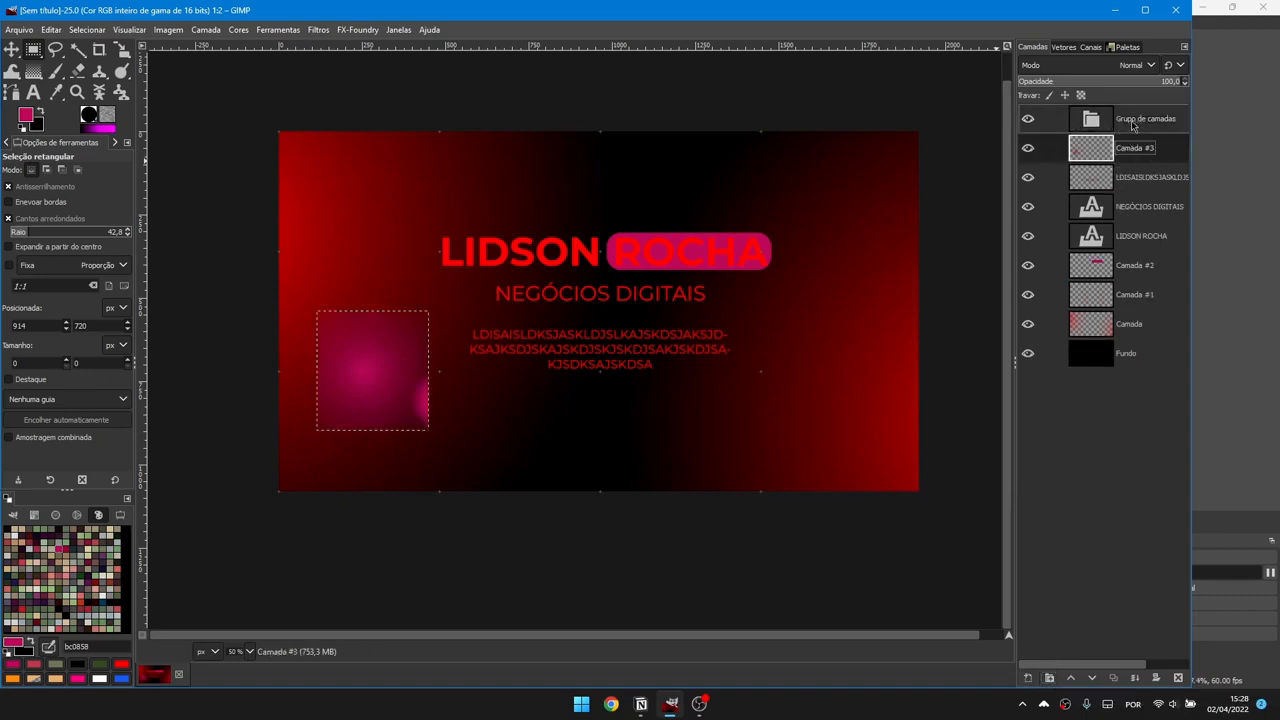
mouse_move(1127, 177)
mouse_down()
mouse_move(1138, 165)
mouse_move(1132, 192)
mouse_up()
drag(1129, 241, 1126, 228)
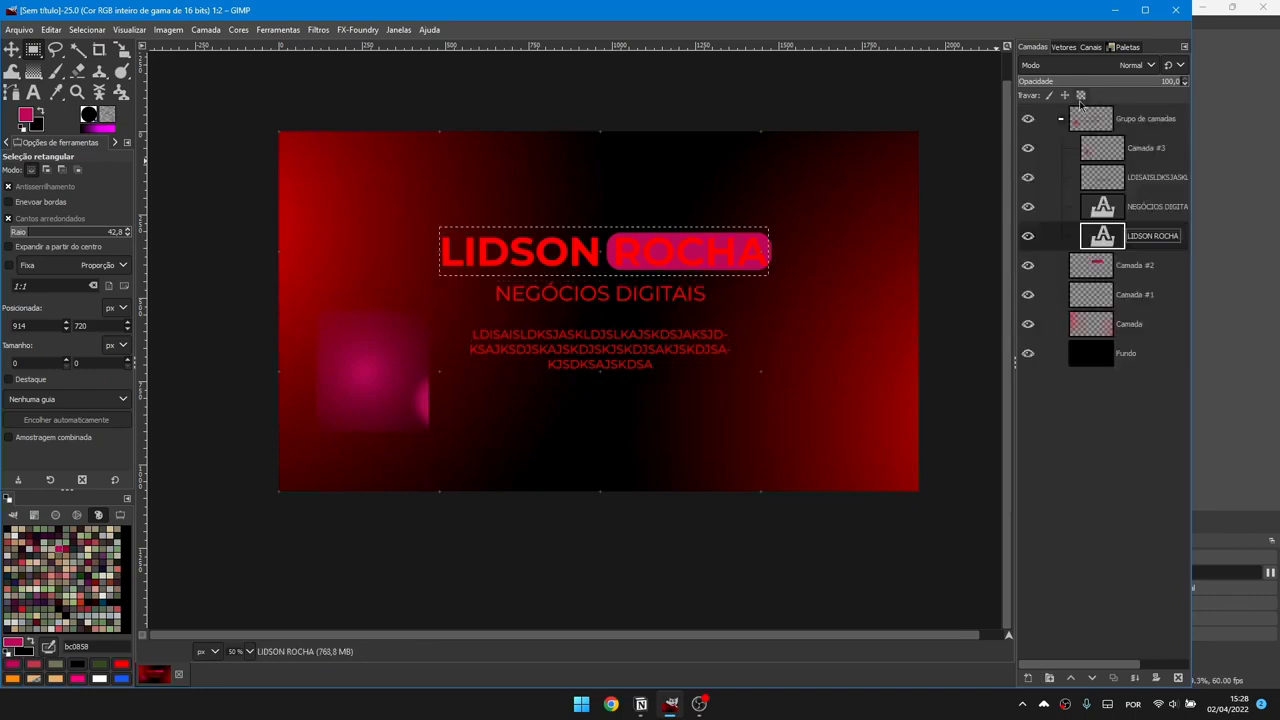
Step: Shift the grouped text and glow right, then undo the move and the grouping
click(1101, 145)
click(1101, 128)
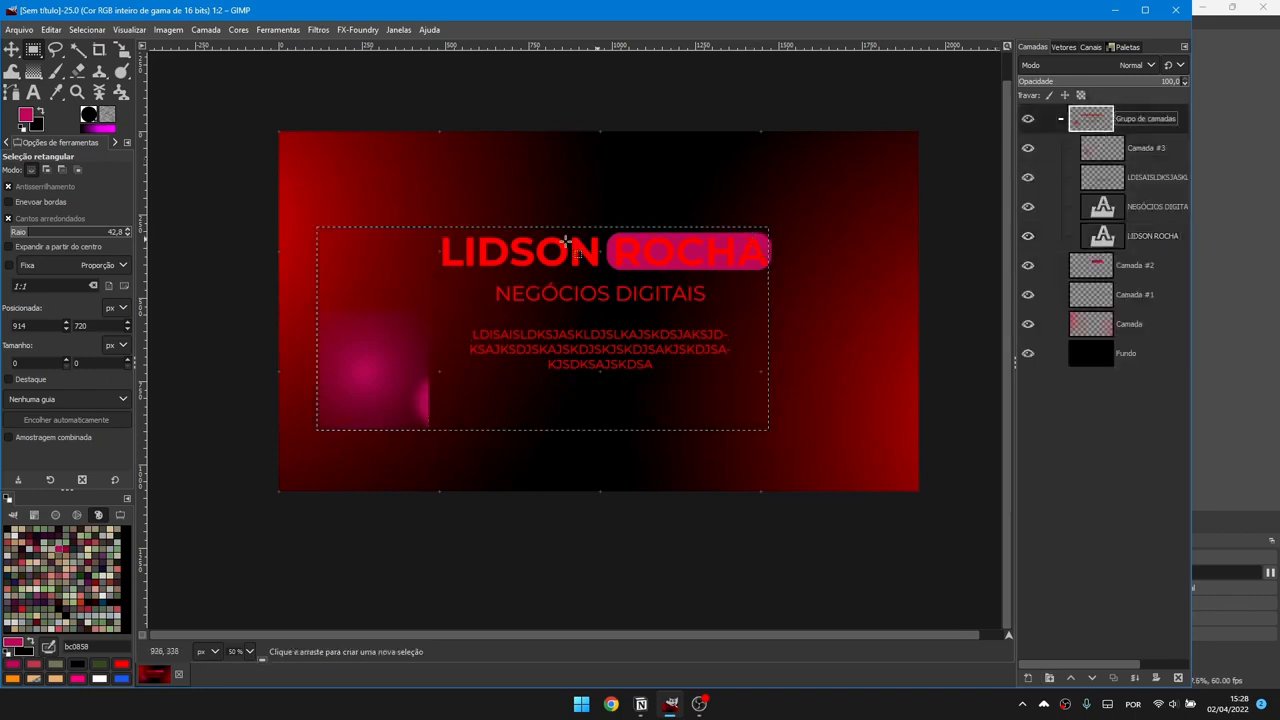
click(12, 49)
drag(460, 305, 700, 294)
key(r)
key(ctrl+z)
key(ctrl+z)
key(ctrl+z)
key(ctrl+z)
key(ctrl+z)
key(ctrl+z)
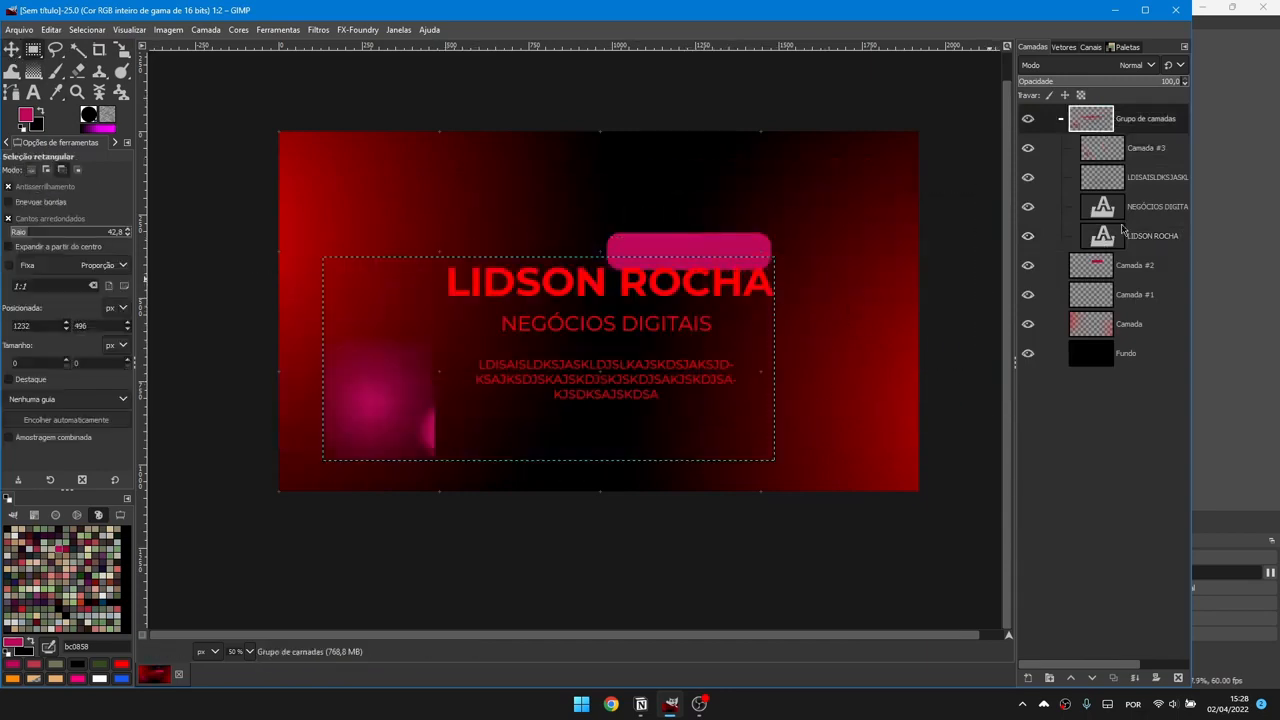
key(ctrl+z)
key(ctrl+z)
key(ctrl+z)
key(ctrl+z)
key(ctrl+z)
key(ctrl+z)
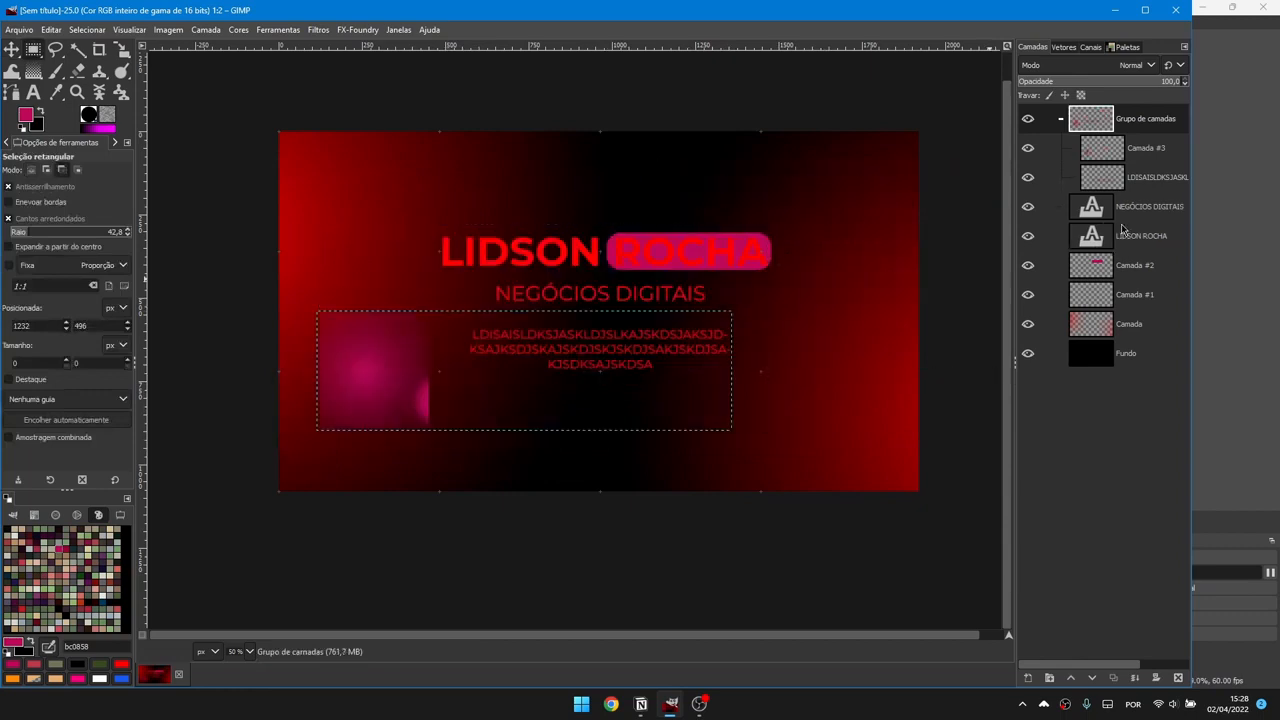
click(1029, 149)
click(1029, 149)
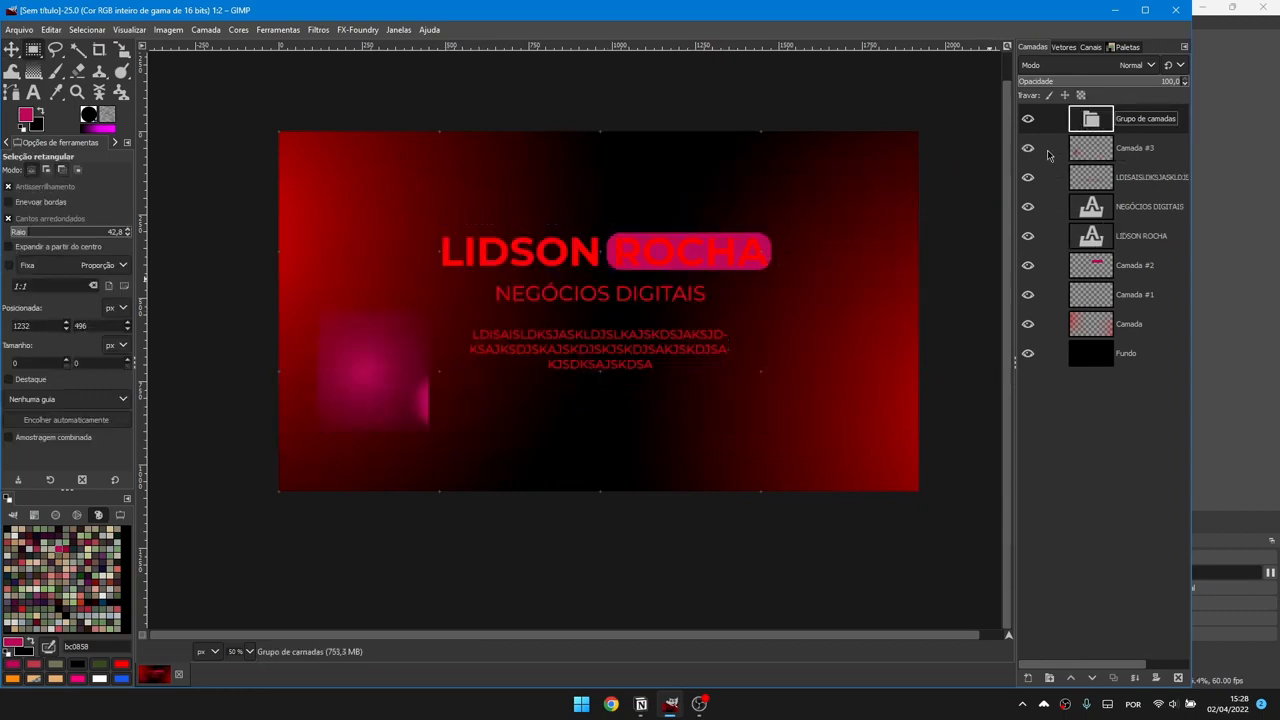
click(1047, 209)
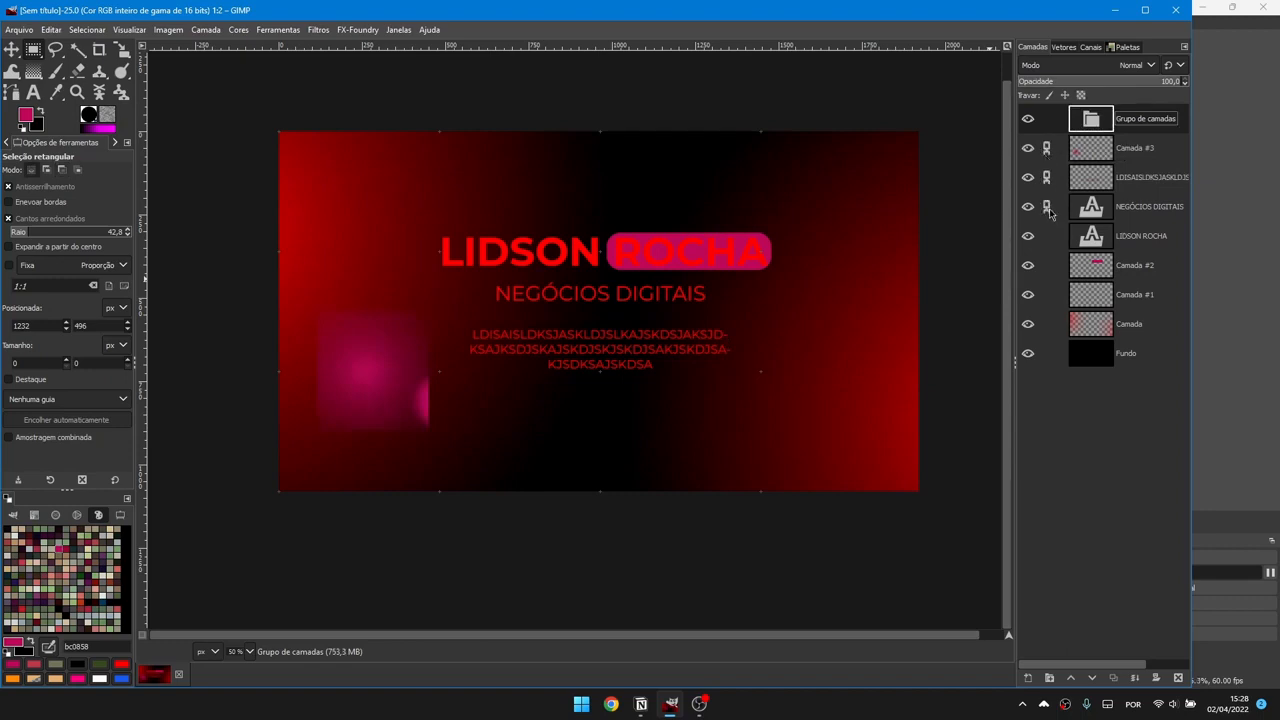
click(1047, 267)
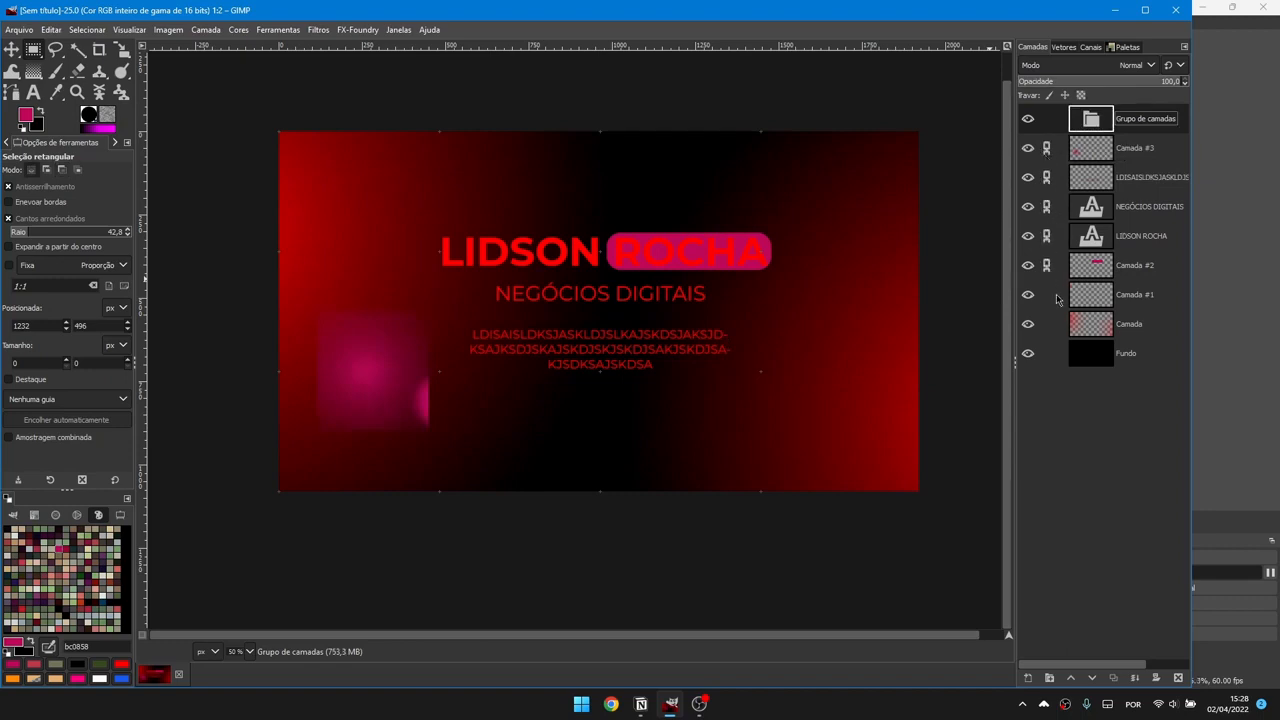
click(1047, 177)
click(1046, 148)
click(1149, 210)
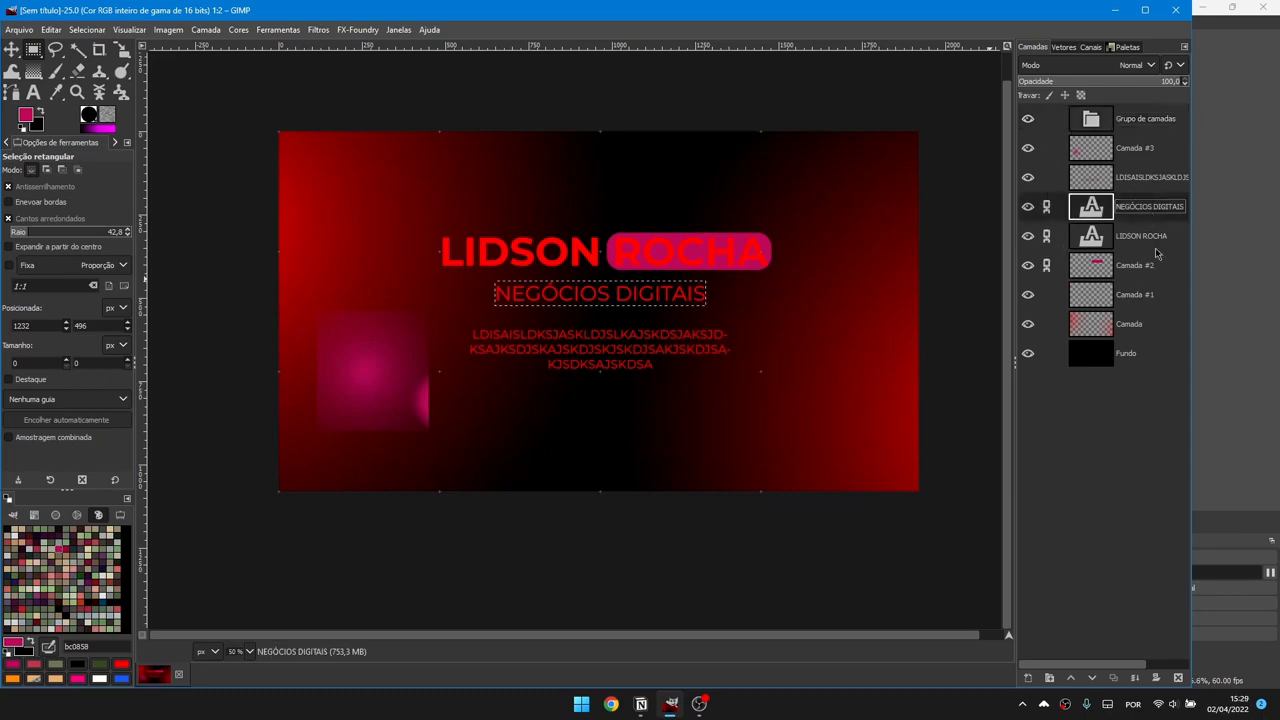
click(1150, 238)
click(1137, 205)
click(1150, 236)
click(1153, 265)
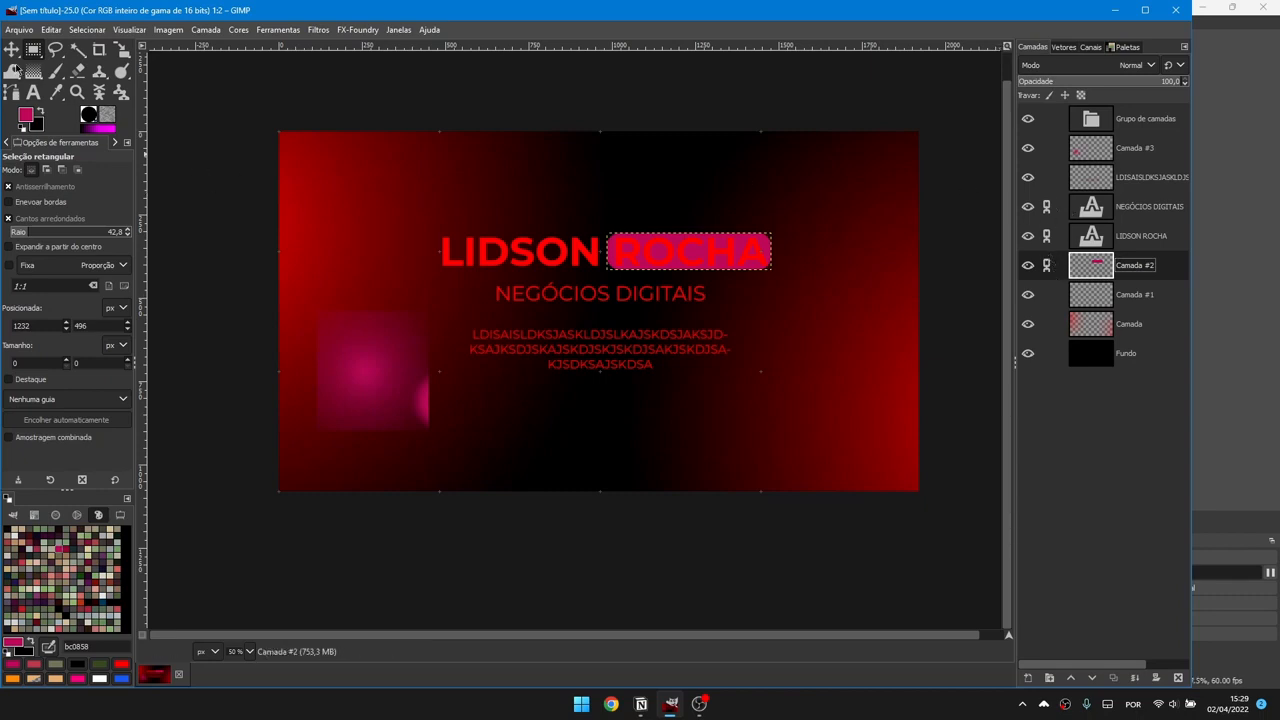
Step: Unlink Camada #2 and move the linked title and subtitle slightly lower on the banner
click(11, 50)
mouse_move(742, 305)
mouse_down()
mouse_move(849, 354)
mouse_move(680, 270)
mouse_move(429, 320)
mouse_move(734, 363)
mouse_move(577, 374)
mouse_move(837, 403)
mouse_move(754, 383)
mouse_move(500, 386)
mouse_move(651, 443)
mouse_move(876, 310)
mouse_move(744, 293)
mouse_up()
click(1046, 265)
click(1137, 212)
drag(830, 333, 684, 366)
drag(660, 403, 717, 397)
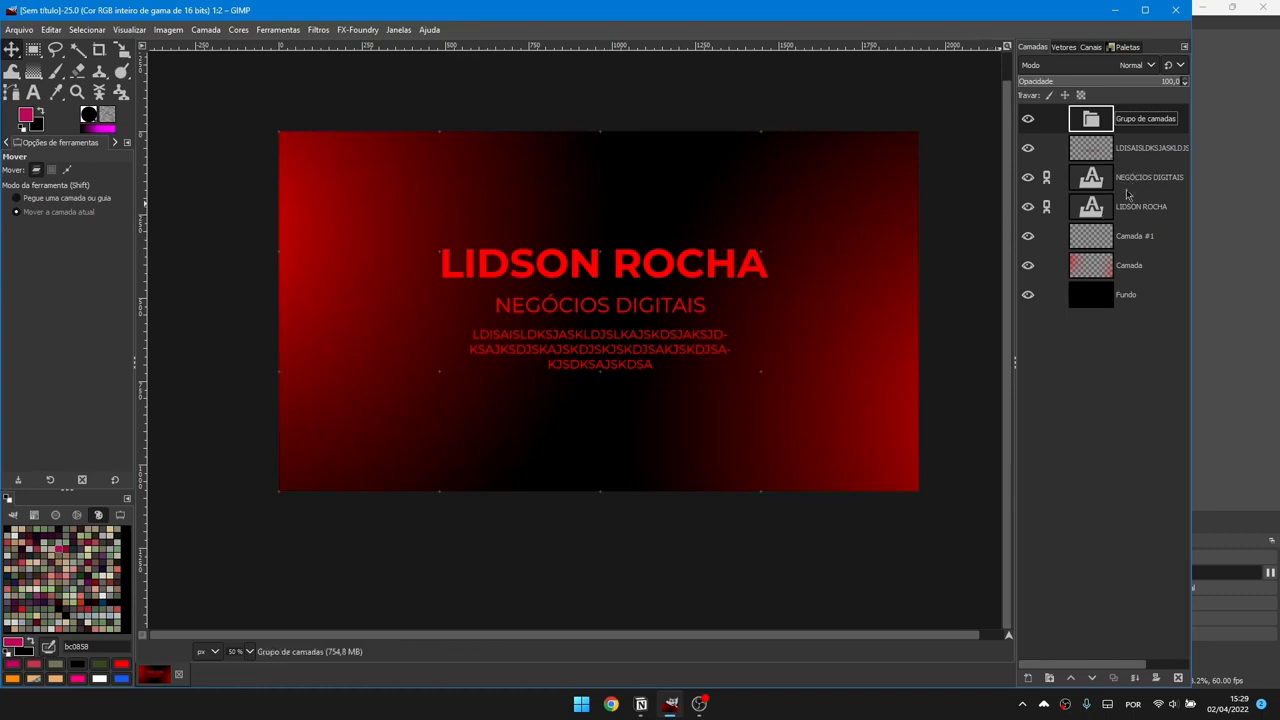
Step: Give the layer group a blue colour tag and the paragraph text layer a green one
right_click(1085, 121)
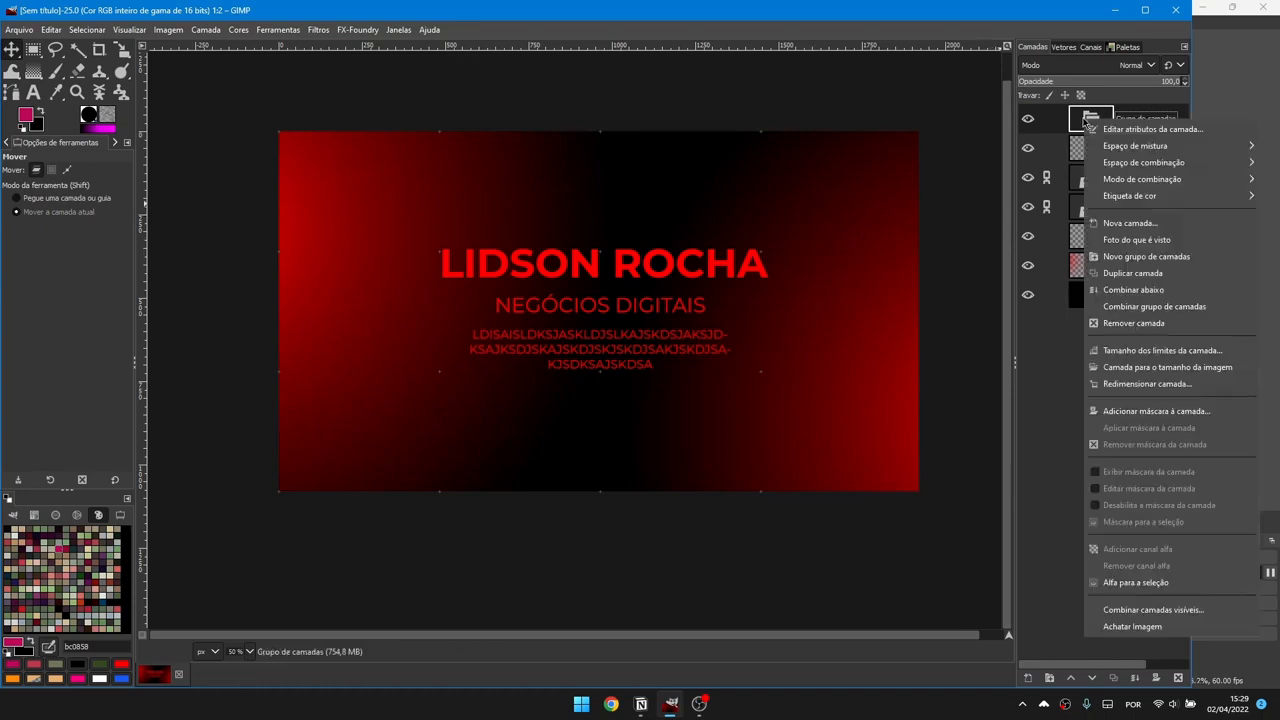
mouse_move(1140, 196)
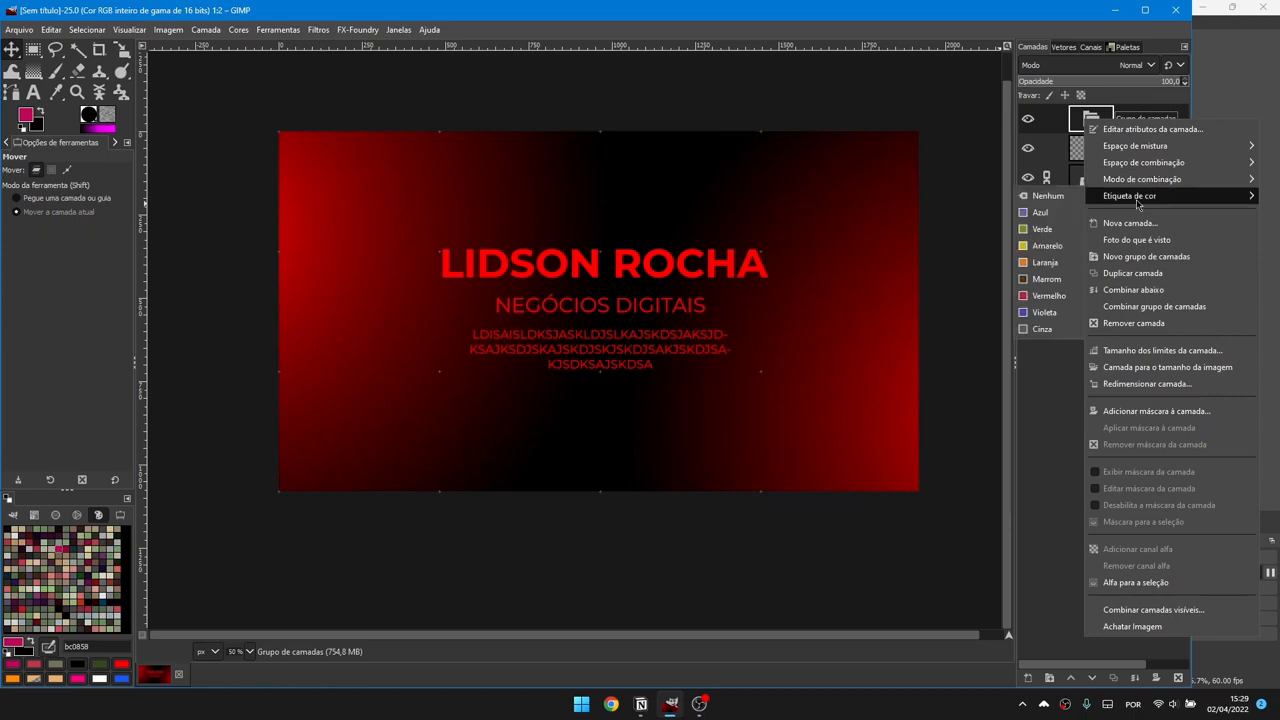
click(1040, 228)
right_click(1104, 151)
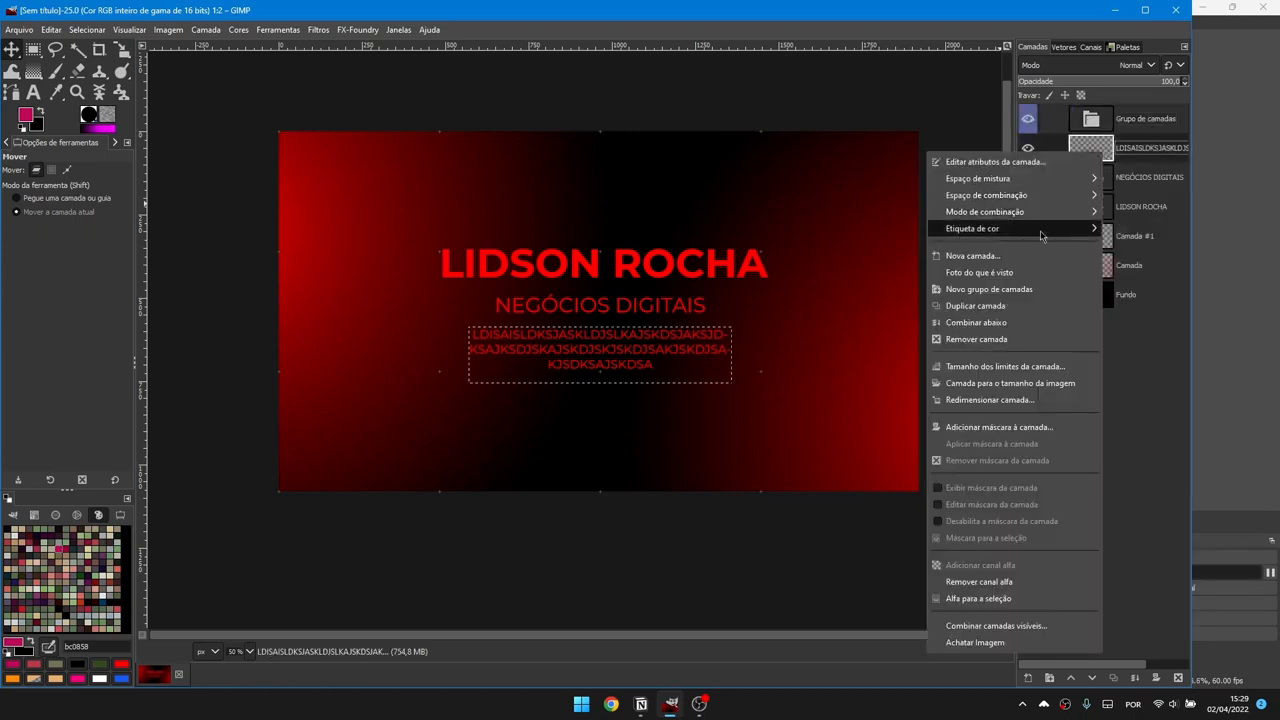
mouse_move(1062, 240)
click(1150, 267)
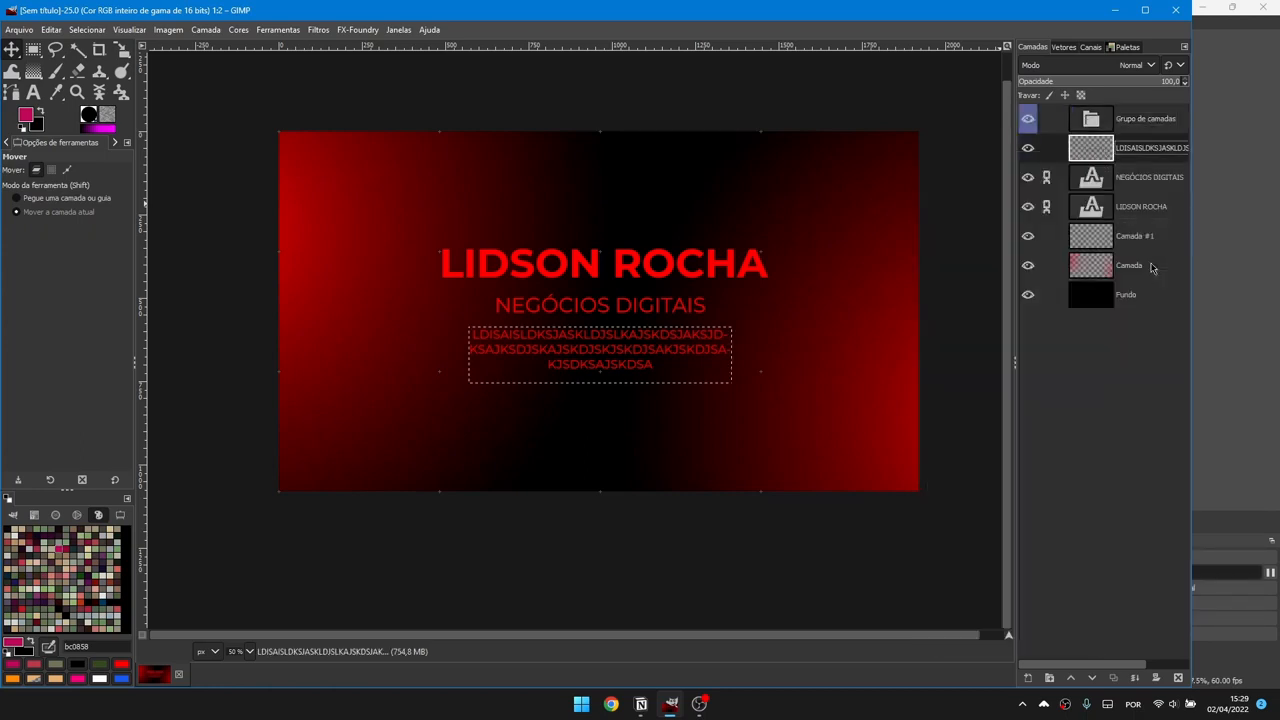
click(1154, 121)
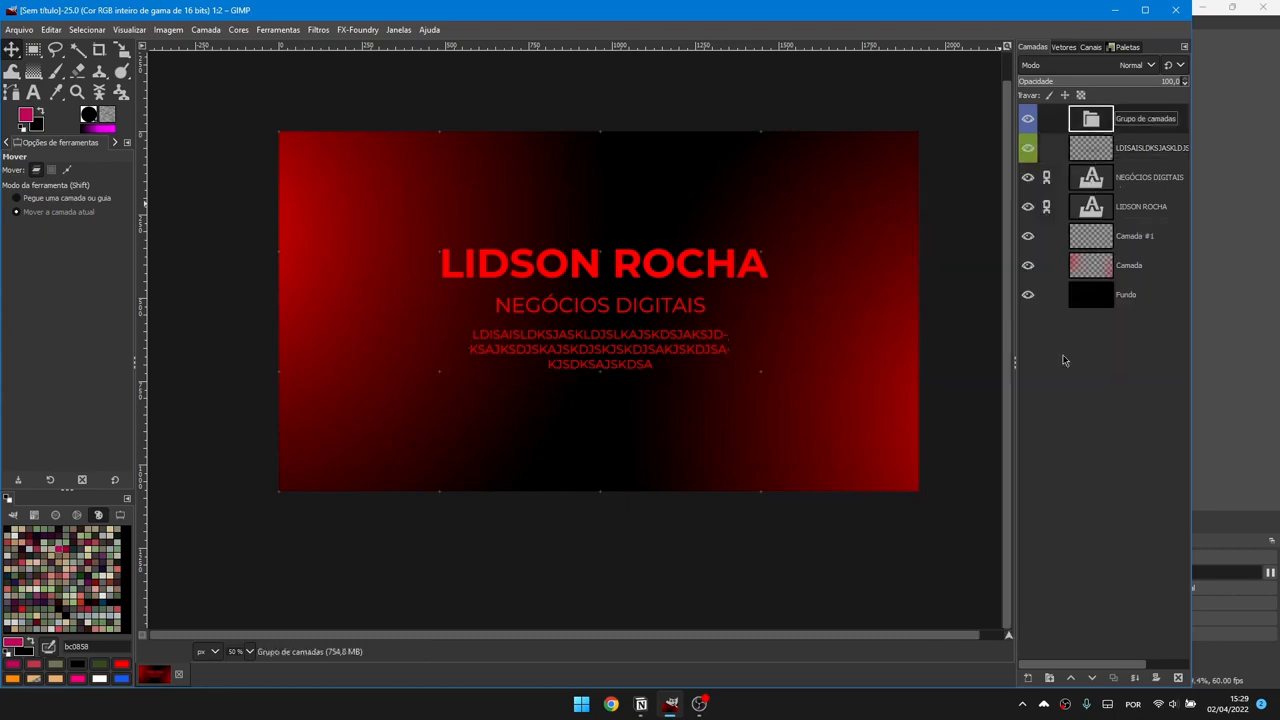
click(1028, 679)
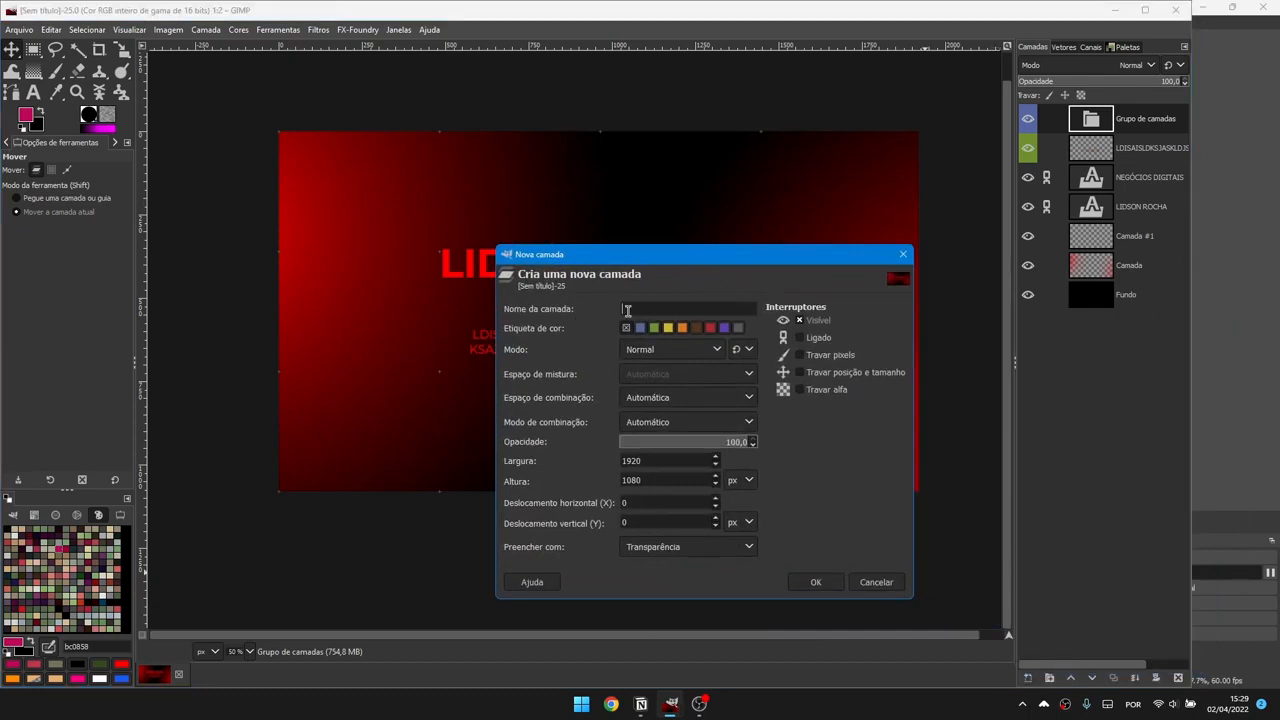
Step: Create a new layer named 'cAMADA NOVA' inside the group, then cut it out
text(cAMADA NOVA)
click(815, 582)
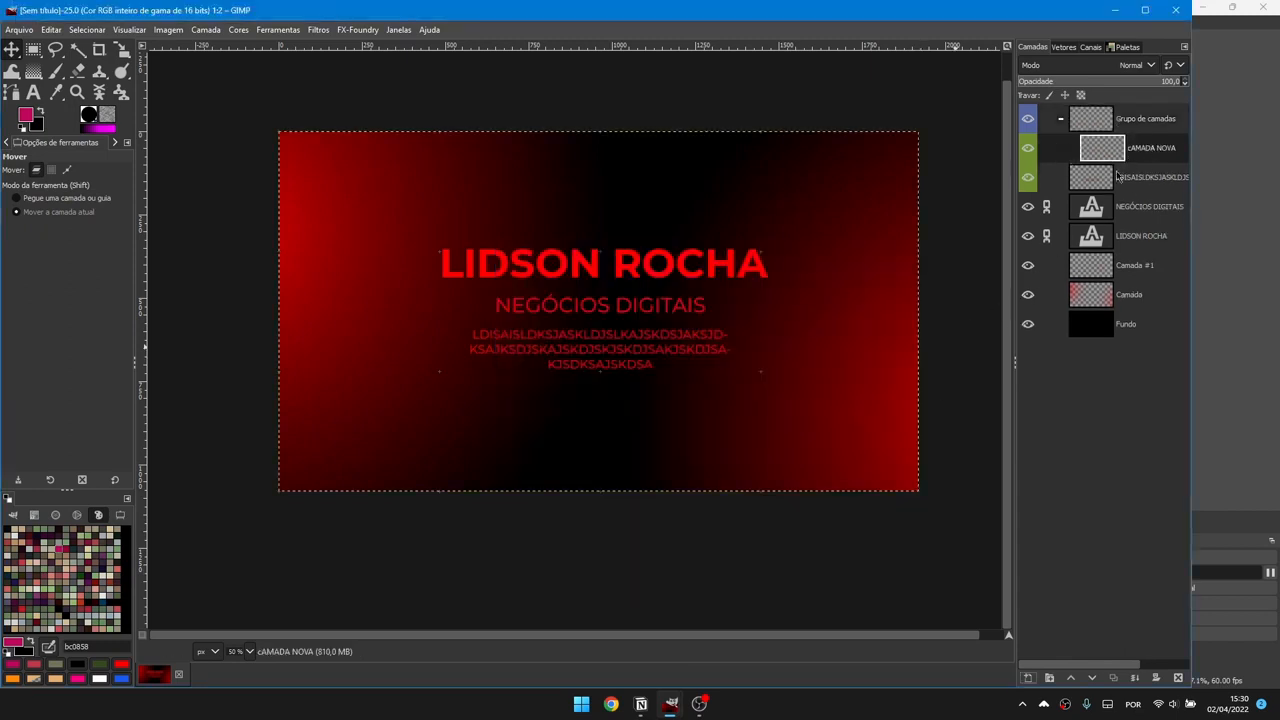
key(ctrl+x)
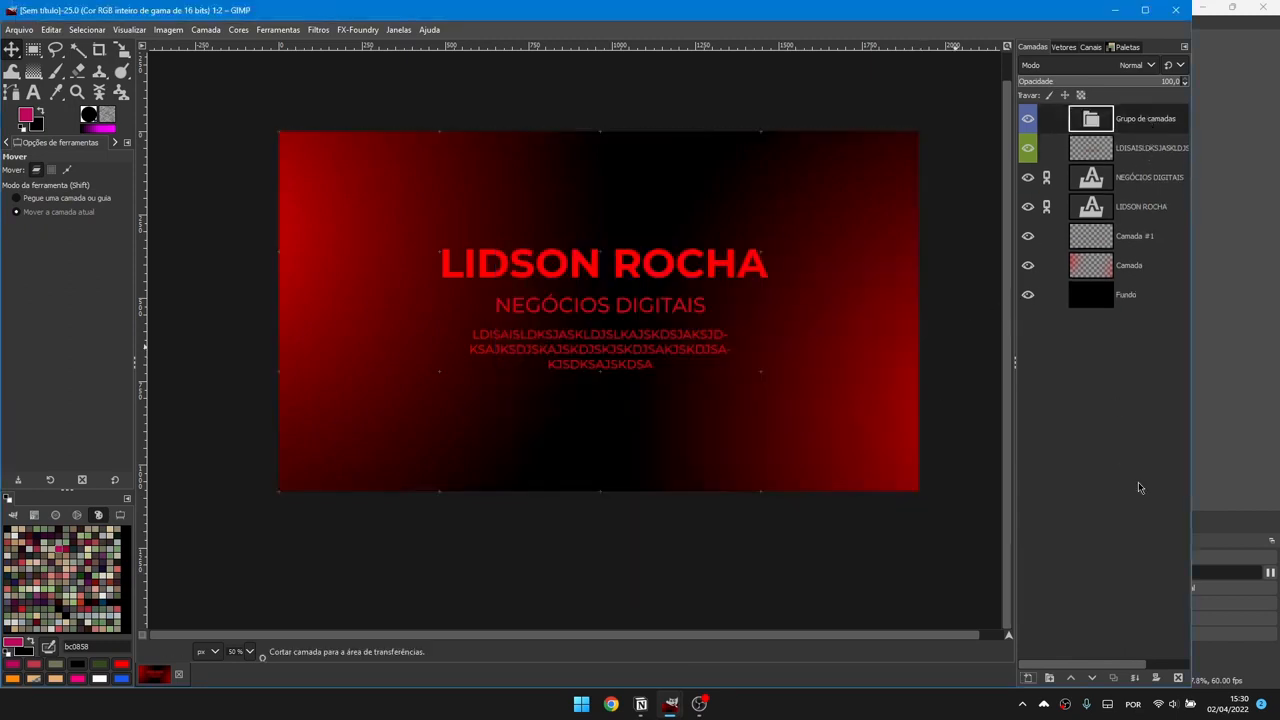
Step: Add another new layer, then delete the layer group and the text layers
click(1027, 679)
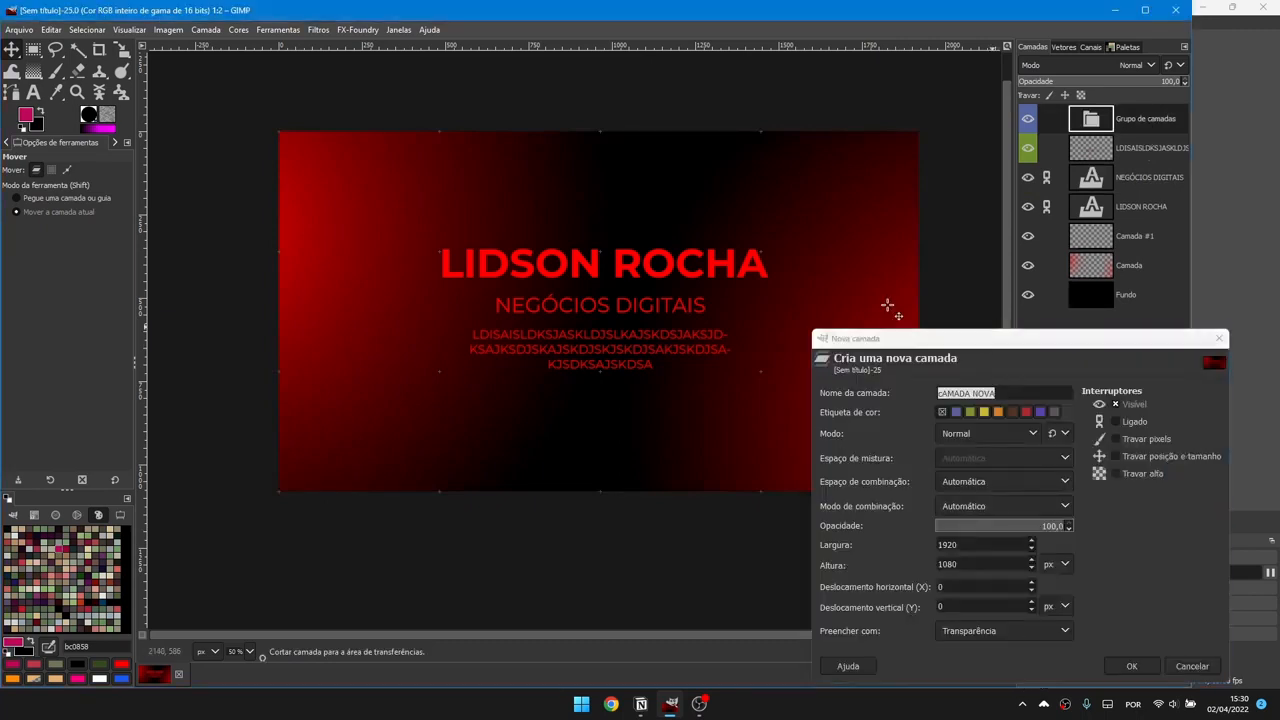
click(1131, 666)
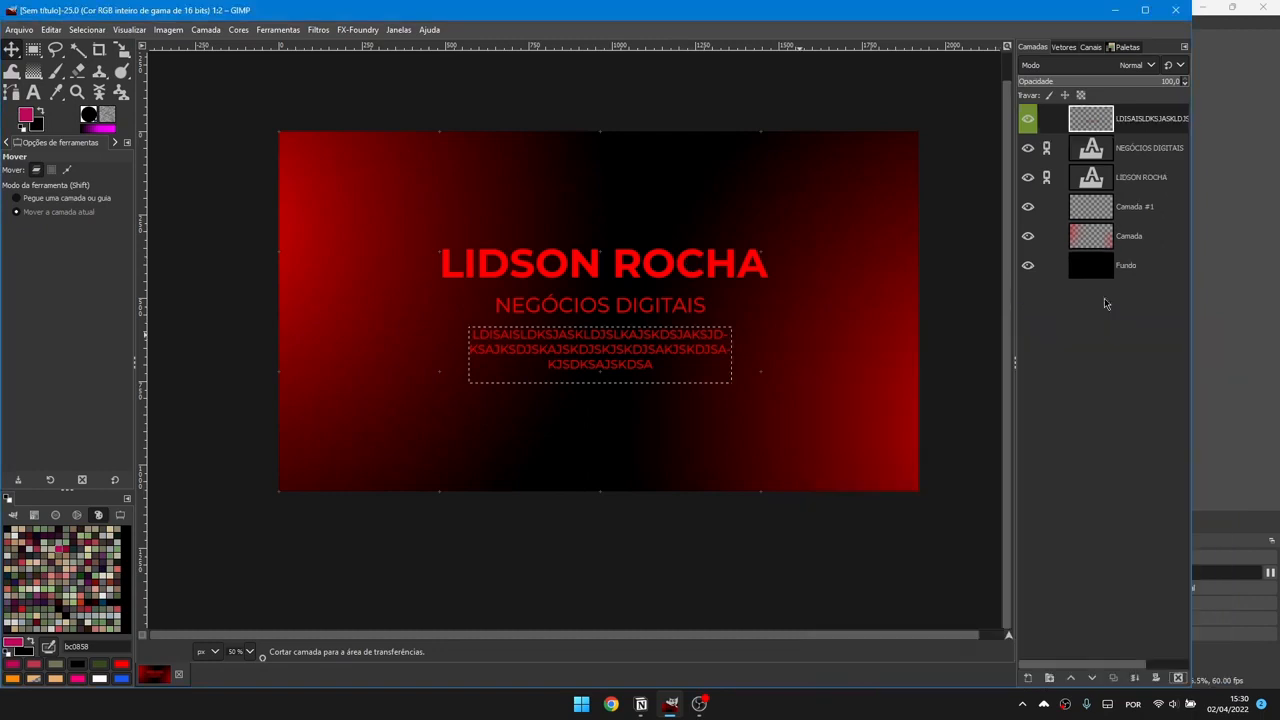
click(1178, 678)
click(1178, 678)
click(1178, 678)
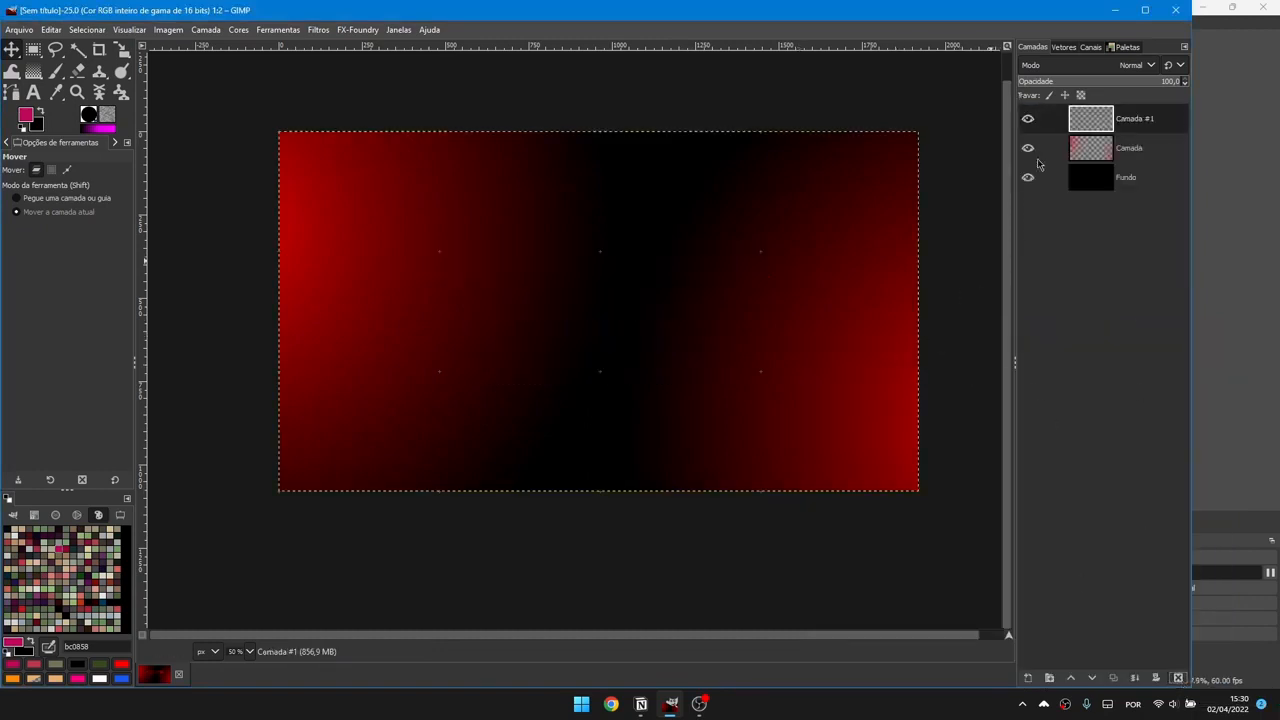
Step: Duplicate the Camada gradient layer and shift the copy left and up
click(1110, 150)
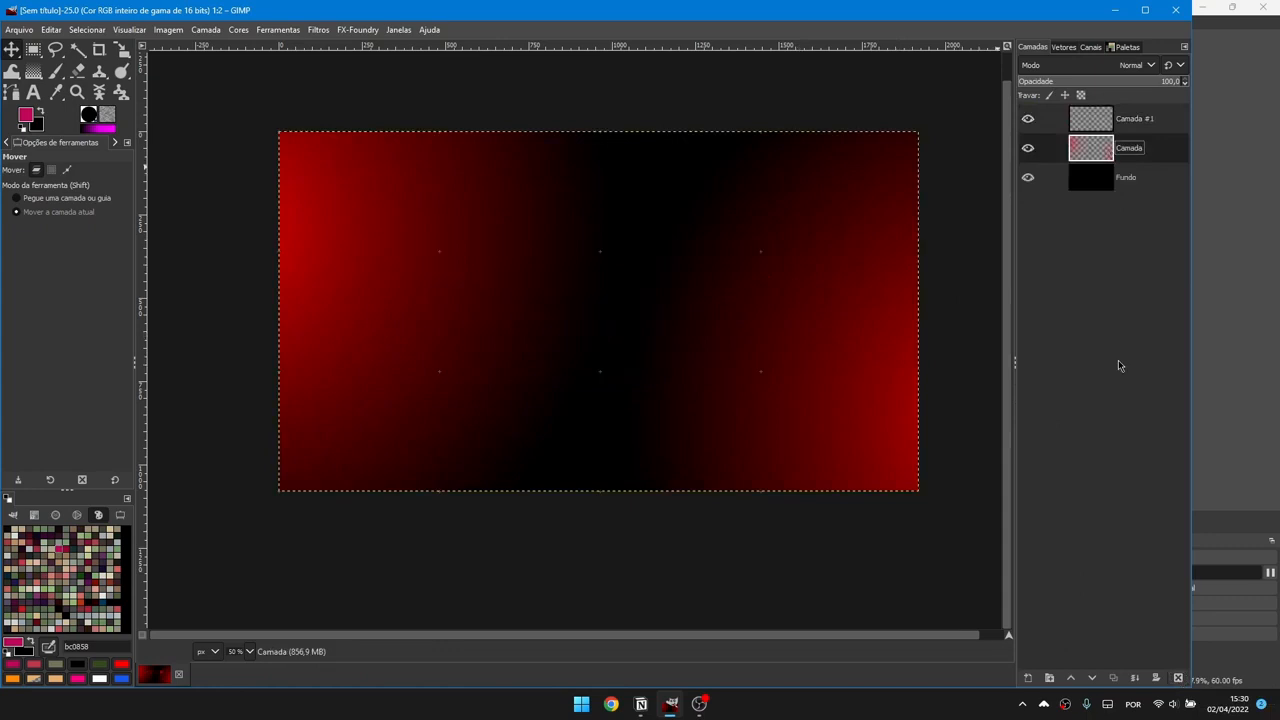
click(1116, 679)
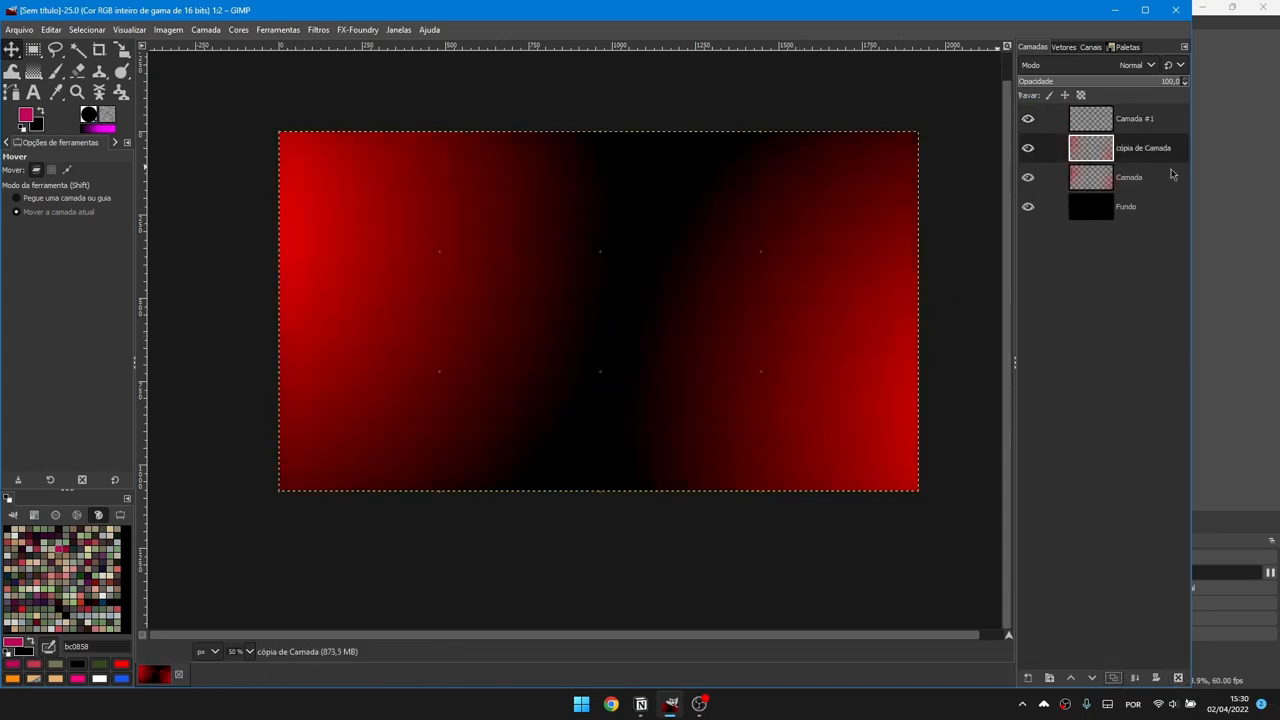
drag(711, 254, 548, 238)
key(r)
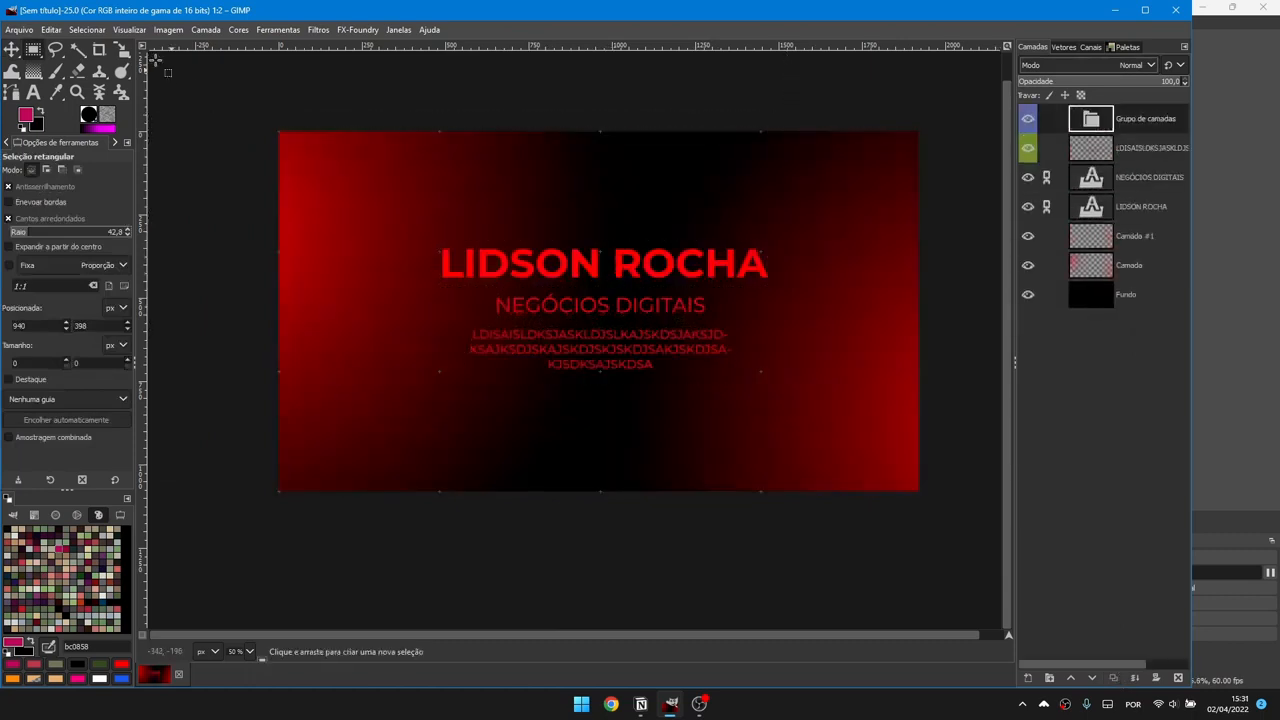
Step: Start exporting the image into the Pictures folder with the file name PROJETO.PNG
click(20, 29)
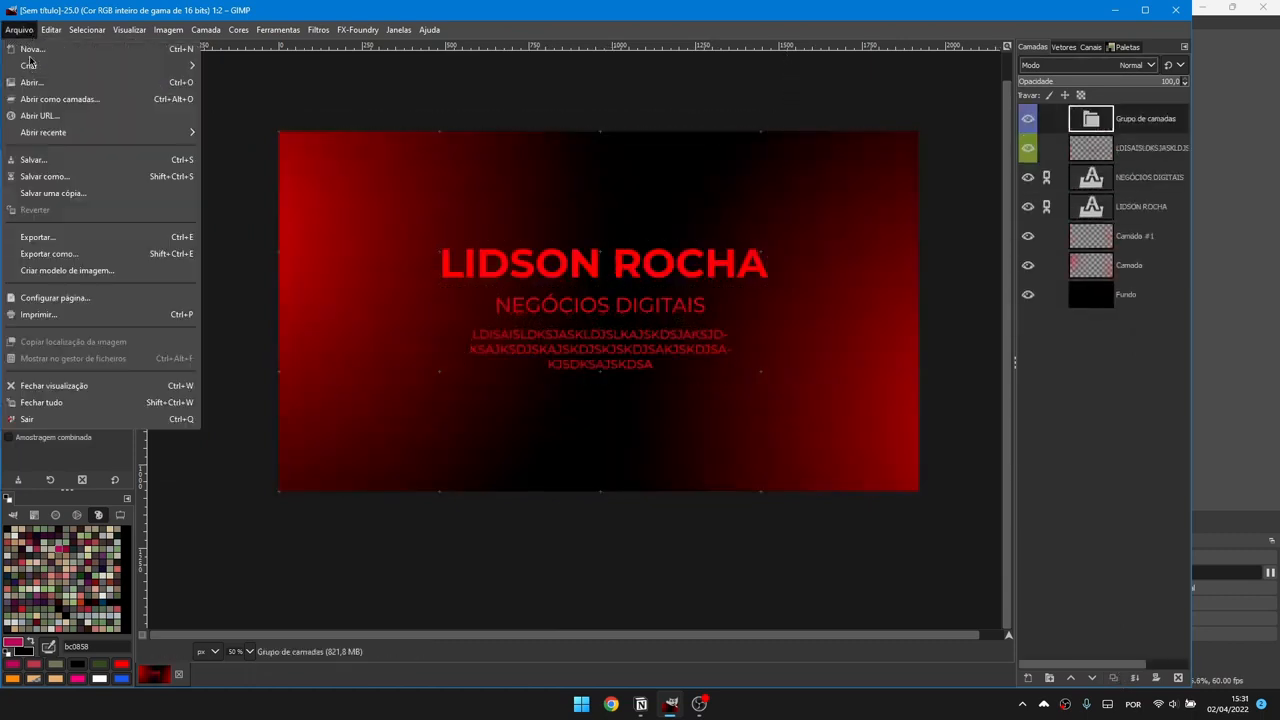
click(50, 254)
drag(508, 59, 417, 57)
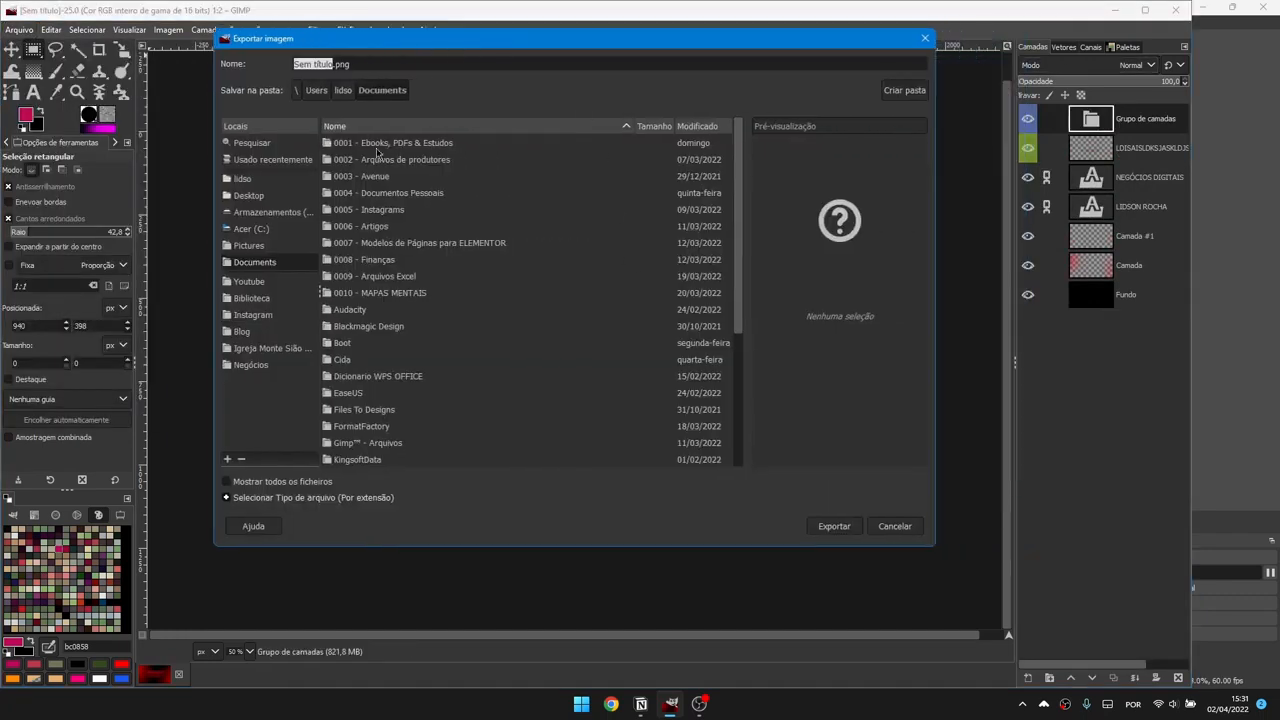
click(267, 305)
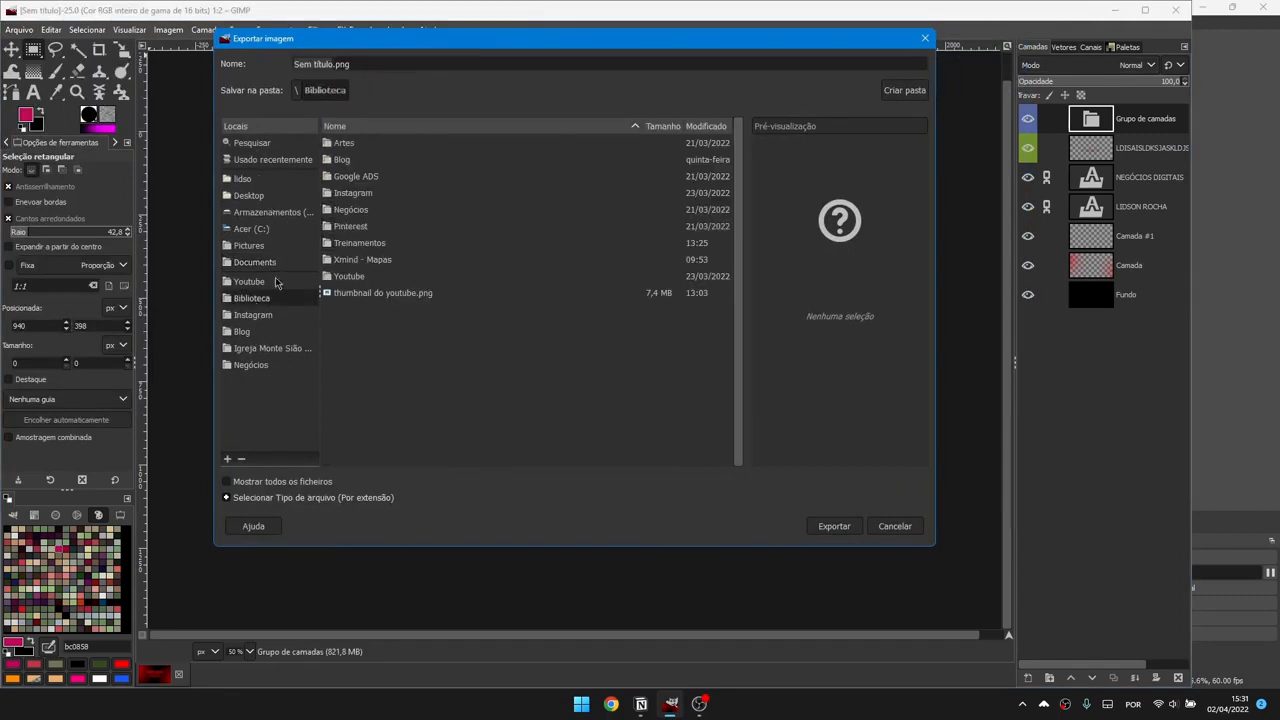
click(262, 229)
click(270, 212)
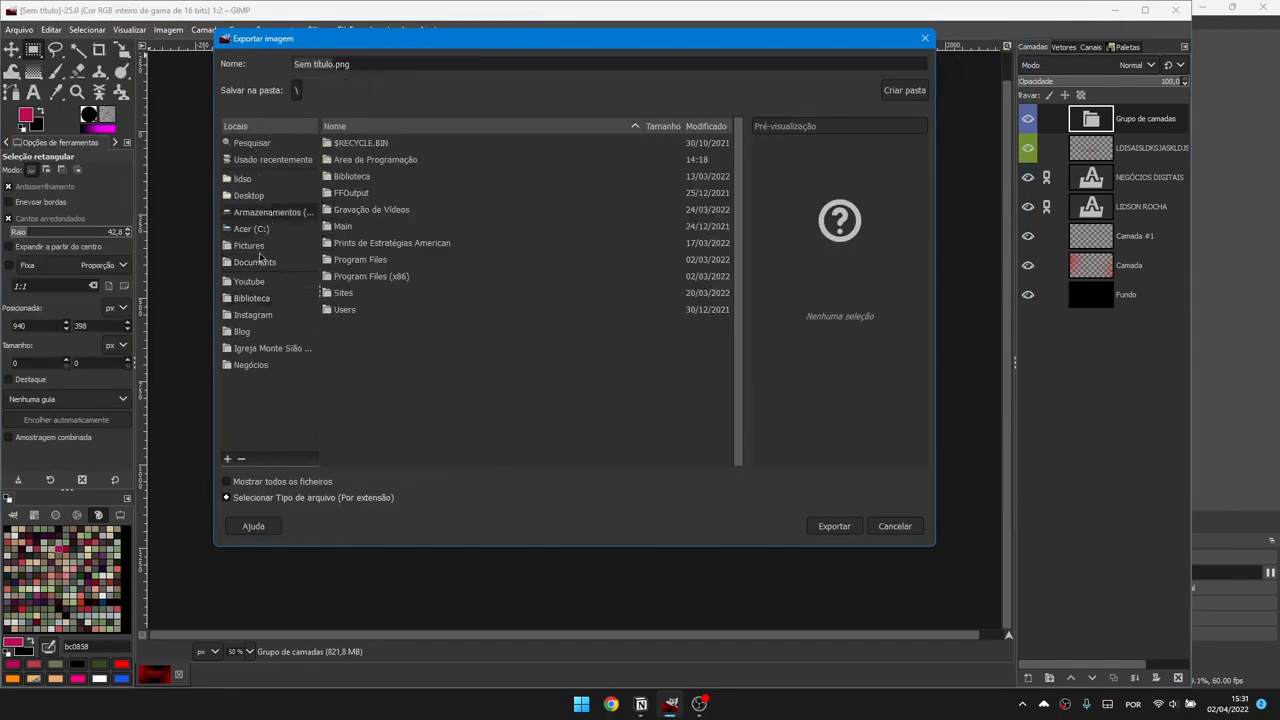
click(262, 247)
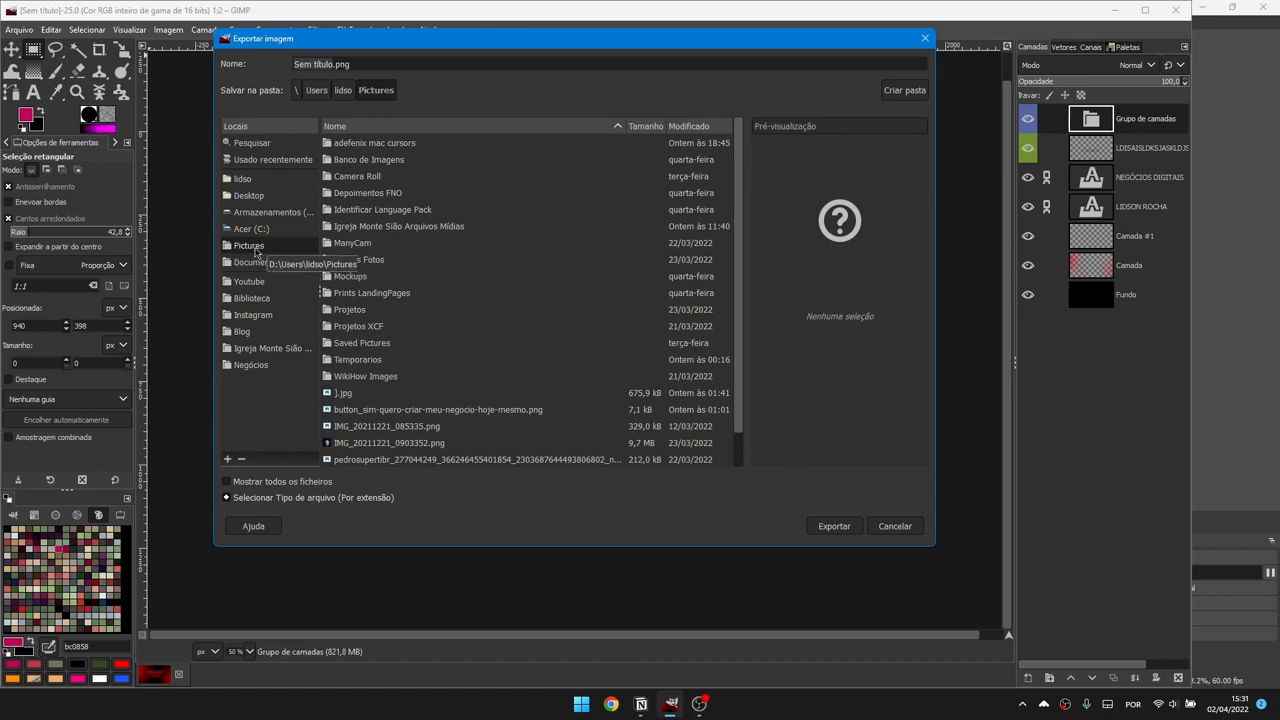
key(ctrl+a)
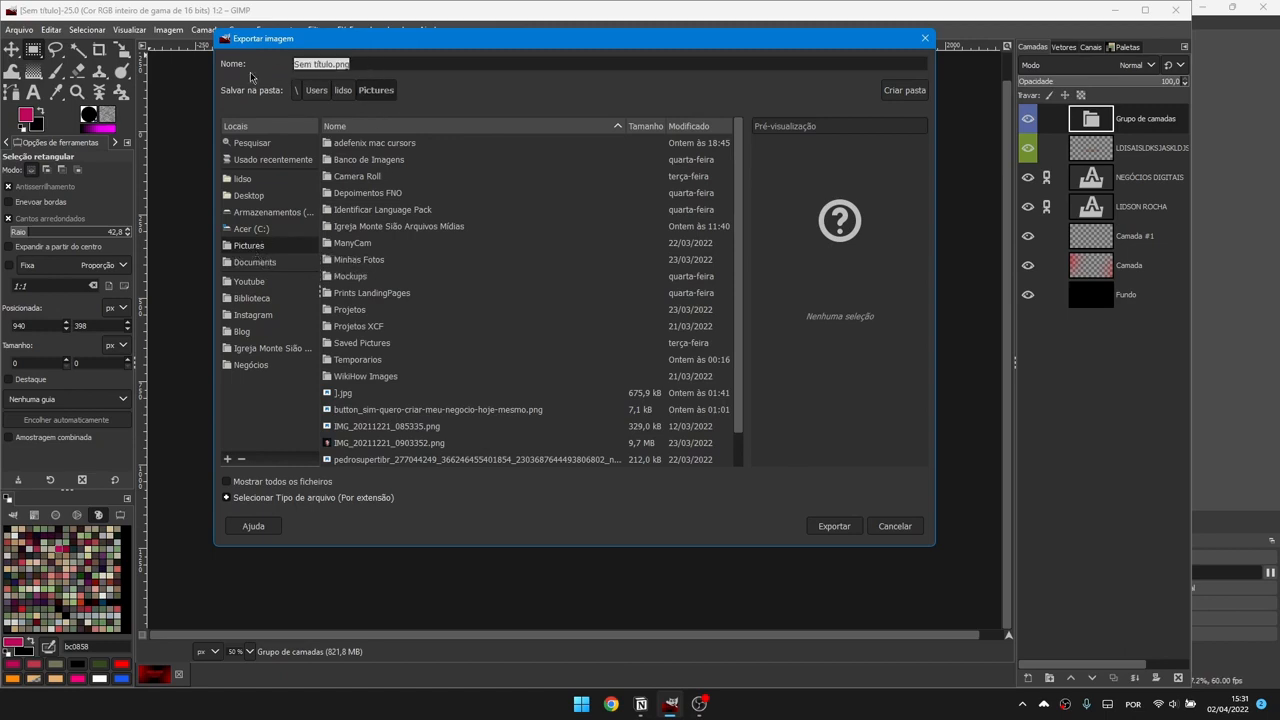
text(PRO)
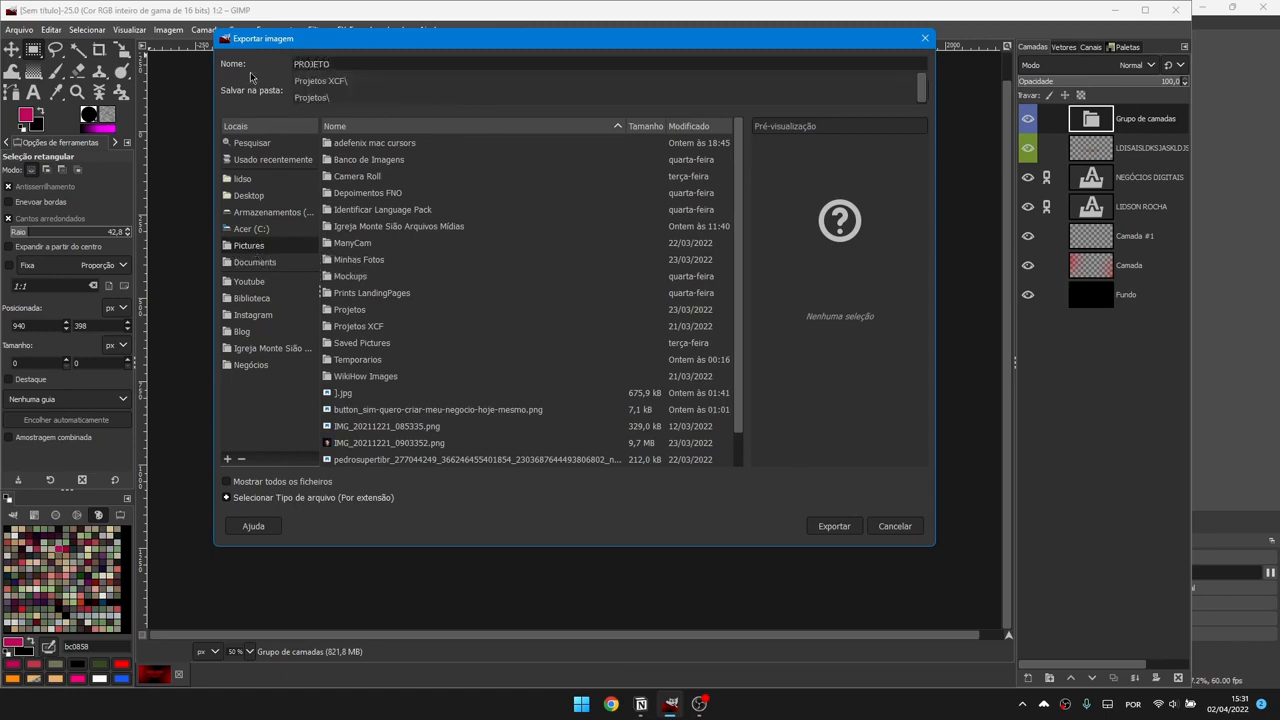
text(JETO.)
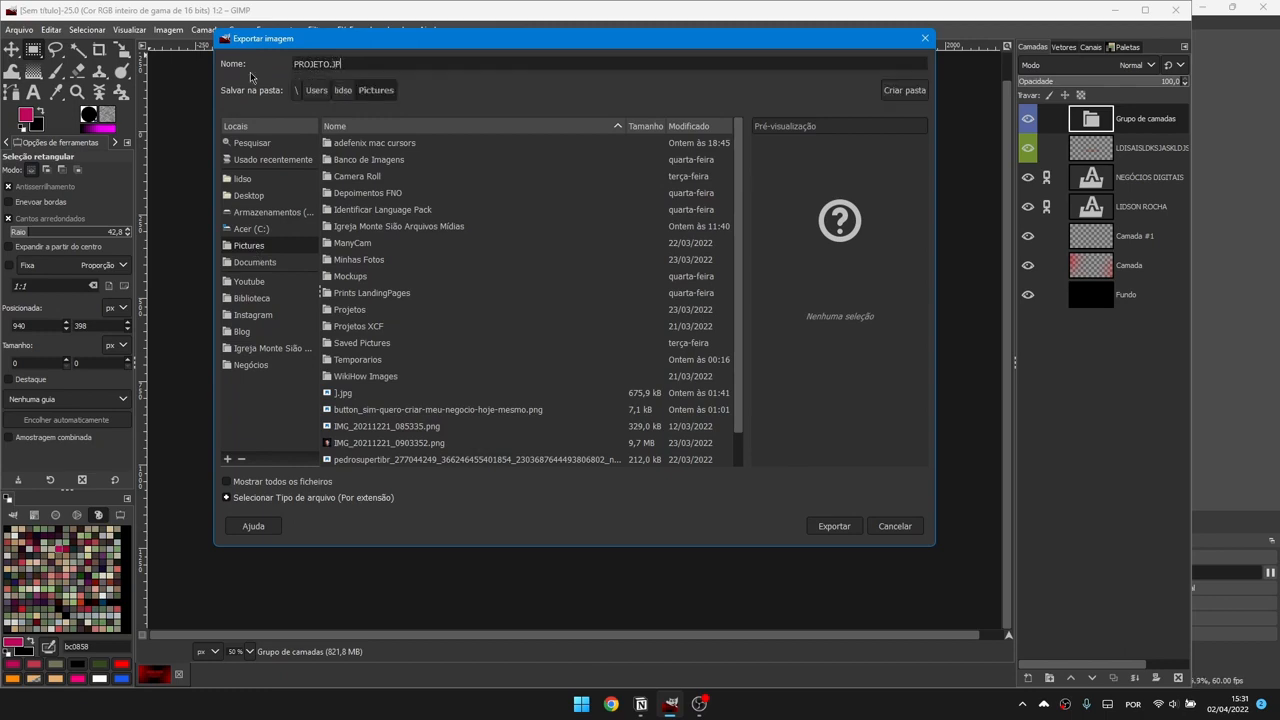
text(PNG)
Step: Export PROJETO.PNG and adjust the compression level in the PNG options dialog
click(830, 526)
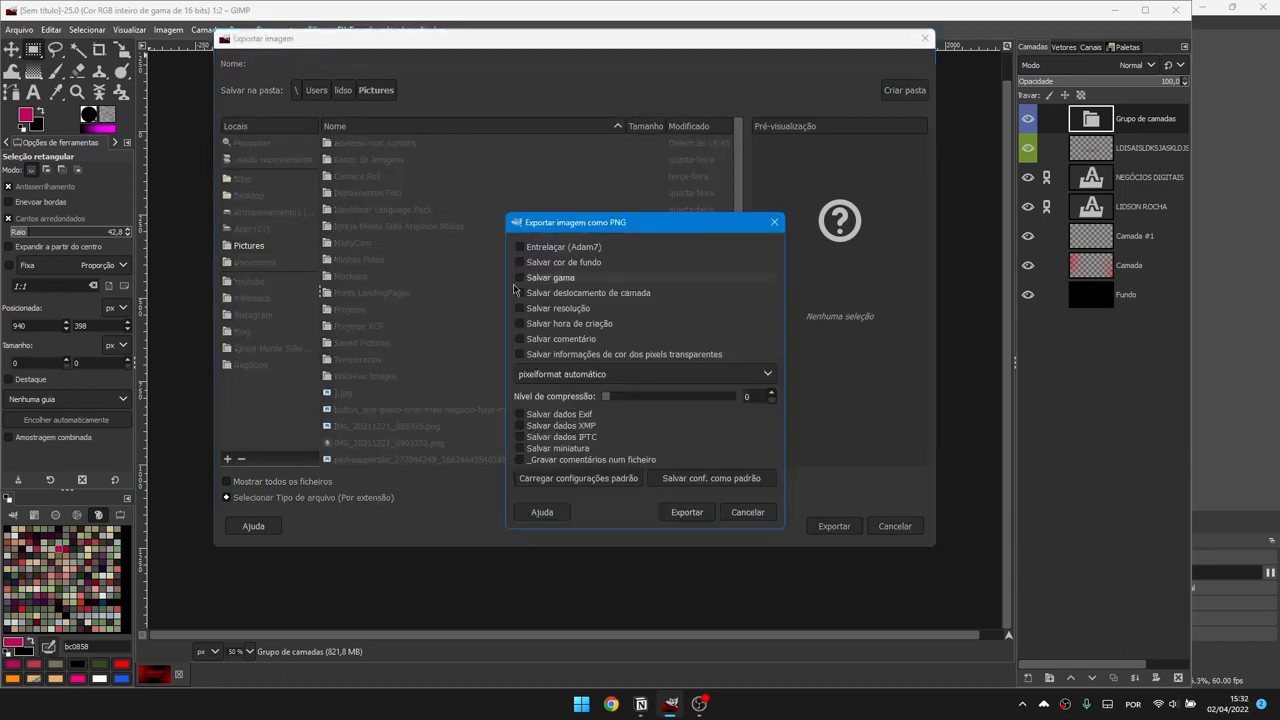
drag(592, 168, 394, 121)
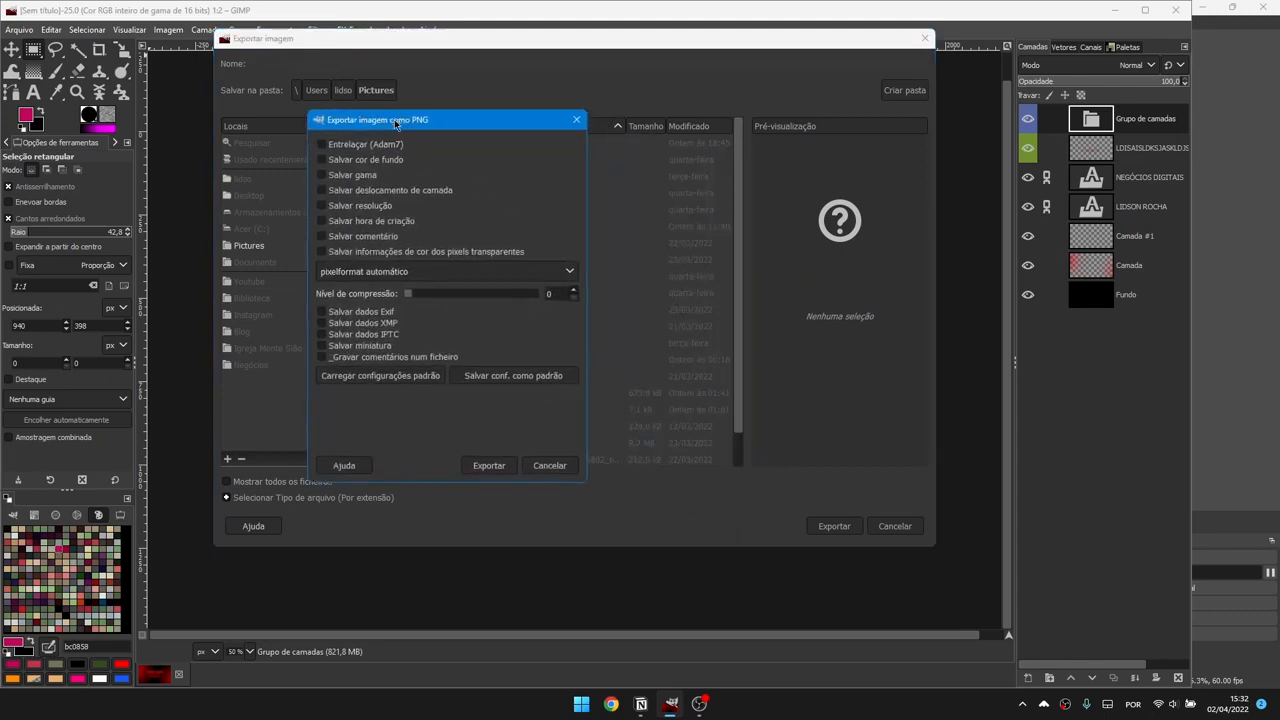
drag(412, 295, 341, 302)
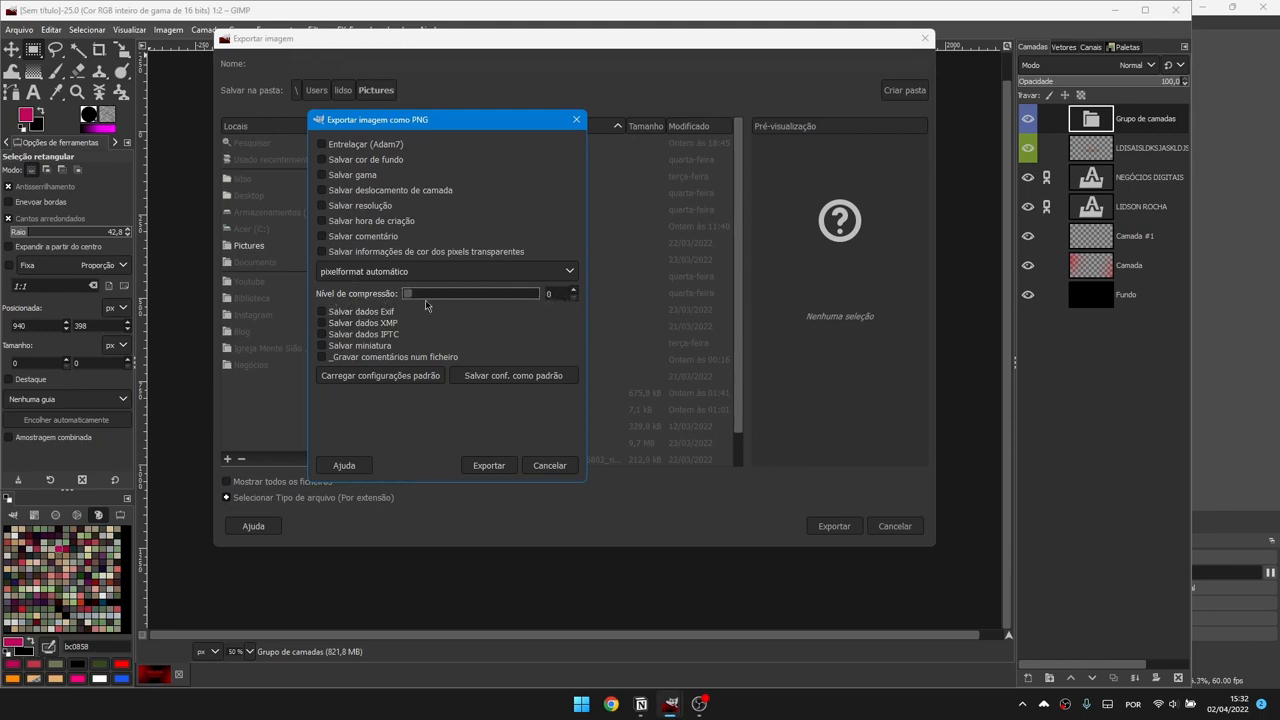